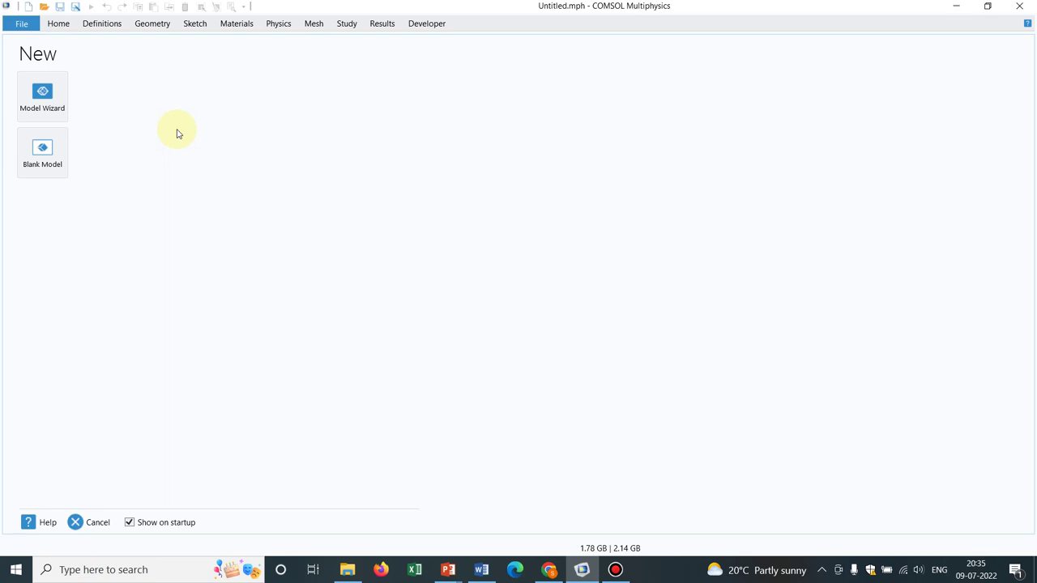
# Create a new 2D model with Particle Tracing for Fluid Flow and a Time Dependent study, without saving the old file
pyautogui.click(41, 96)
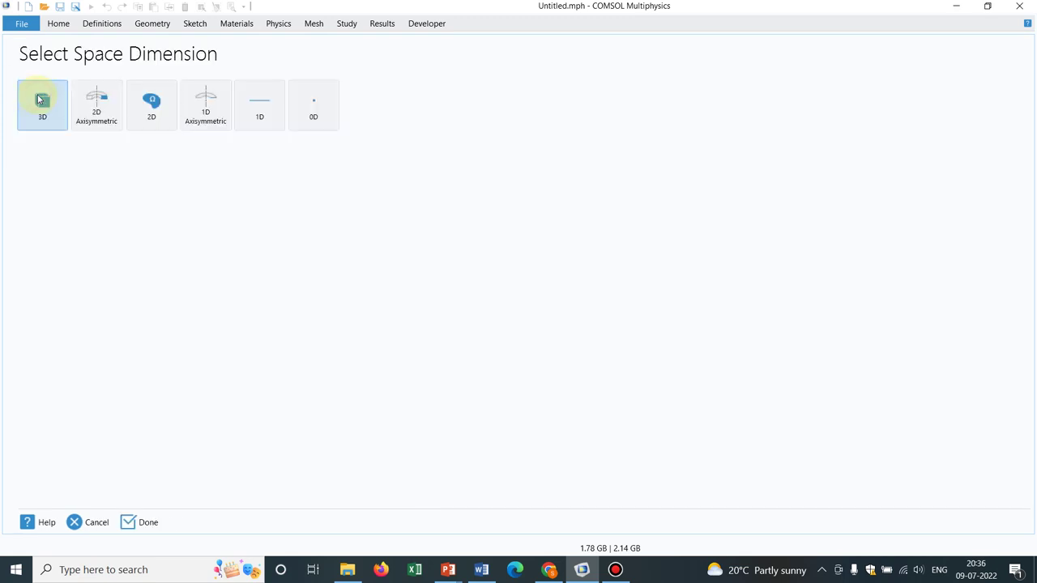
pyautogui.click(170, 107)
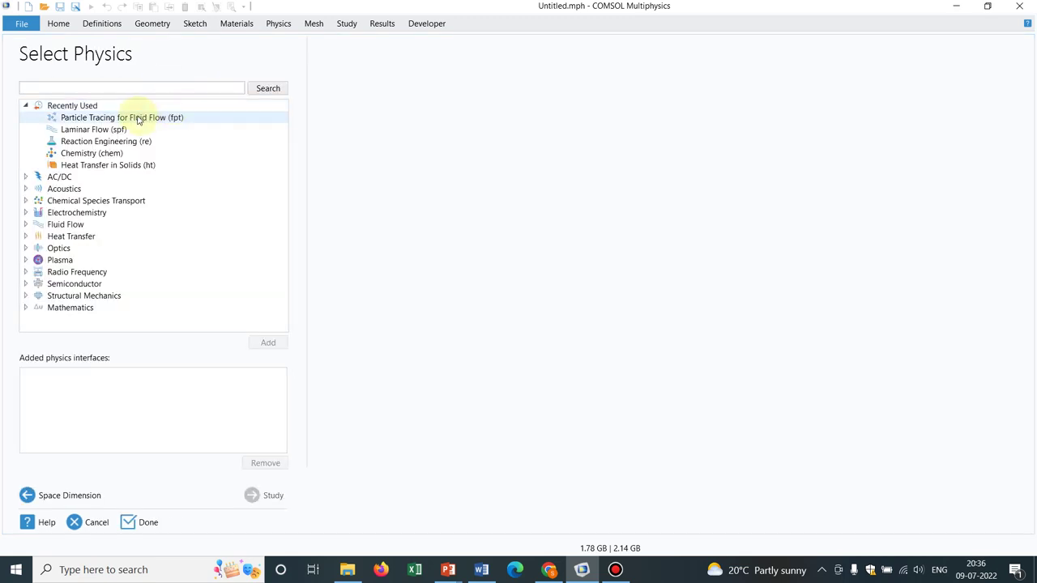
pyautogui.doubleClick(139, 119)
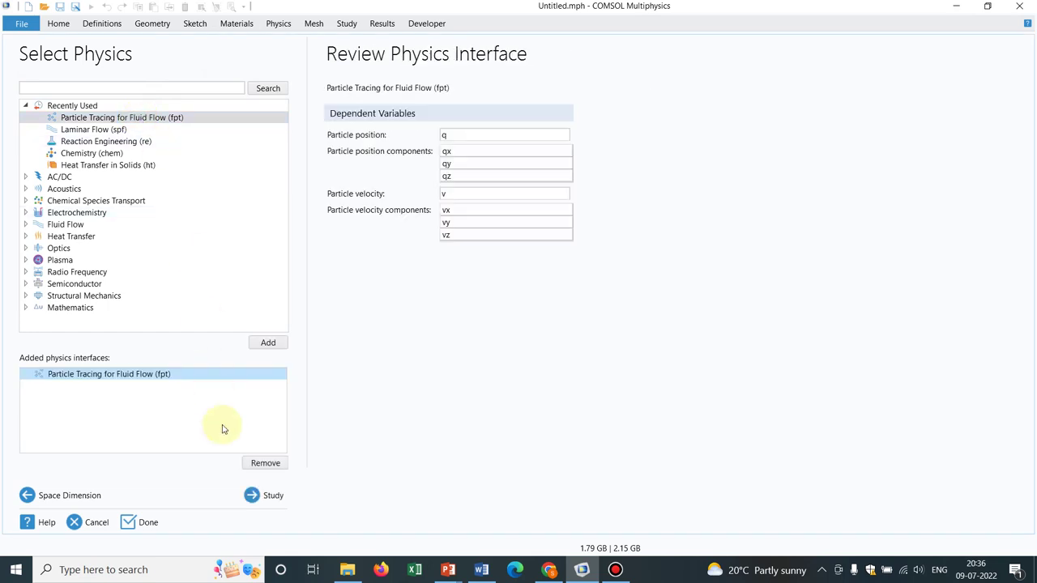
pyautogui.click(263, 492)
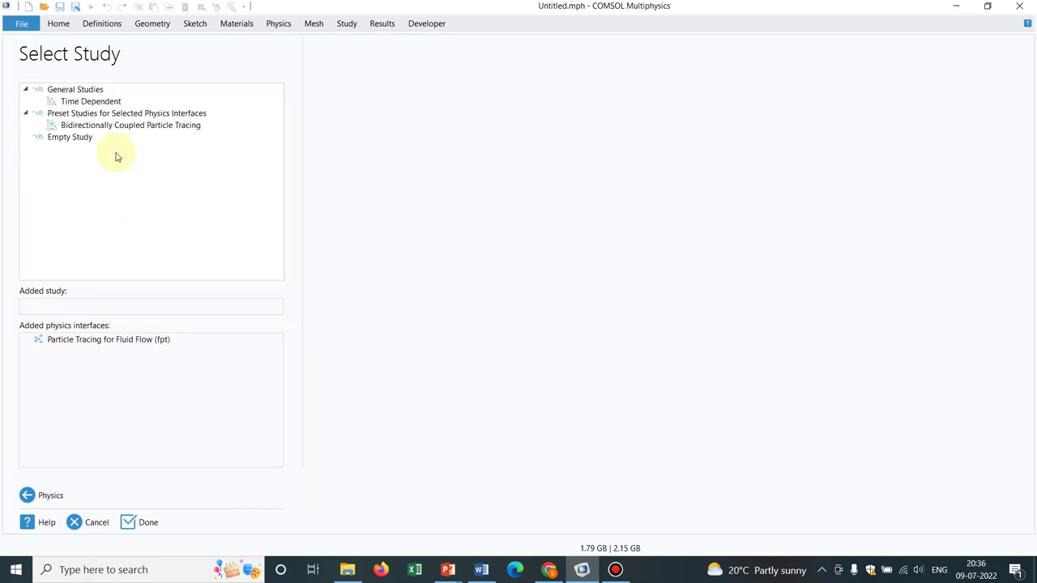
pyautogui.doubleClick(101, 101)
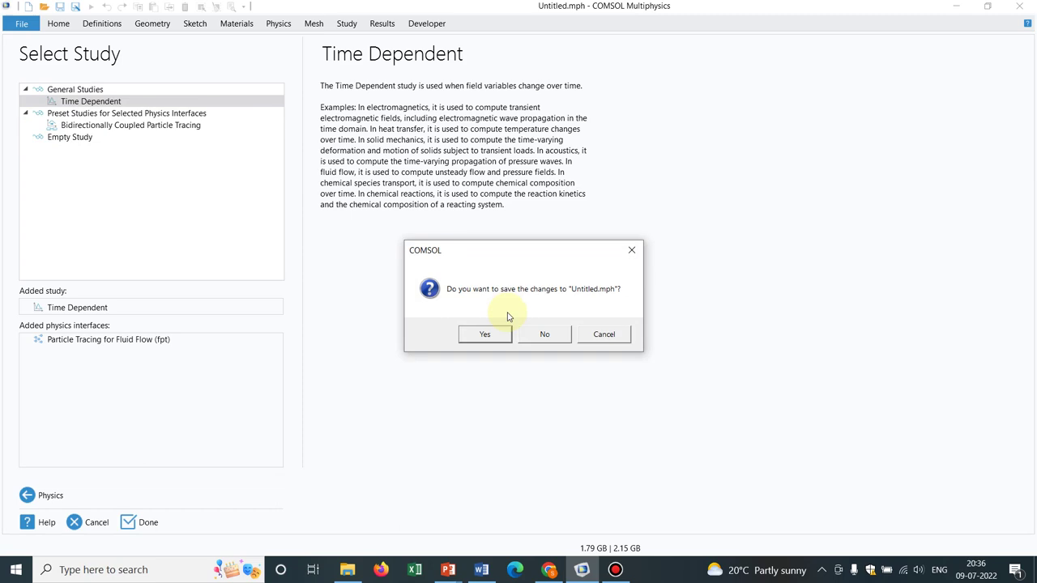
pyautogui.click(544, 335)
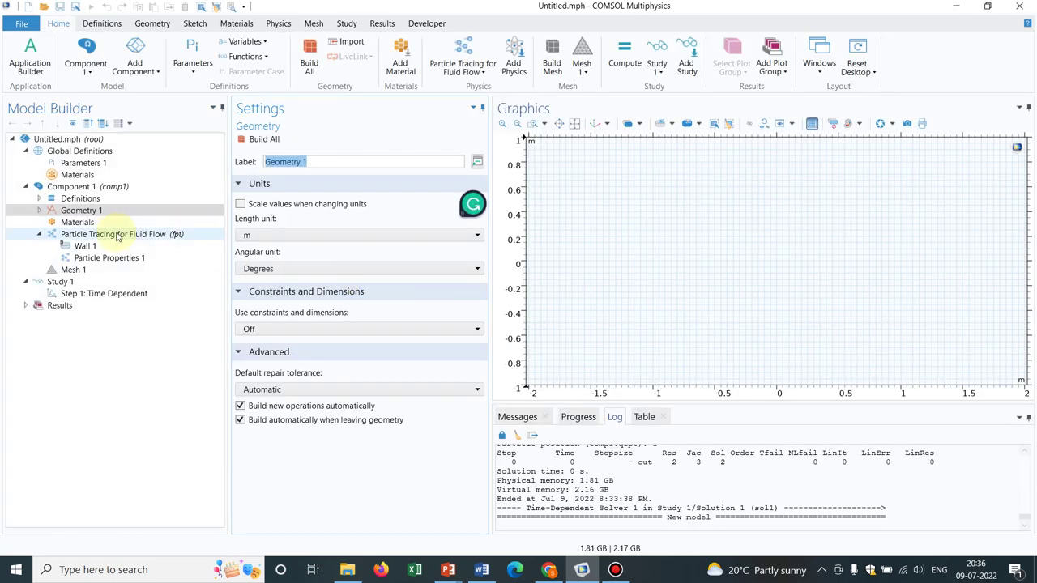
# Show the Particle Tracing for Fluid Flow settings with its Equation section expanded
pyautogui.click(111, 235)
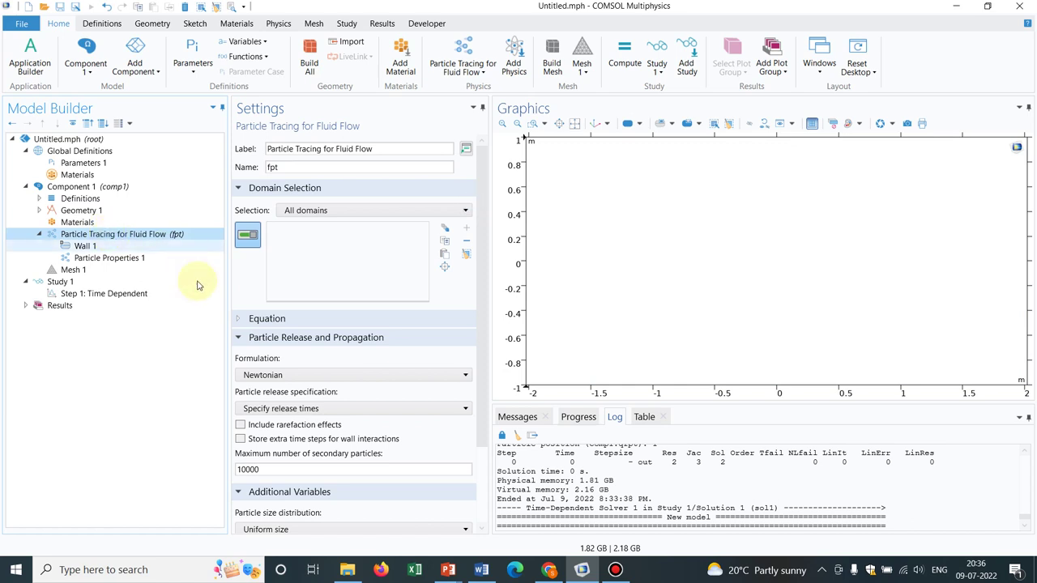
pyautogui.click(241, 321)
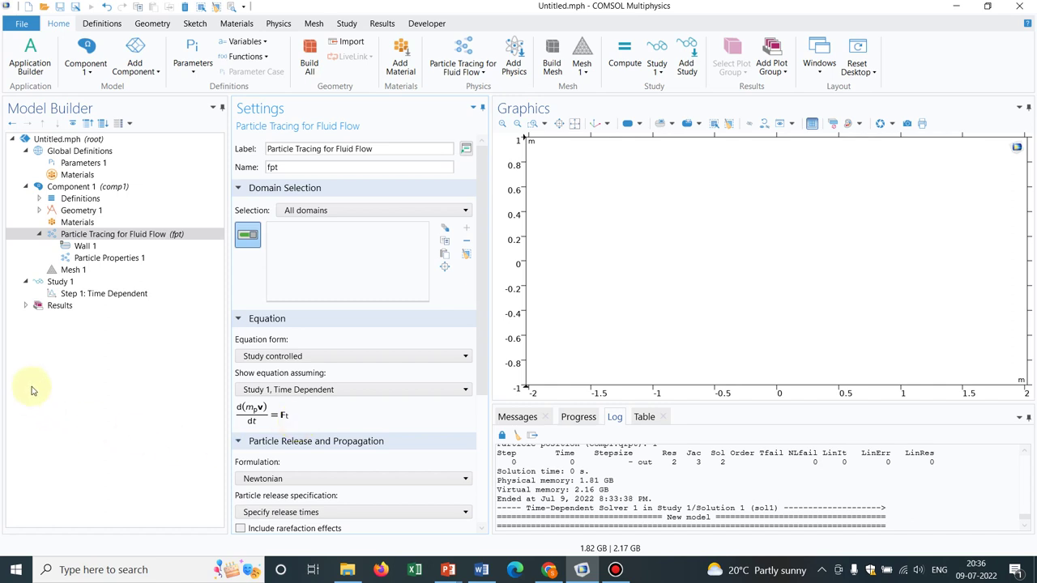
# Add a Gravity Force feature to Particle Tracing for Fluid Flow
pyautogui.click(147, 237)
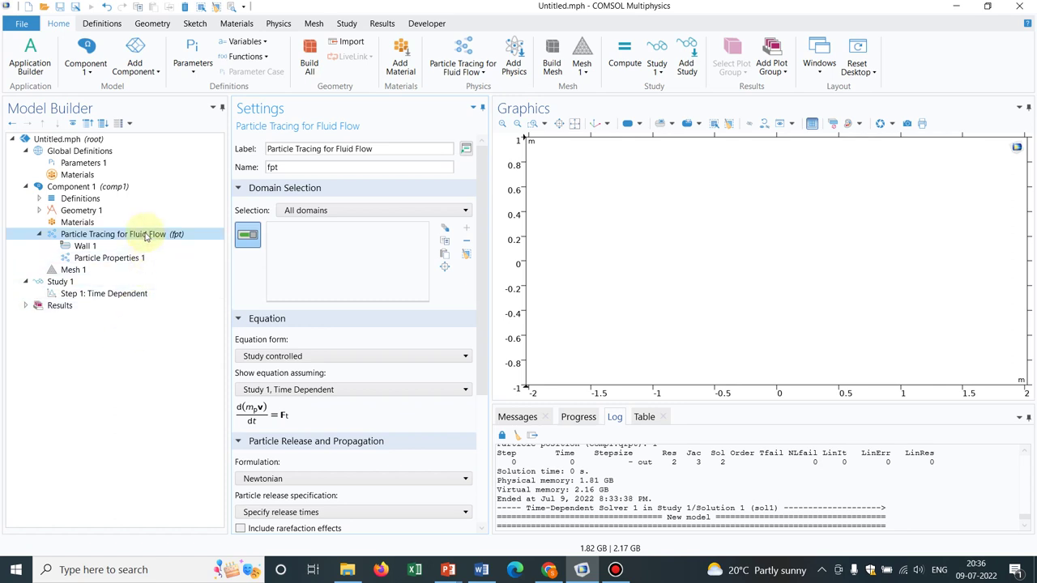
pyautogui.rightClick(147, 241)
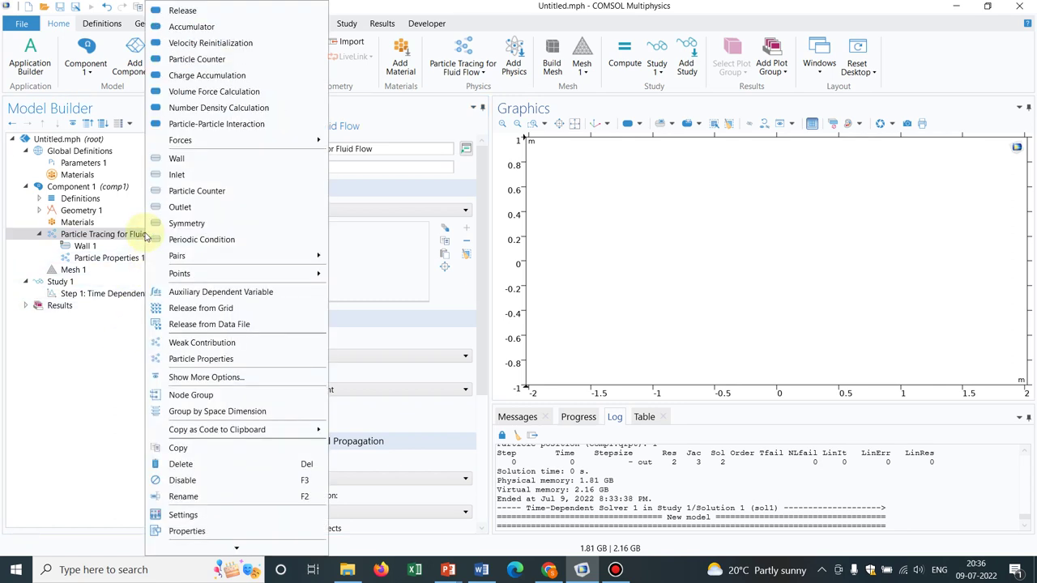
pyautogui.moveTo(295, 141)
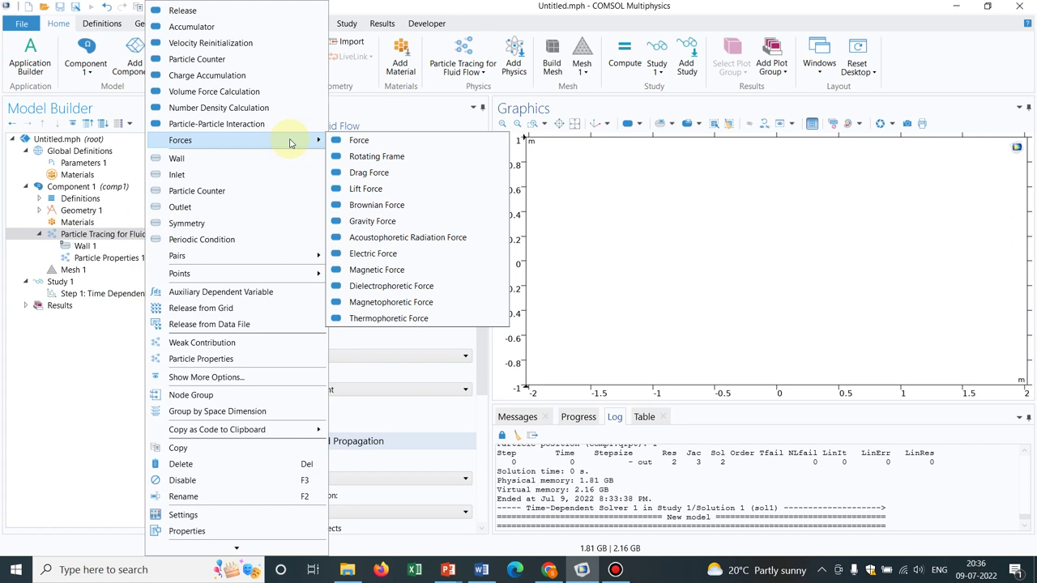
pyautogui.click(378, 221)
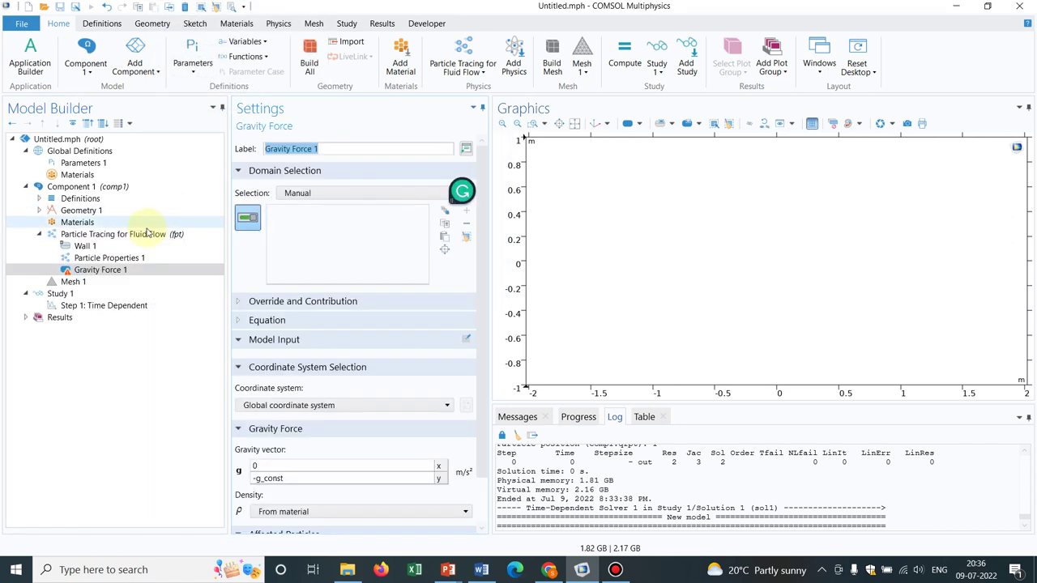
# Add an Electric Force feature to Particle Tracing for Fluid Flow
pyautogui.click(146, 226)
pyautogui.rightClick(146, 226)
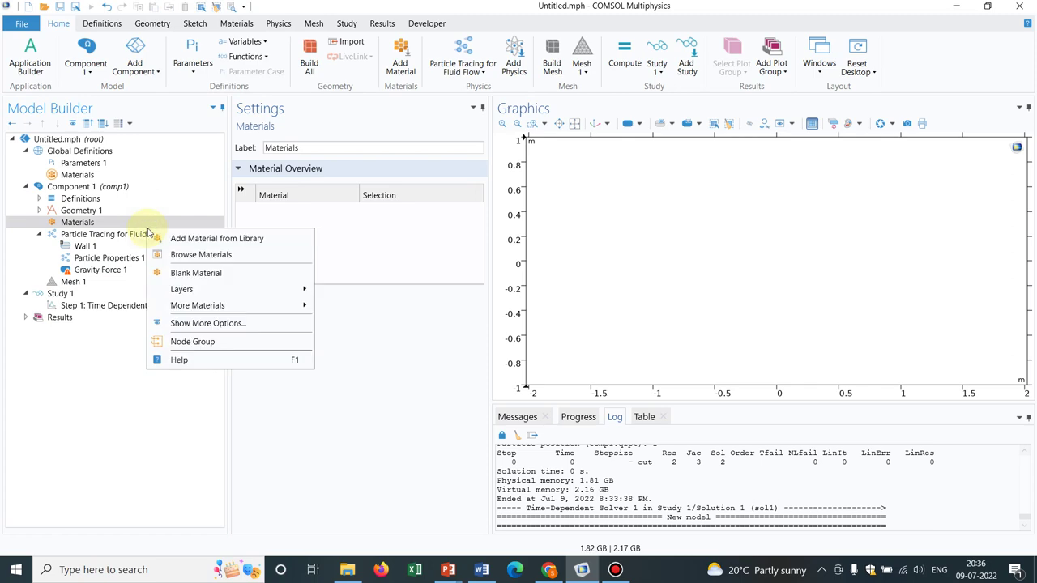
pyautogui.click(121, 233)
pyautogui.rightClick(121, 233)
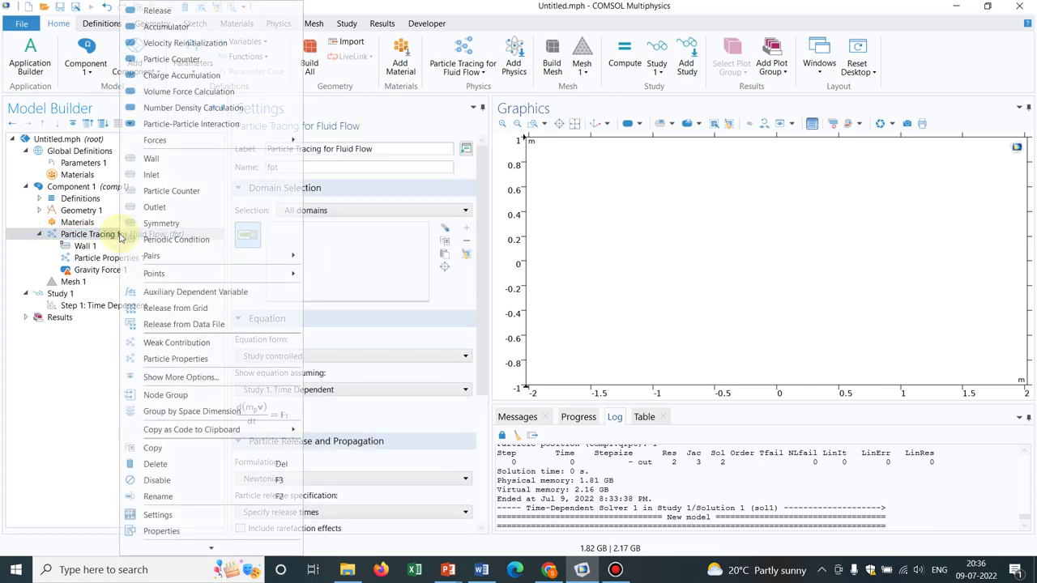
pyautogui.moveTo(283, 144)
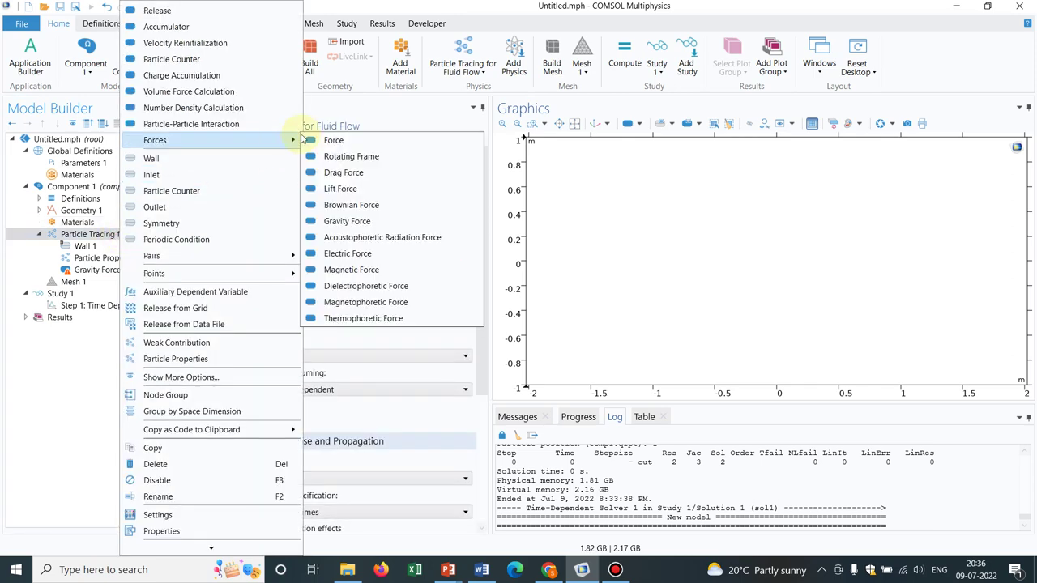
pyautogui.click(367, 254)
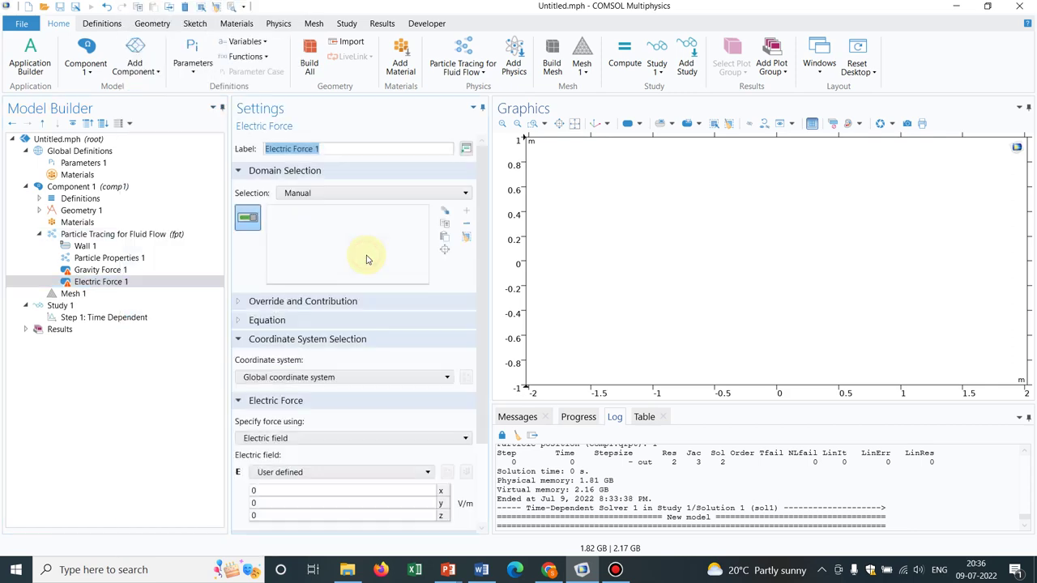
pyautogui.click(137, 271)
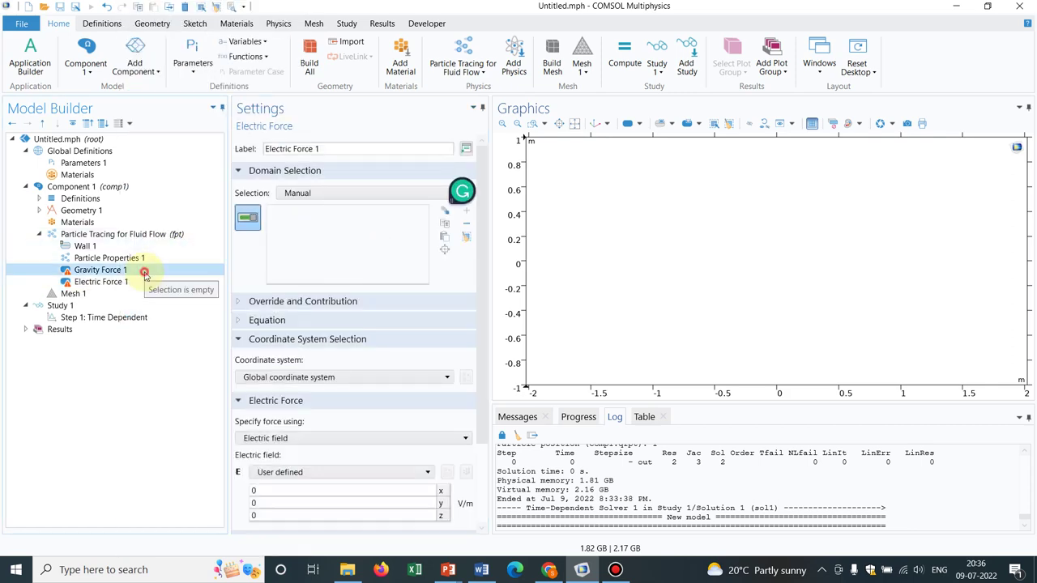
# Add Square 1 to Geometry 1 with side 1 m and corner at (0,0), and build it
pyautogui.click(89, 211)
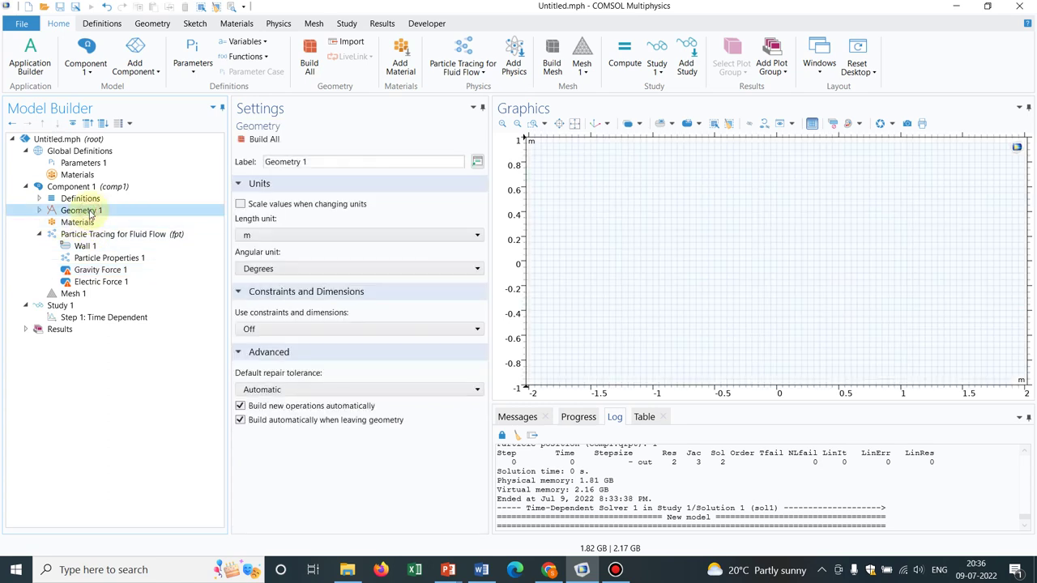
pyautogui.rightClick(89, 211)
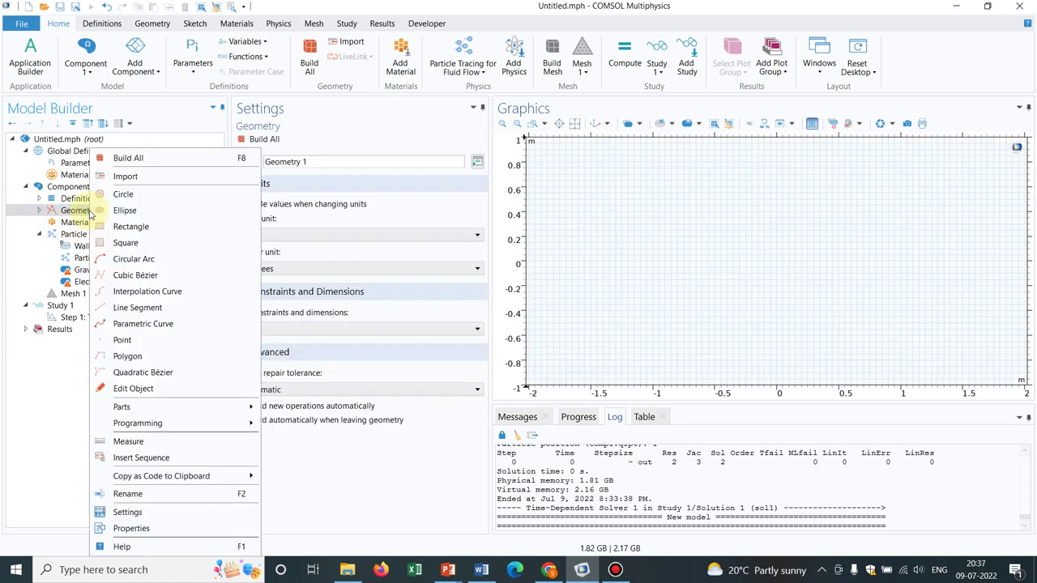
pyautogui.click(125, 242)
pyautogui.click(273, 139)
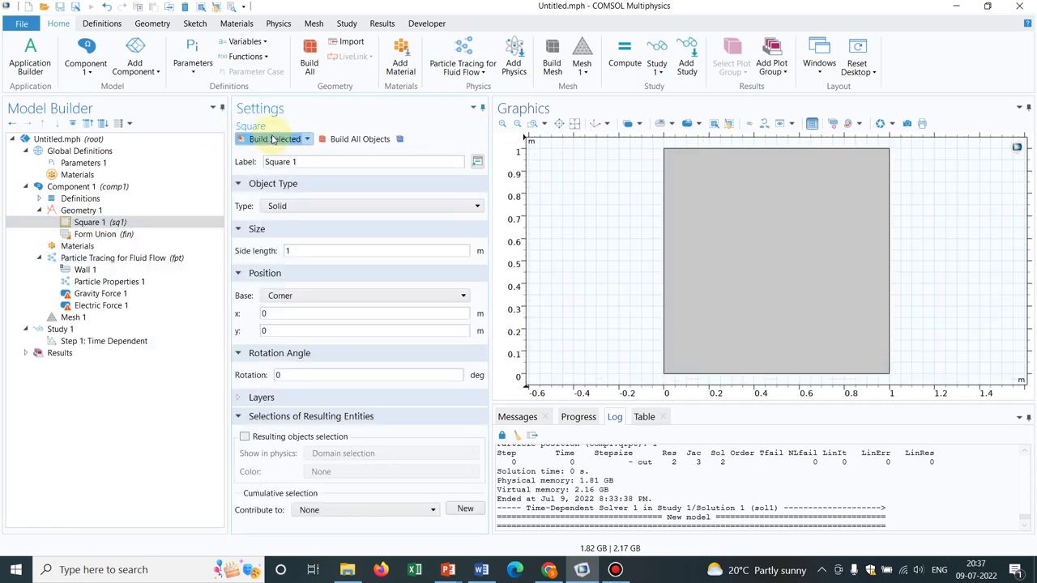
pyautogui.click(93, 295)
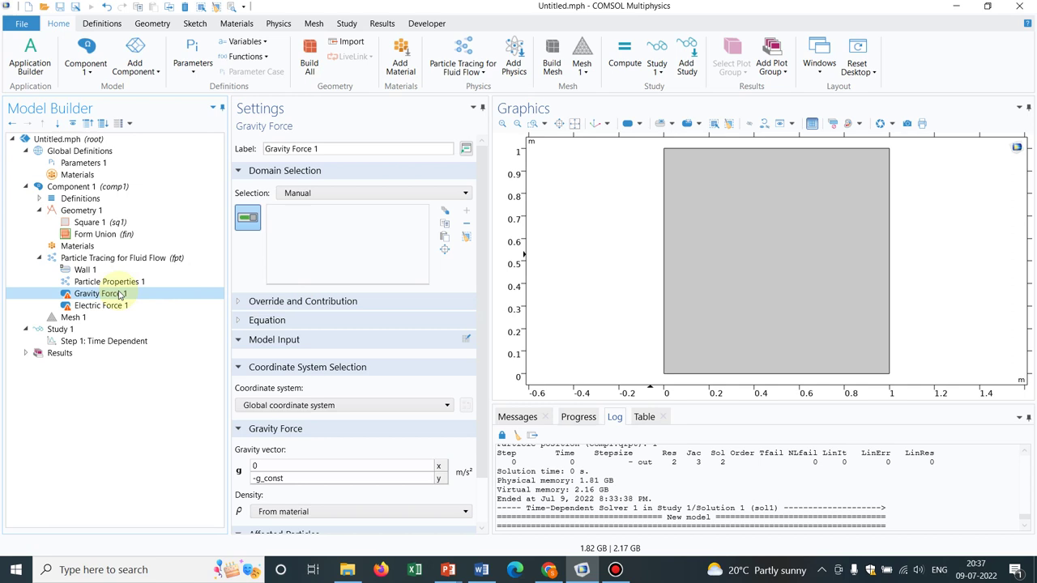
# Assign domain 1, the square, to both Gravity Force 1 and Electric Force 1
pyautogui.click(735, 286)
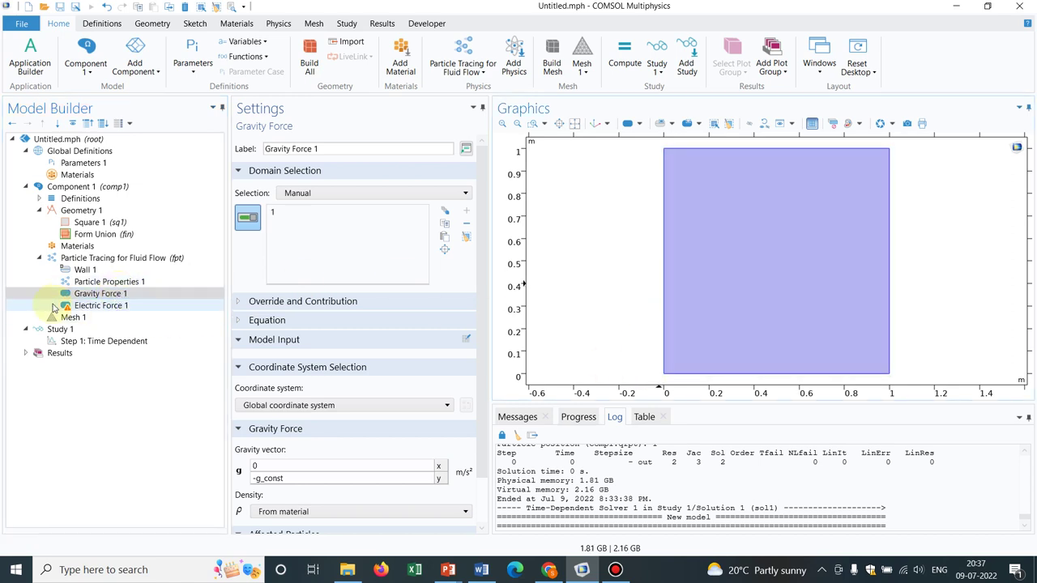
pyautogui.click(96, 306)
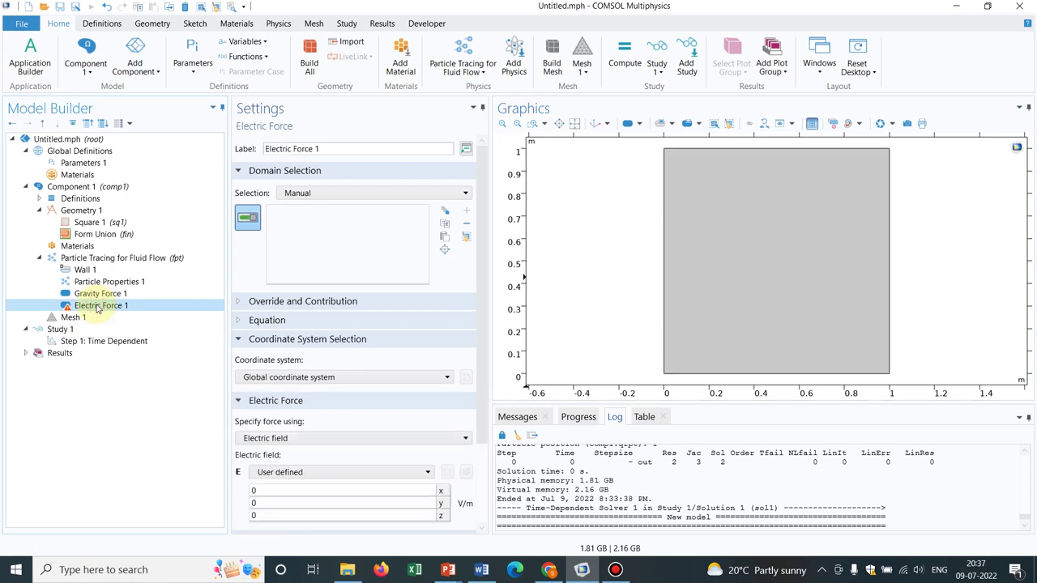
pyautogui.click(699, 207)
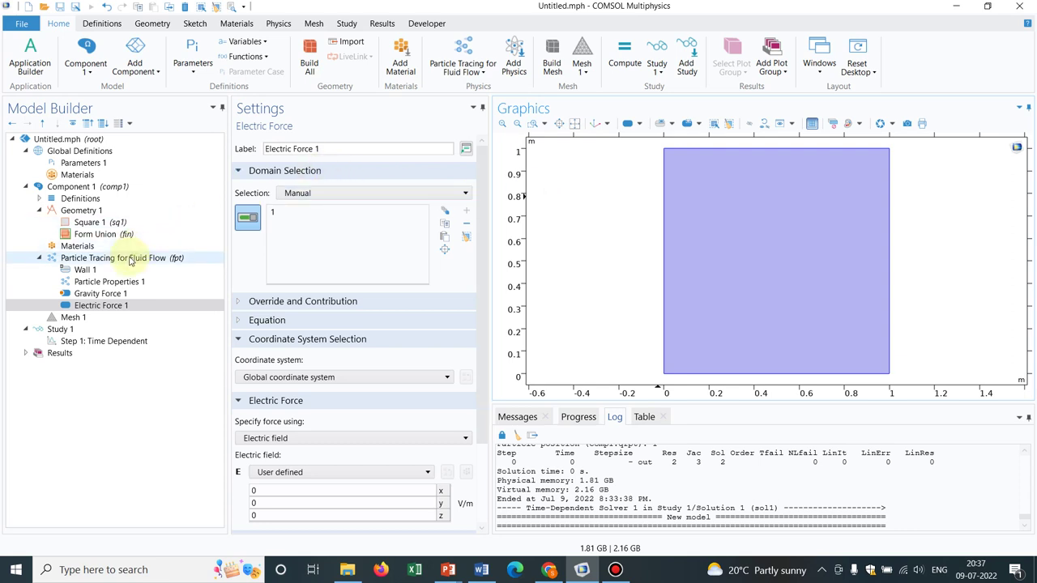
# In Particle Properties 1, set diameter to 50 µm and a user-defined density of 2200 kg/m³
pyautogui.click(129, 258)
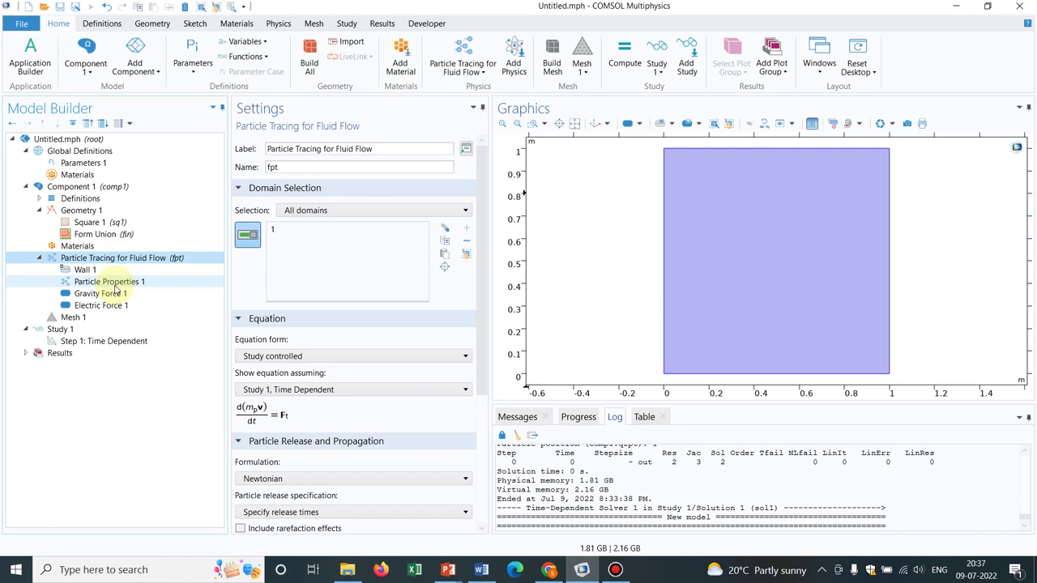
pyautogui.click(114, 285)
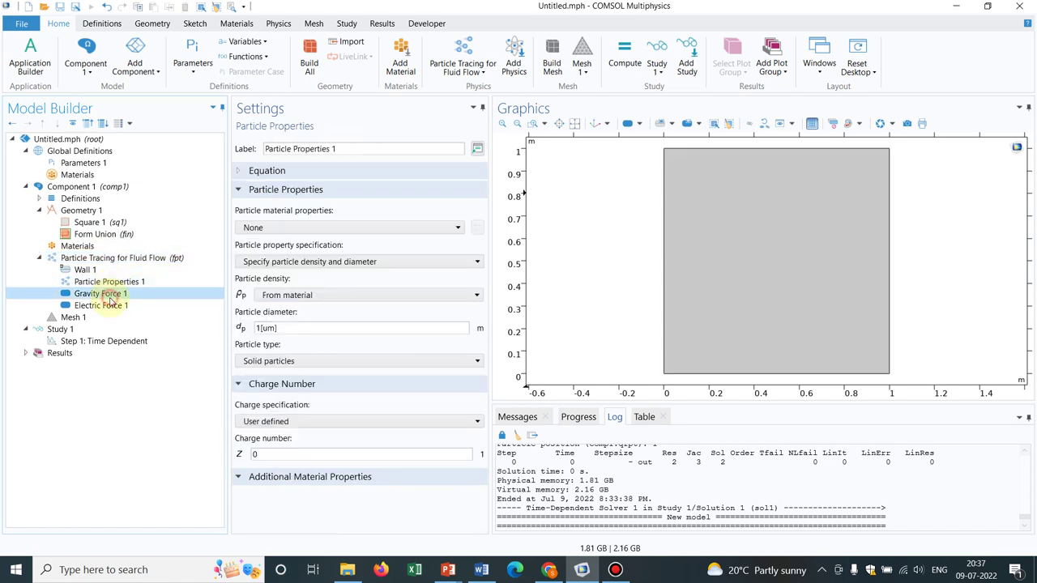
pyautogui.click(117, 293)
pyautogui.click(121, 284)
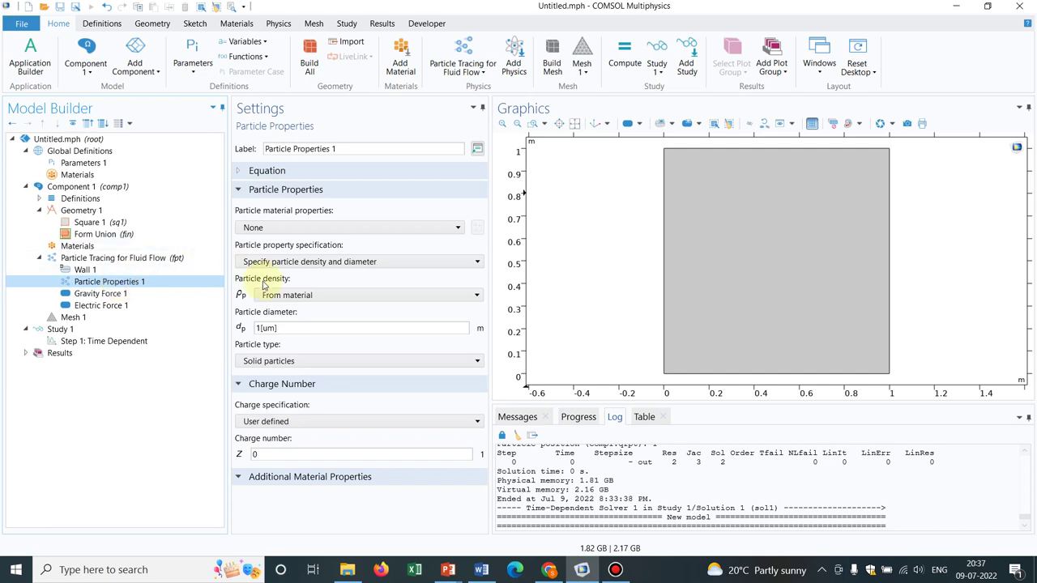
pyautogui.click(257, 328)
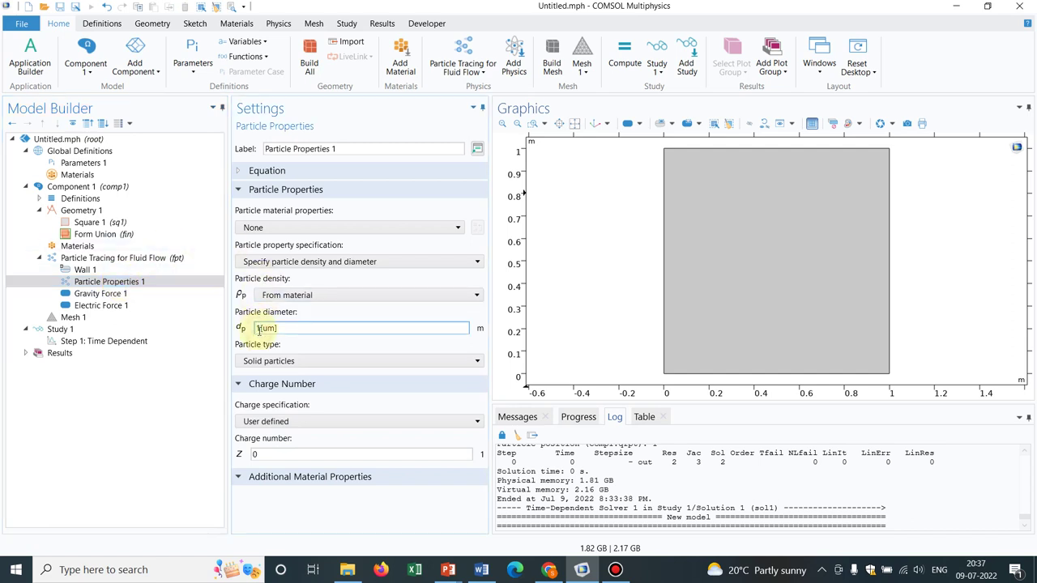
pyautogui.press('BackSpace')
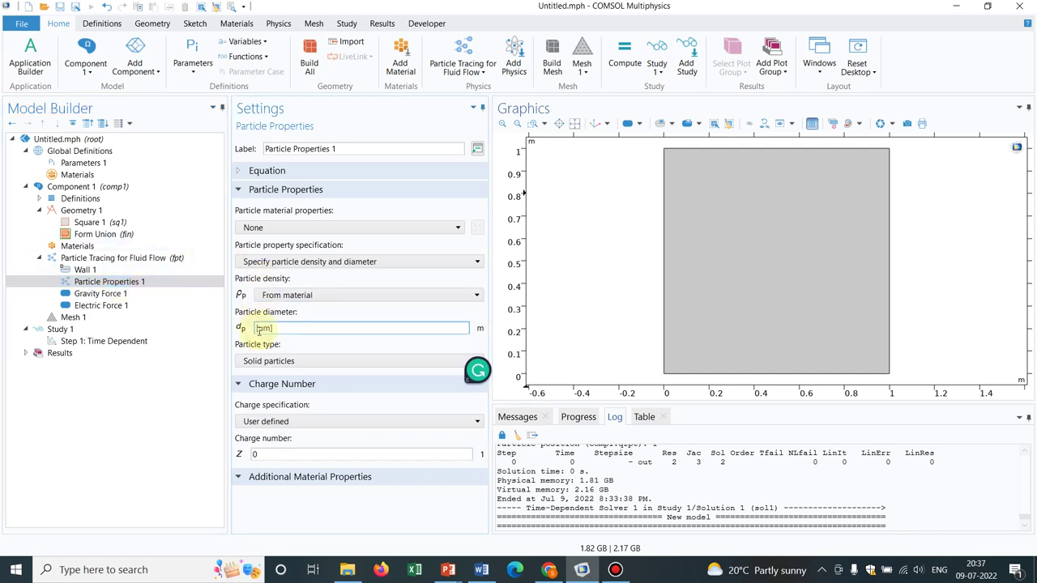
pyautogui.write('50')
pyautogui.click(292, 355)
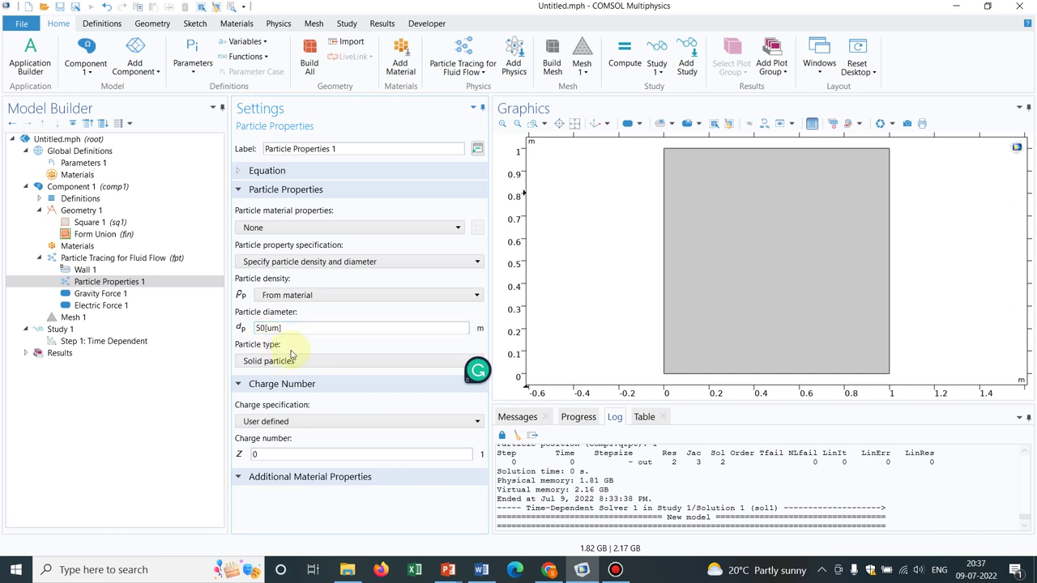
pyautogui.click(318, 295)
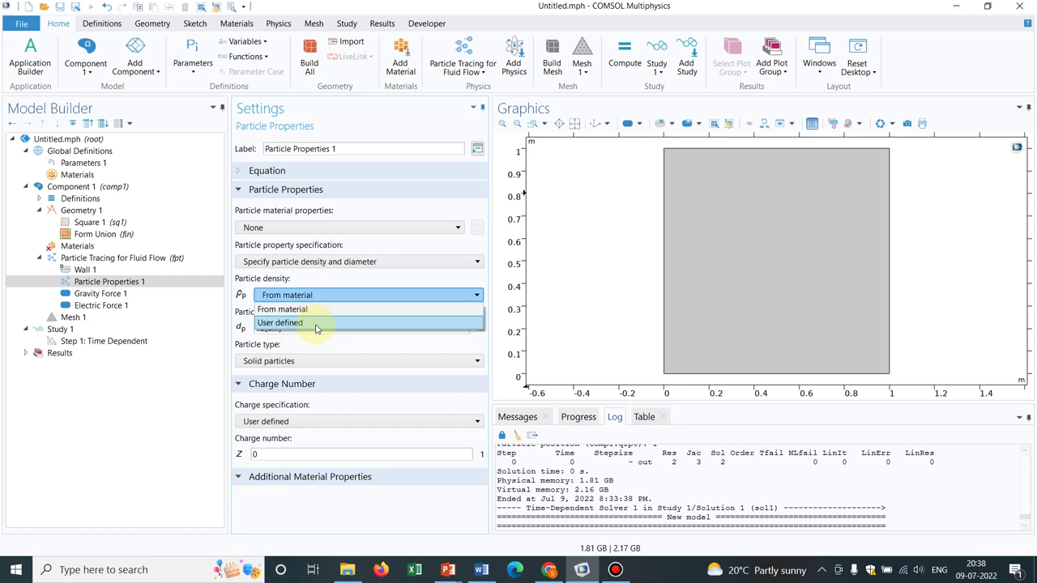
pyautogui.click(316, 324)
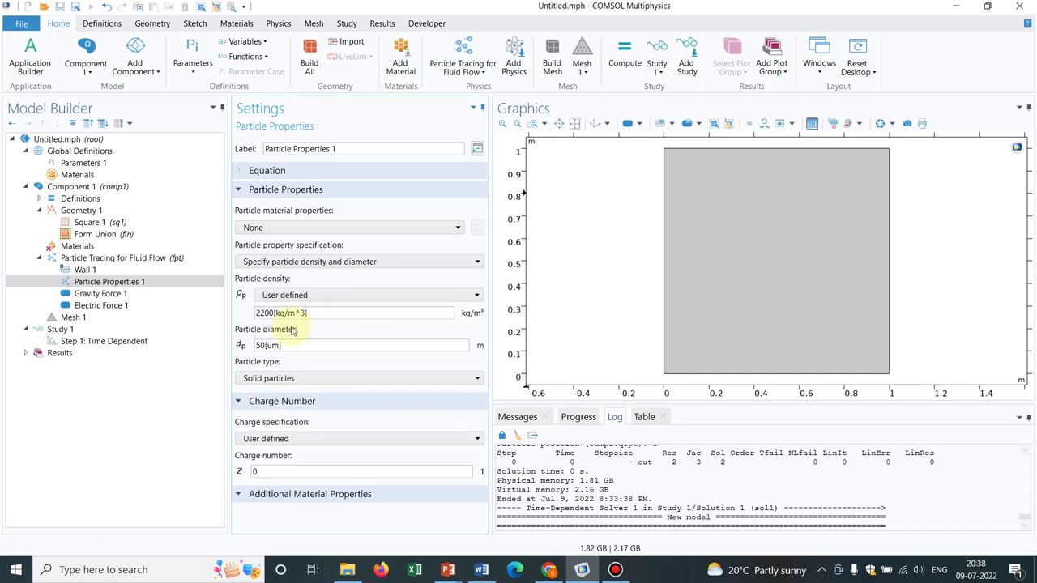
pyautogui.click(270, 315)
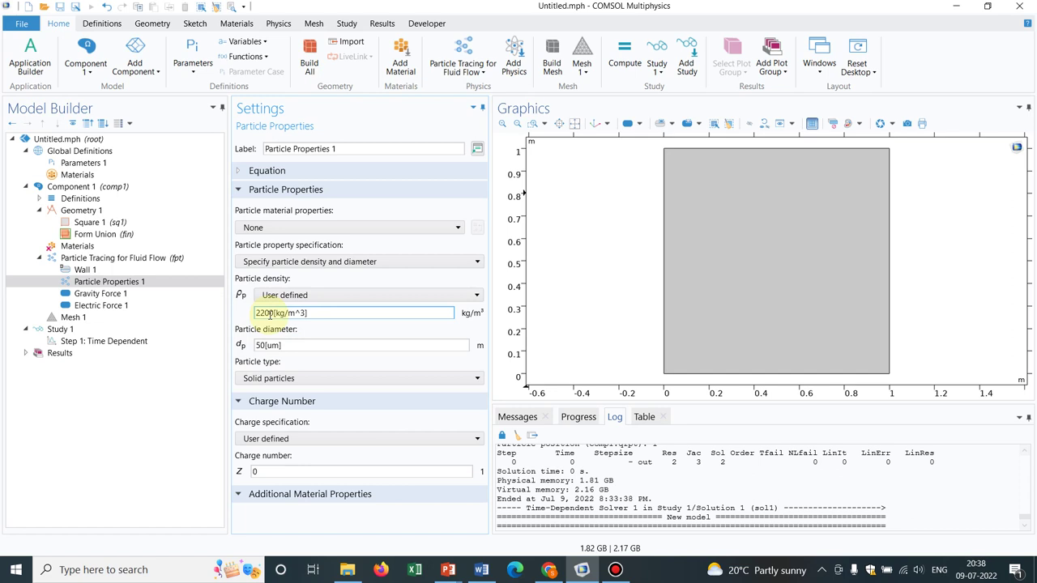
# Assign the square to Electric Force 1 and set the field's y component to 1000 V/m
pyautogui.click(138, 305)
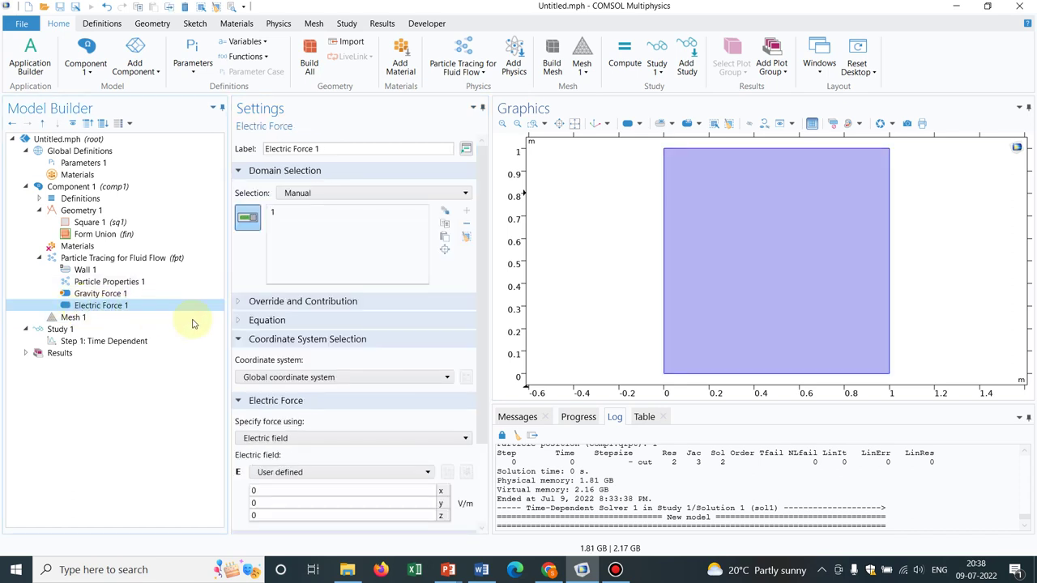
pyautogui.moveTo(486, 197); pyautogui.dragTo(487, 349)
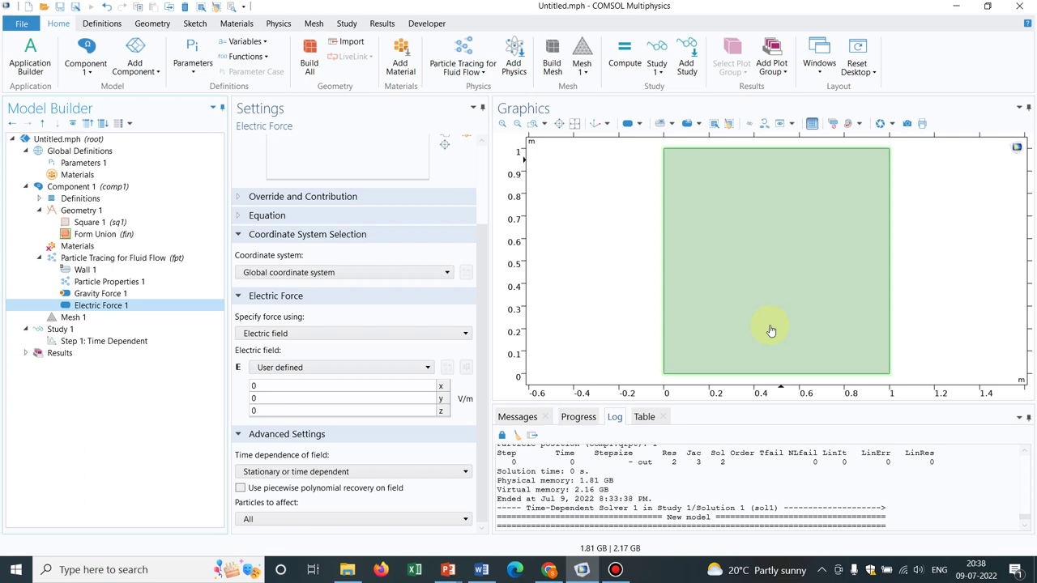
pyautogui.click(771, 330)
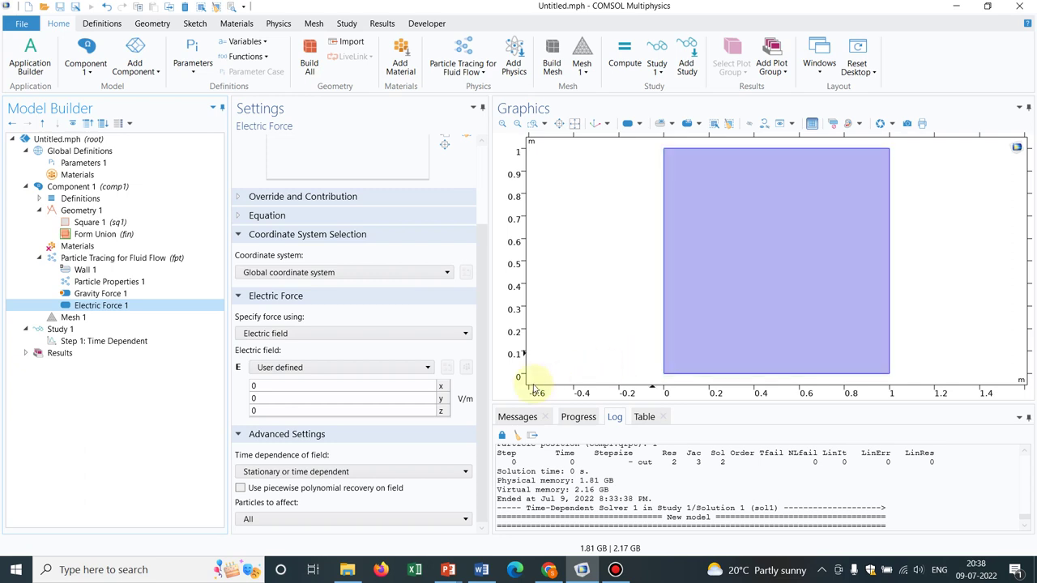
pyautogui.click(324, 398)
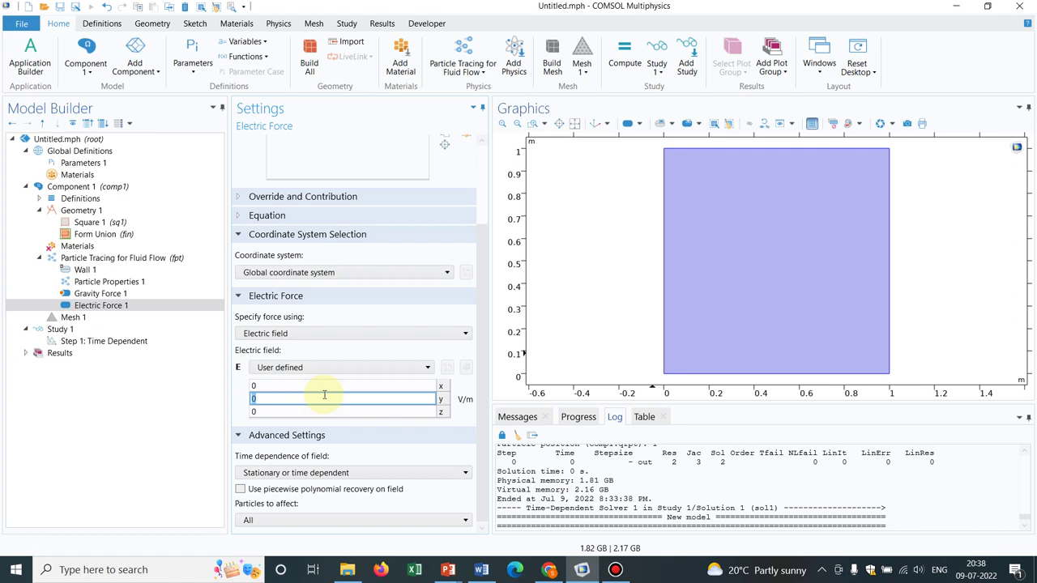
pyautogui.write('1000')
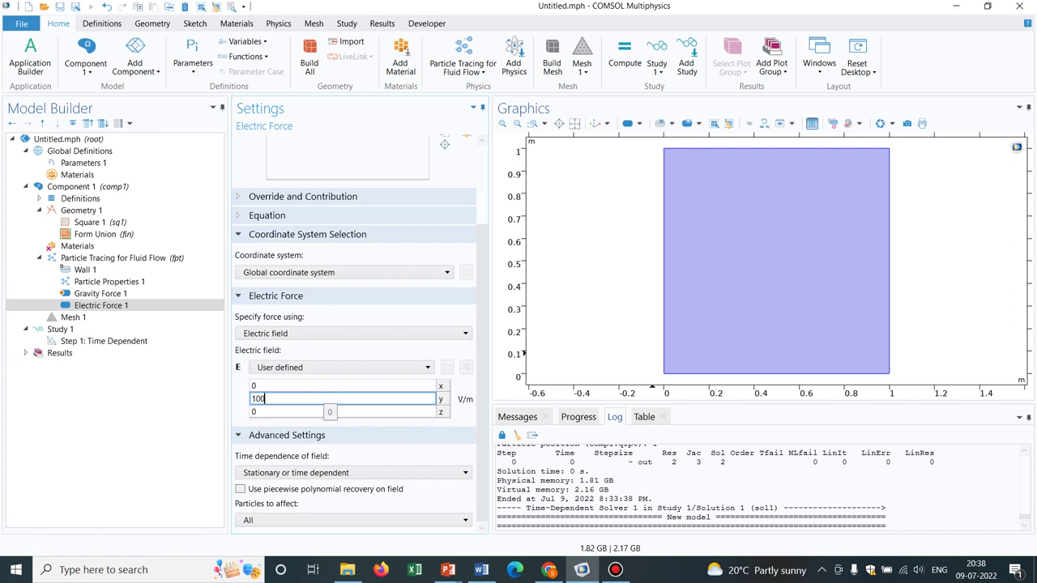
pyautogui.press('Return')
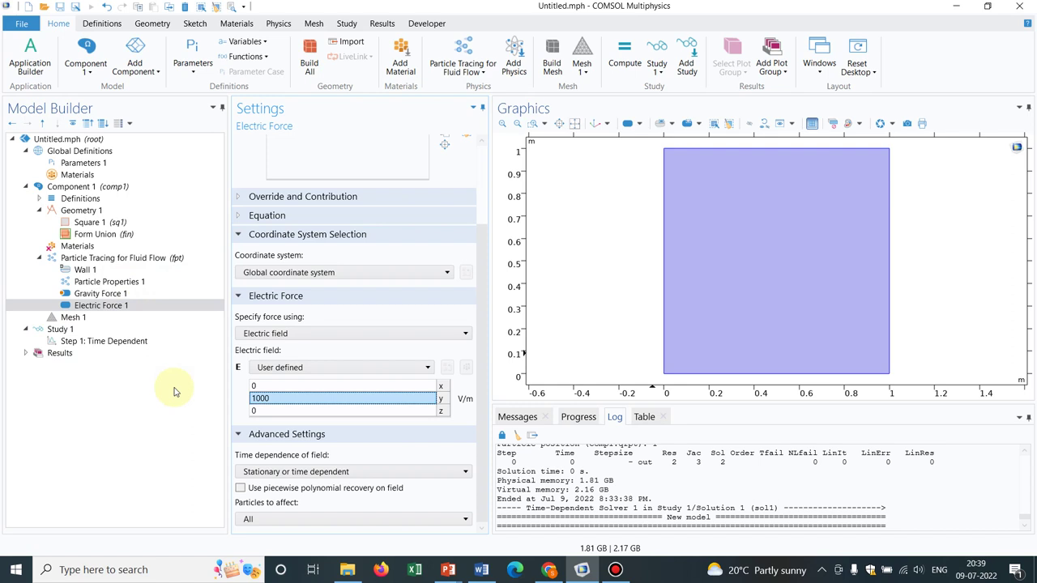
# Change the Particle Properties 1 charge number from 0 to 1000
pyautogui.click(94, 282)
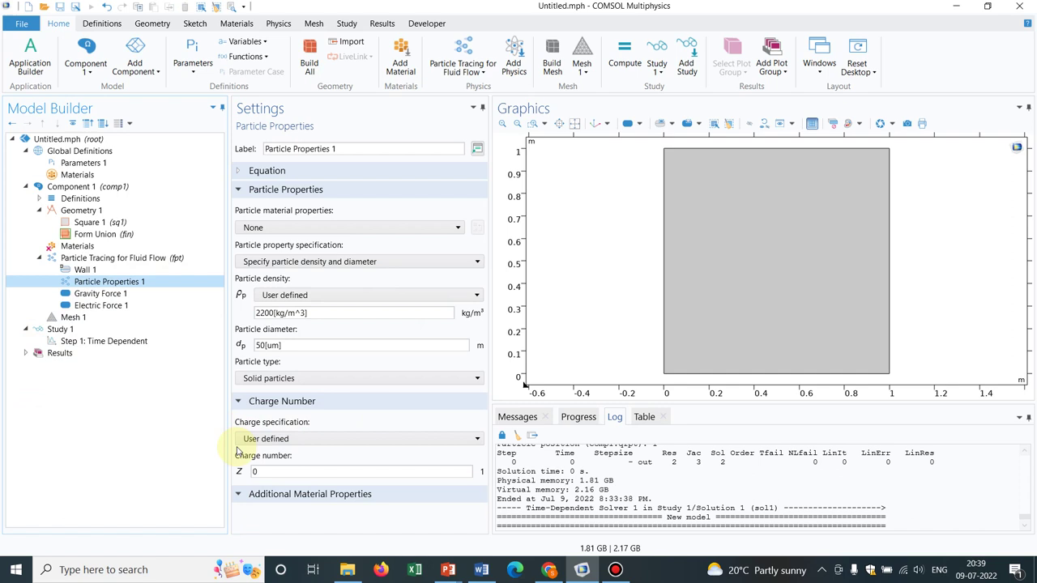
pyautogui.click(271, 473)
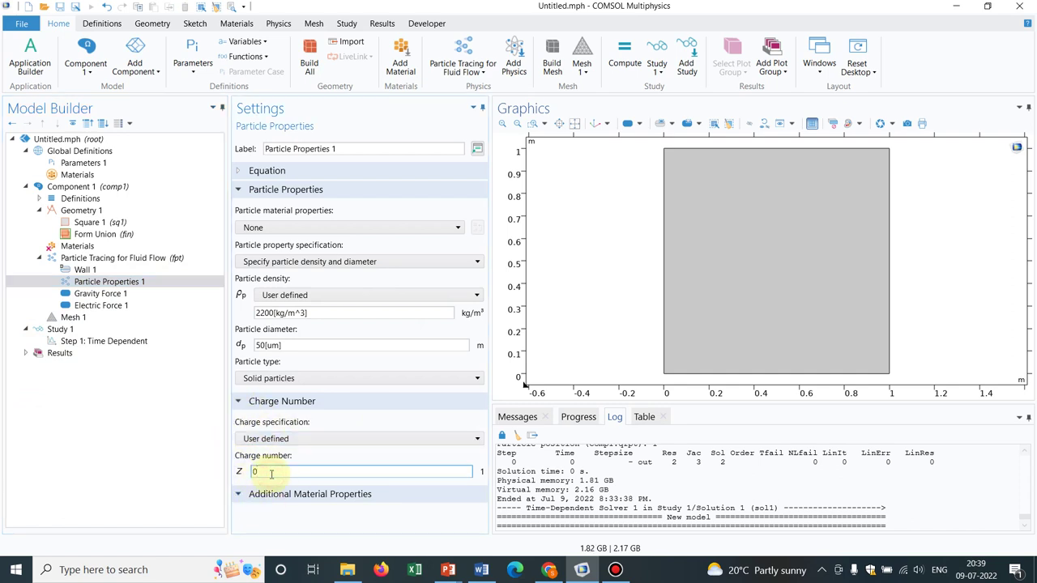
pyautogui.press('BackSpace')
pyautogui.write('1000')
pyautogui.click(228, 477)
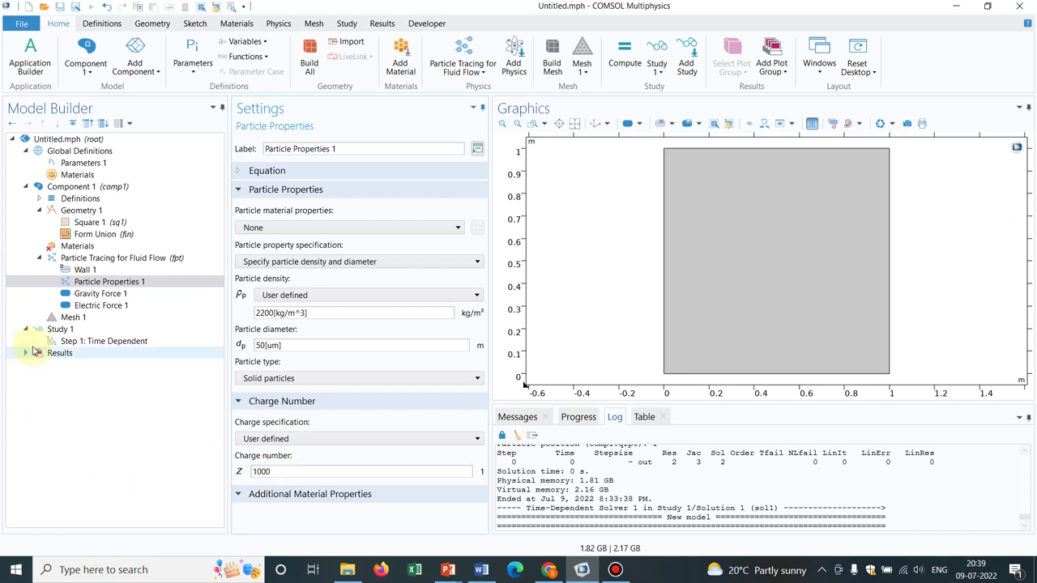
# Build the mesh at Finer, then rebuild it at Extra fine element size (6282 elements)
pyautogui.click(75, 318)
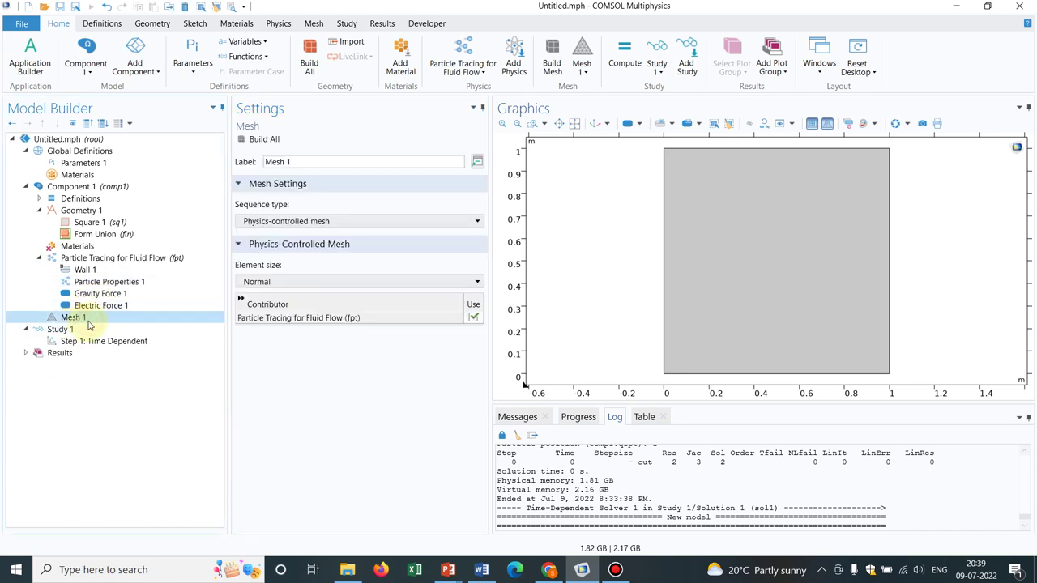
pyautogui.click(283, 281)
pyautogui.click(271, 322)
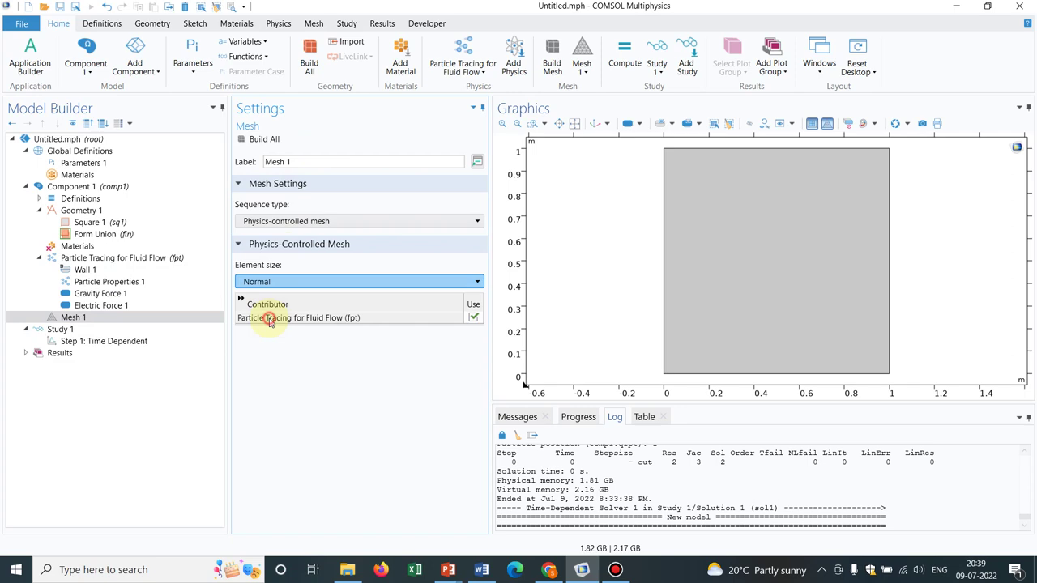
pyautogui.click(264, 139)
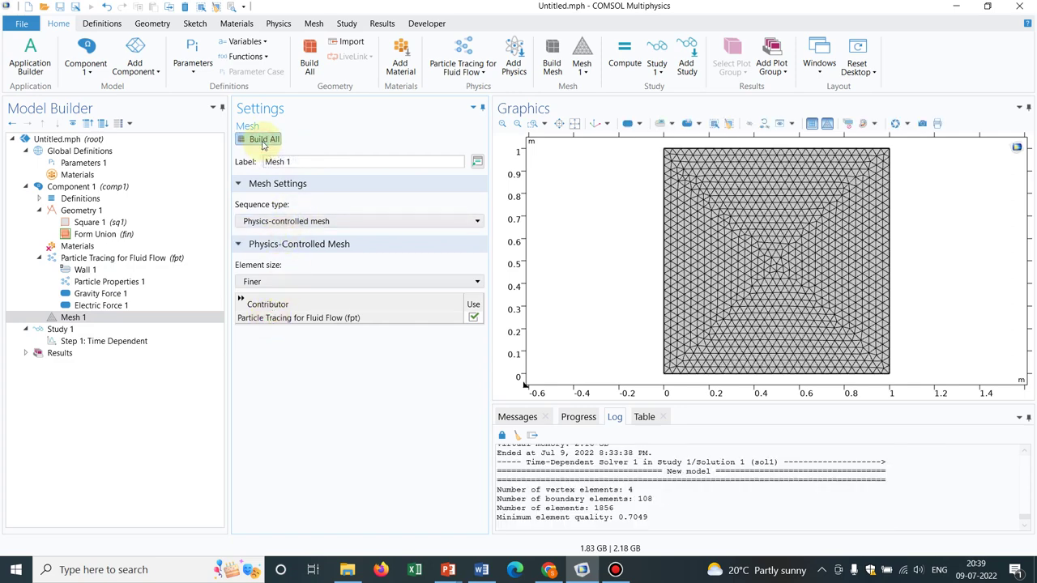
pyautogui.click(284, 282)
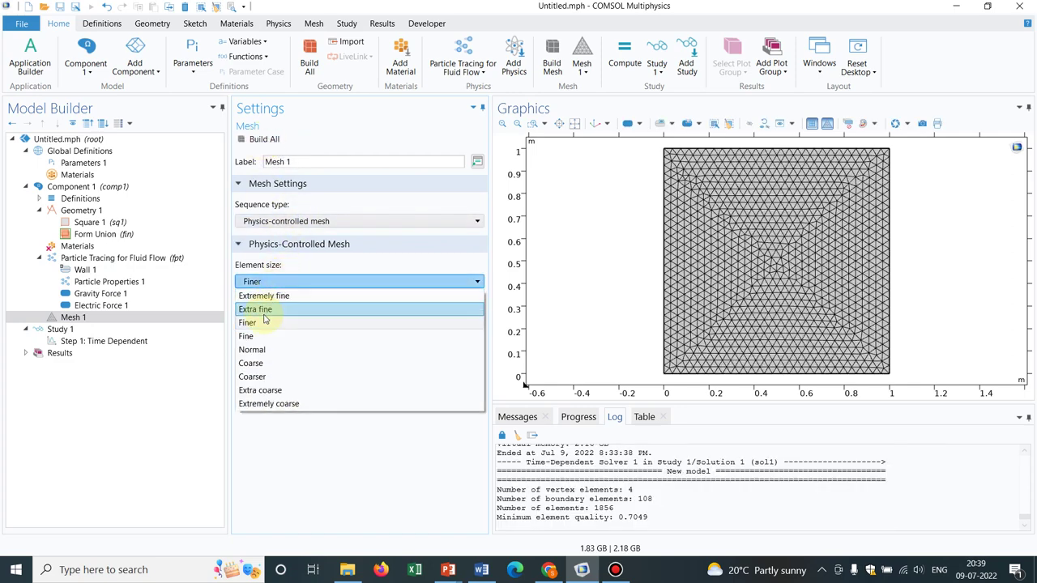
pyautogui.click(266, 313)
pyautogui.click(263, 139)
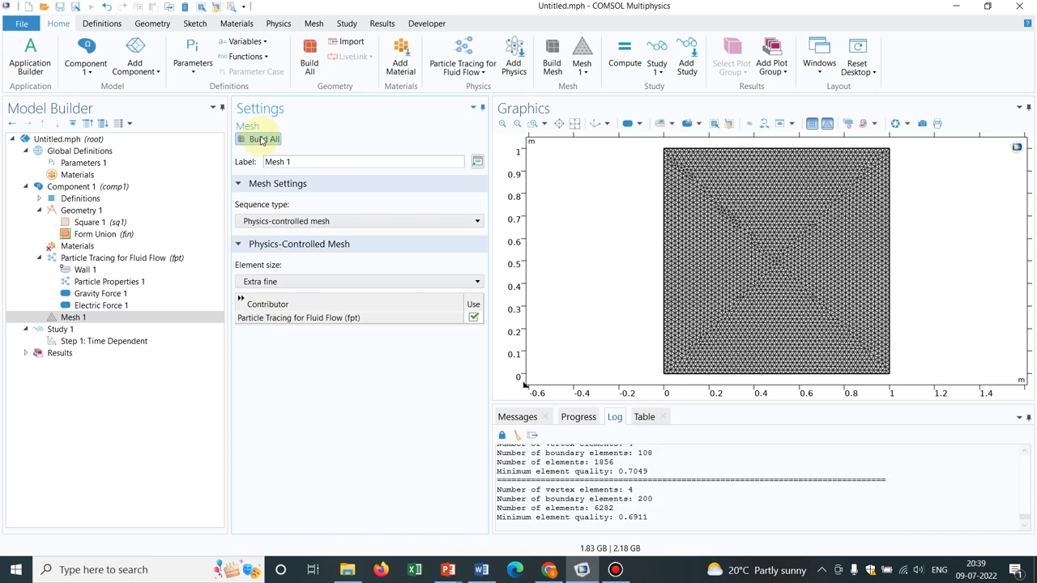
pyautogui.click(111, 341)
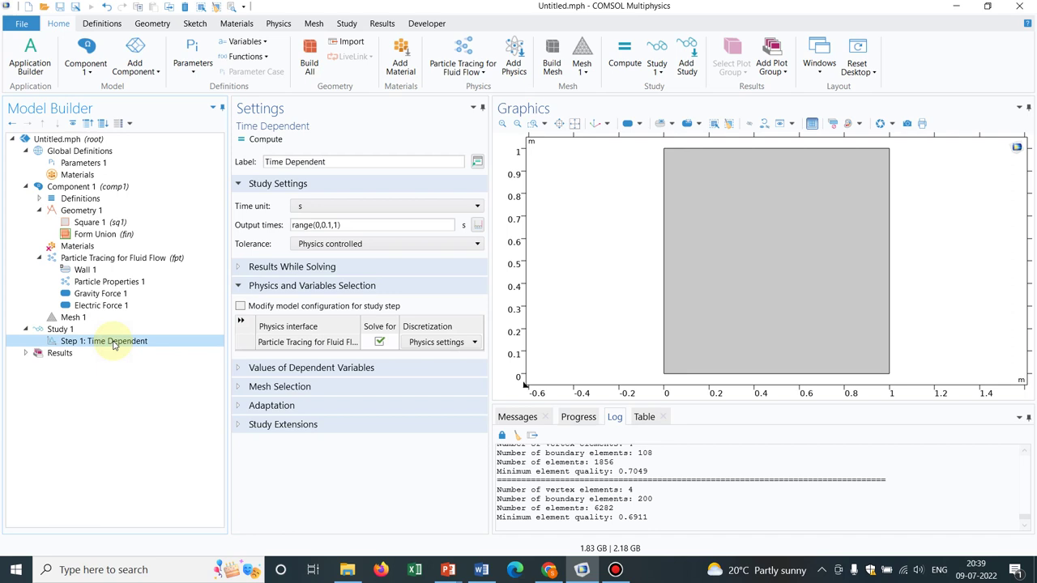
# Run the time-dependent study and dismiss the error that no particle release is defined
pyautogui.click(253, 139)
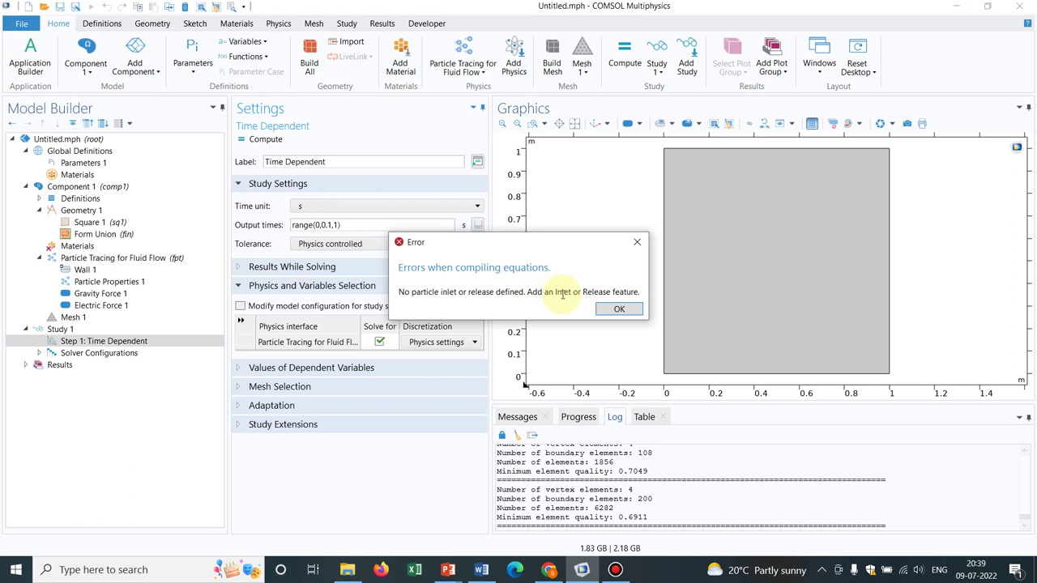
pyautogui.click(620, 310)
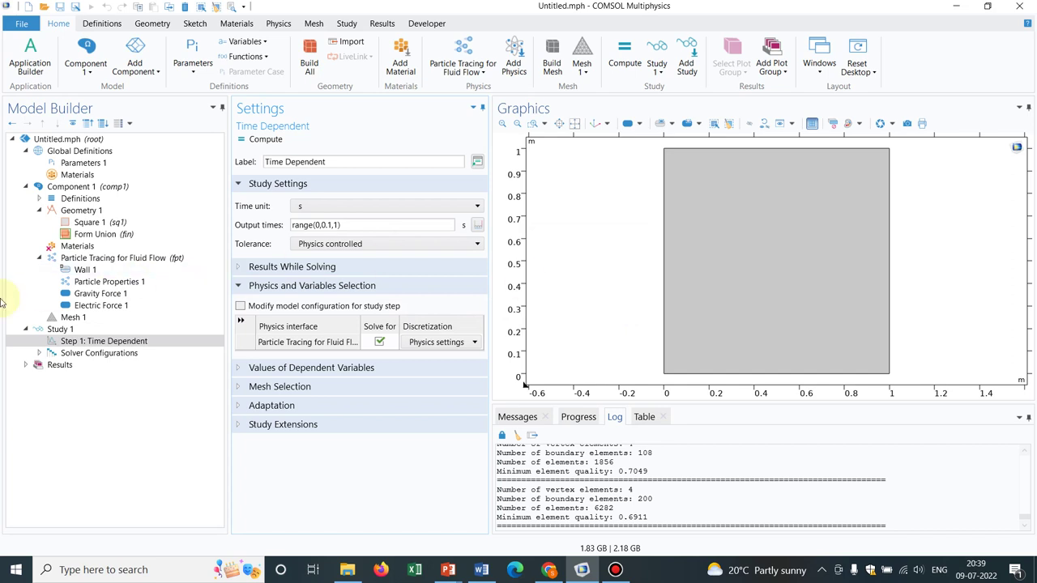
# Add a Particle Release feature to Particle Tracing, applied to the square domain
pyautogui.click(93, 258)
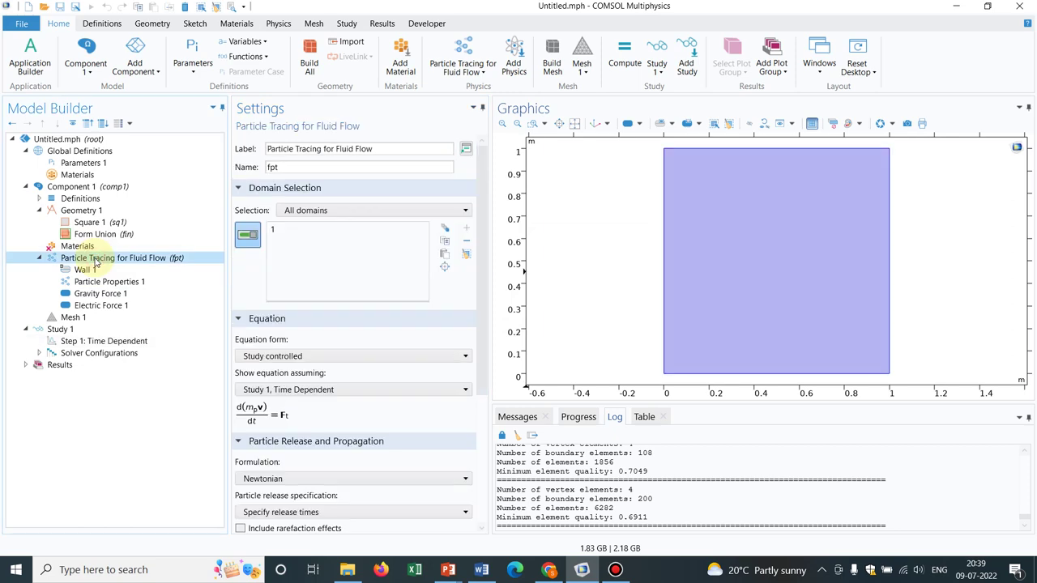
pyautogui.rightClick(94, 258)
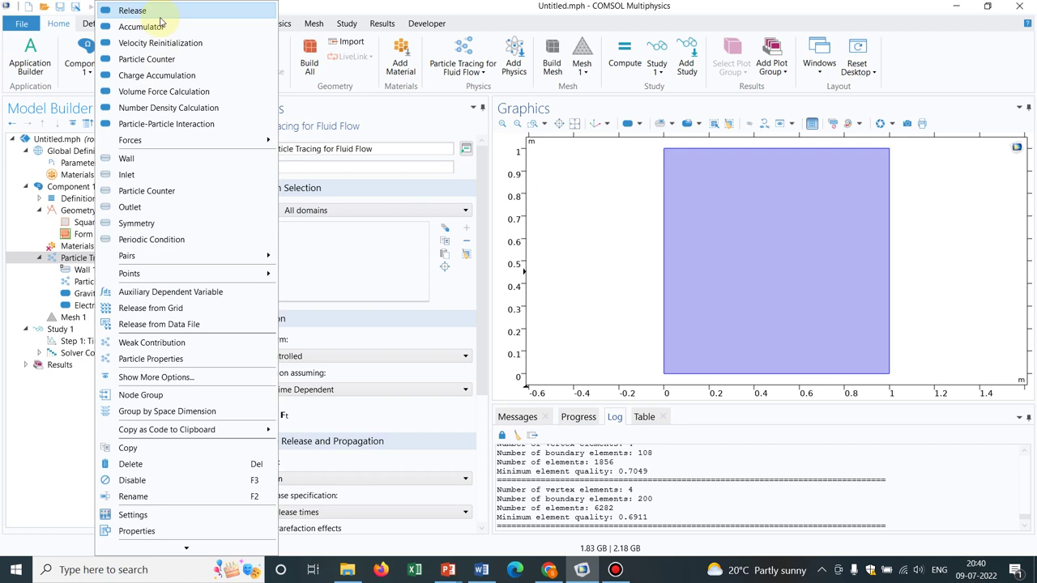
pyautogui.click(160, 18)
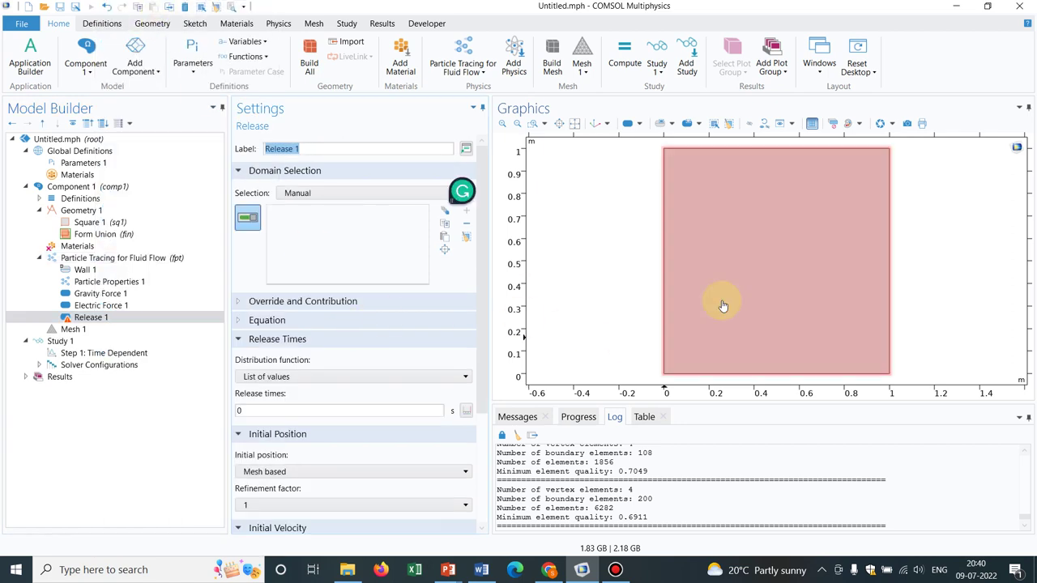
pyautogui.click(788, 282)
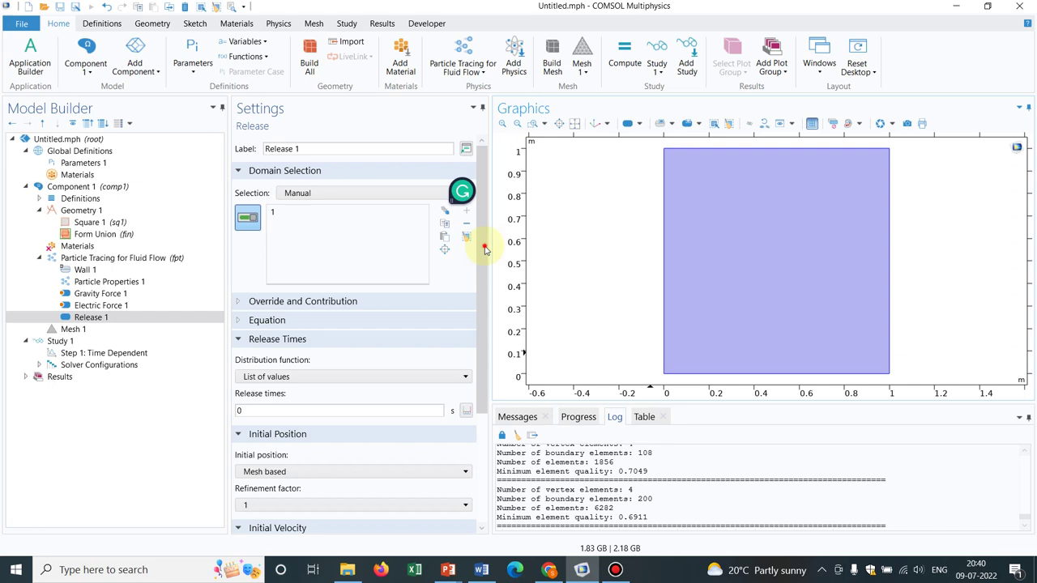
# Set Release 1 to release 1 particle at time 0, with Density-based initial position
pyautogui.moveTo(484, 249); pyautogui.dragTo(487, 327)
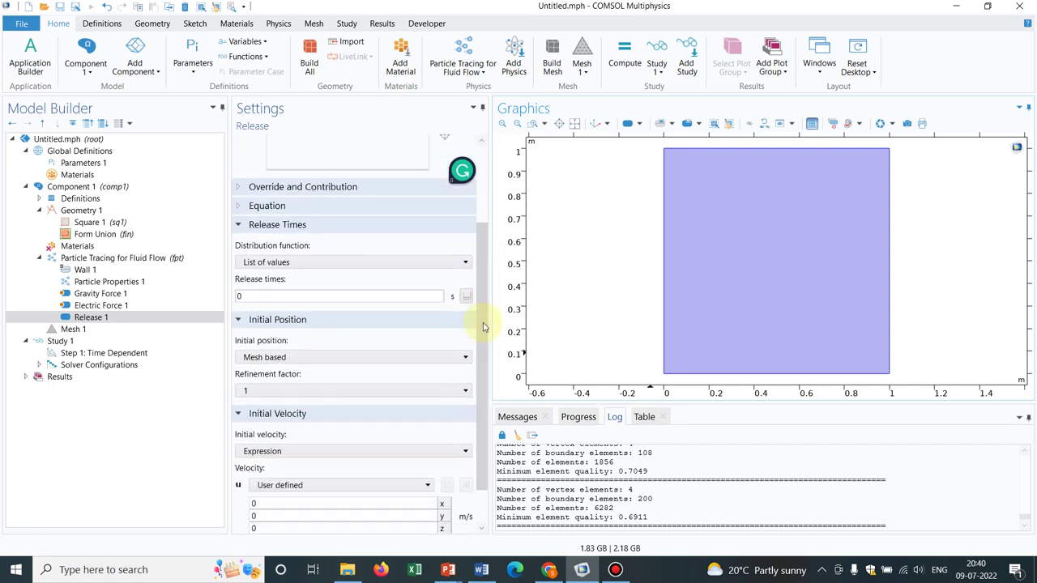
pyautogui.click(304, 360)
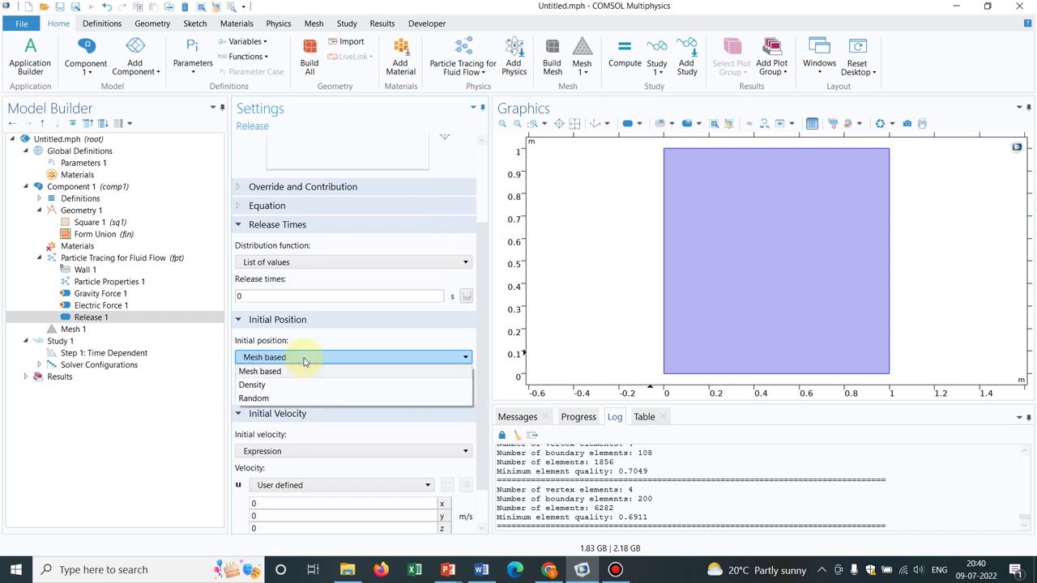
pyautogui.click(278, 385)
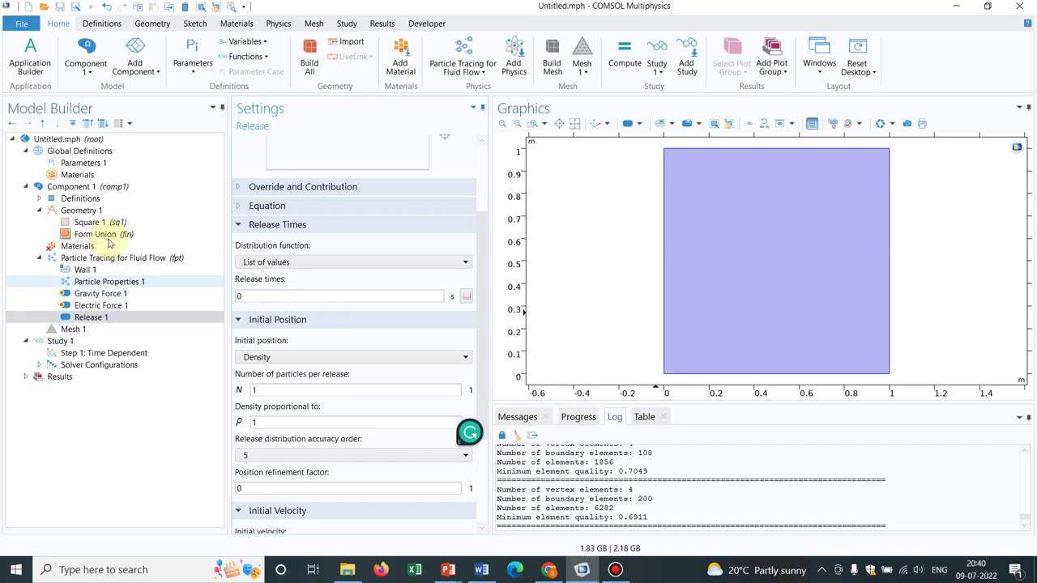
pyautogui.click(136, 319)
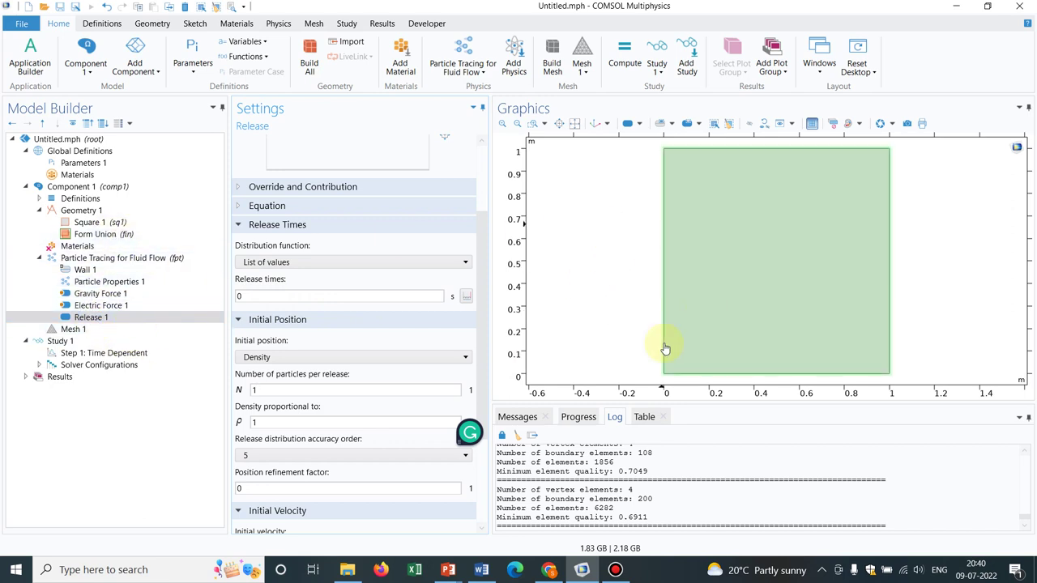
# Compute the Time Dependent study and dismiss the undefined-density 'rho' error from Gravity Force 1
pyautogui.click(106, 355)
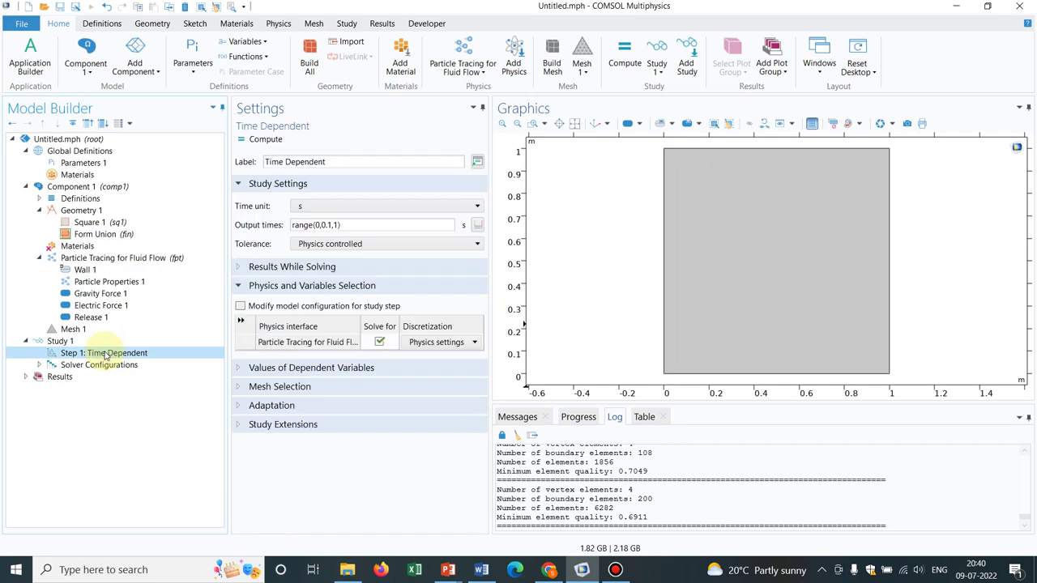
pyautogui.click(261, 139)
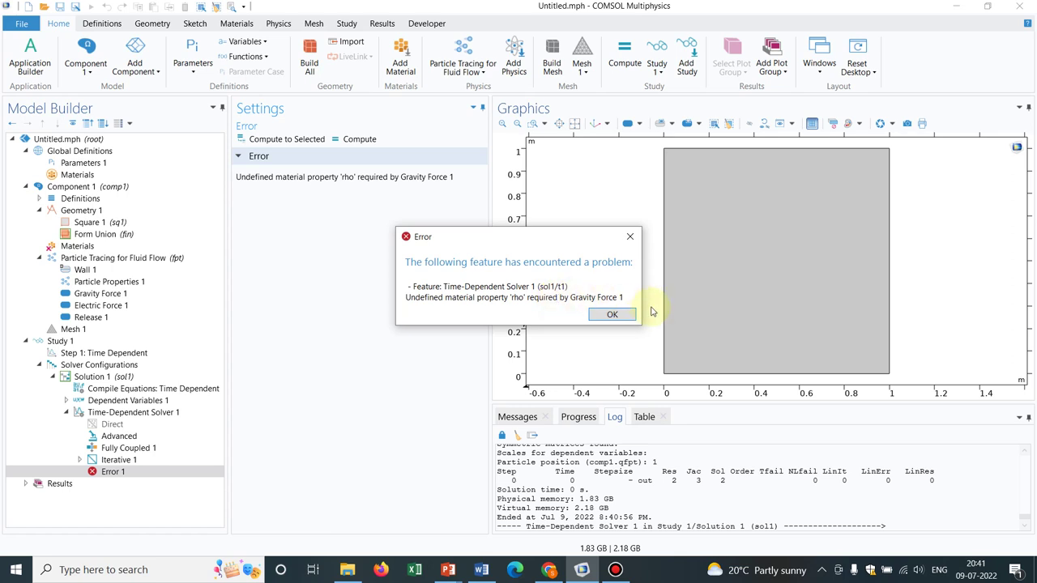
pyautogui.click(622, 315)
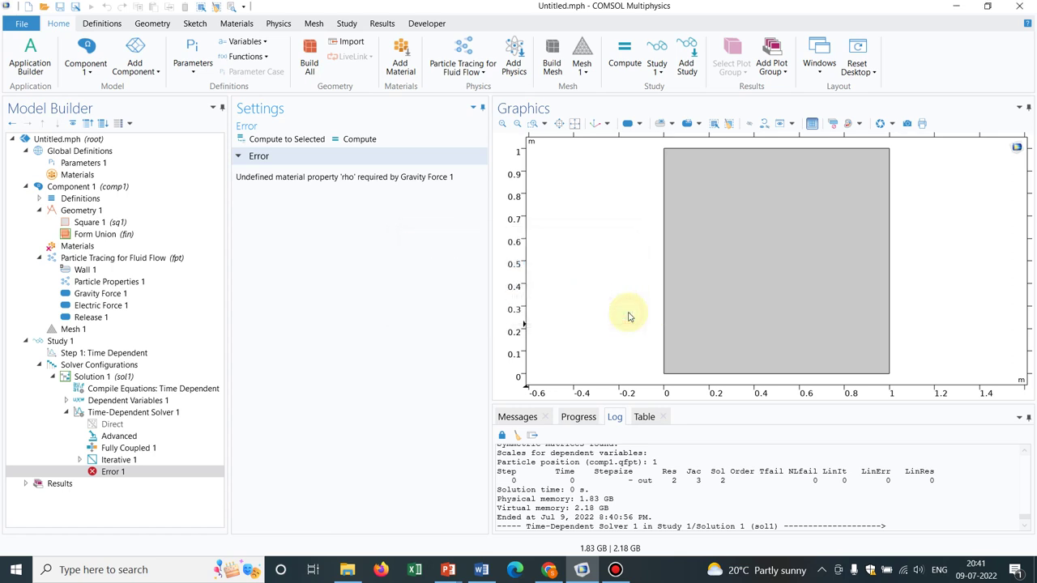
# Set Gravity Force 1 density to User defined 2200 kg/m³, matching Particle Properties 1
pyautogui.click(120, 295)
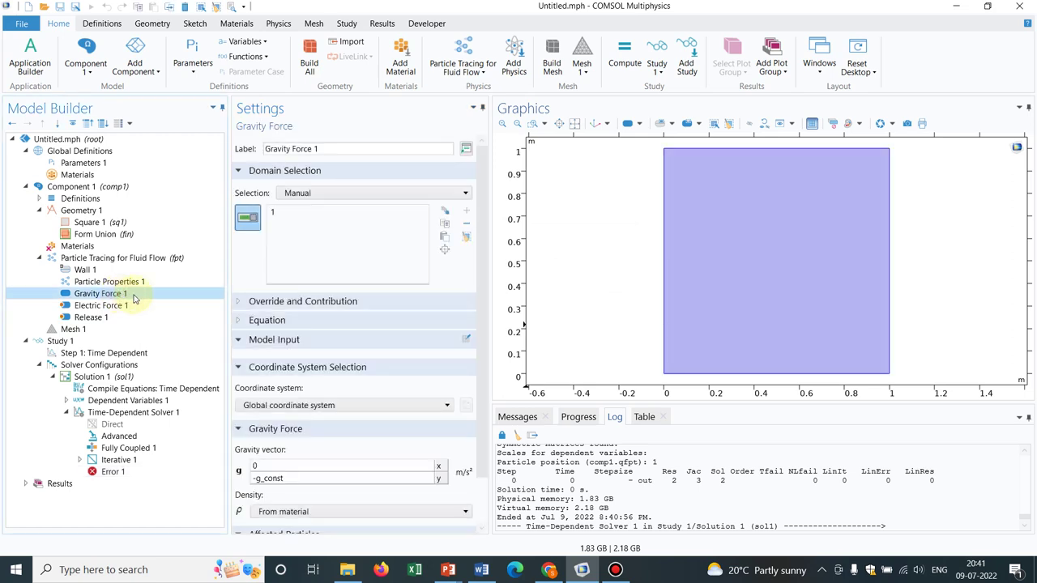
pyautogui.moveTo(481, 218); pyautogui.dragTo(487, 335)
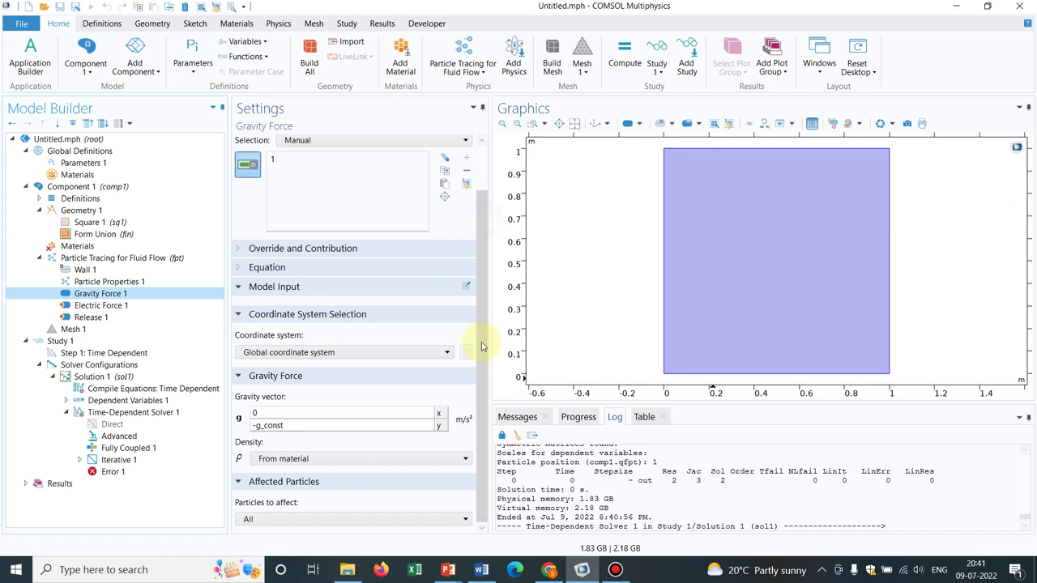
pyautogui.click(317, 463)
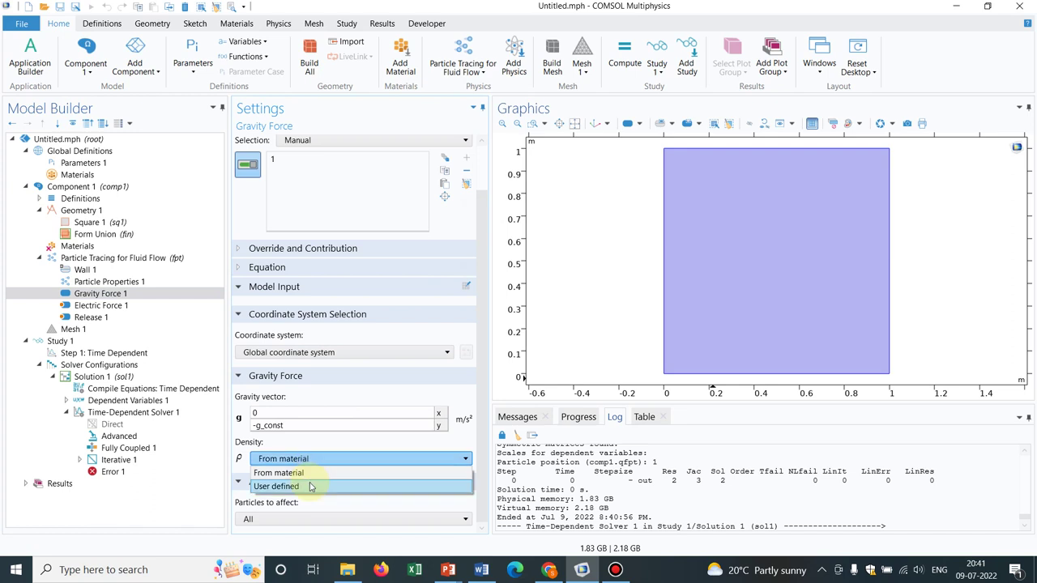
pyautogui.click(310, 486)
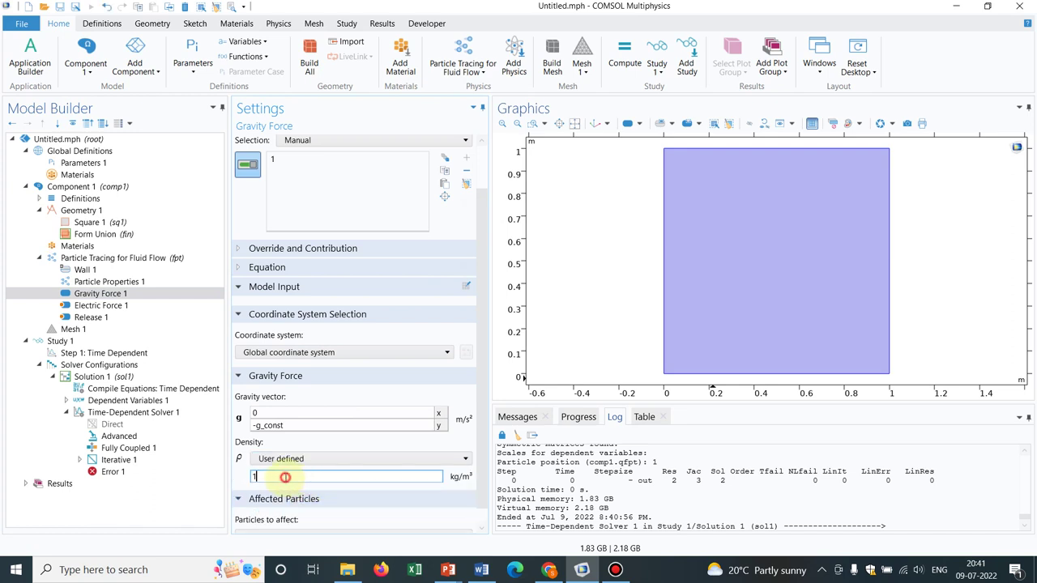
pyautogui.doubleClick(285, 477)
pyautogui.write('2')
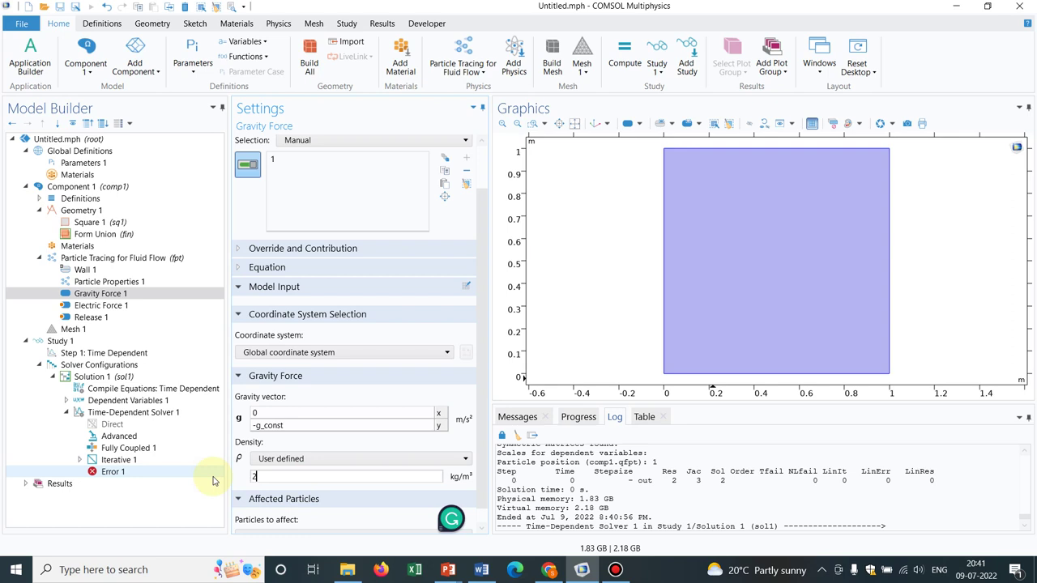
pyautogui.write('200')
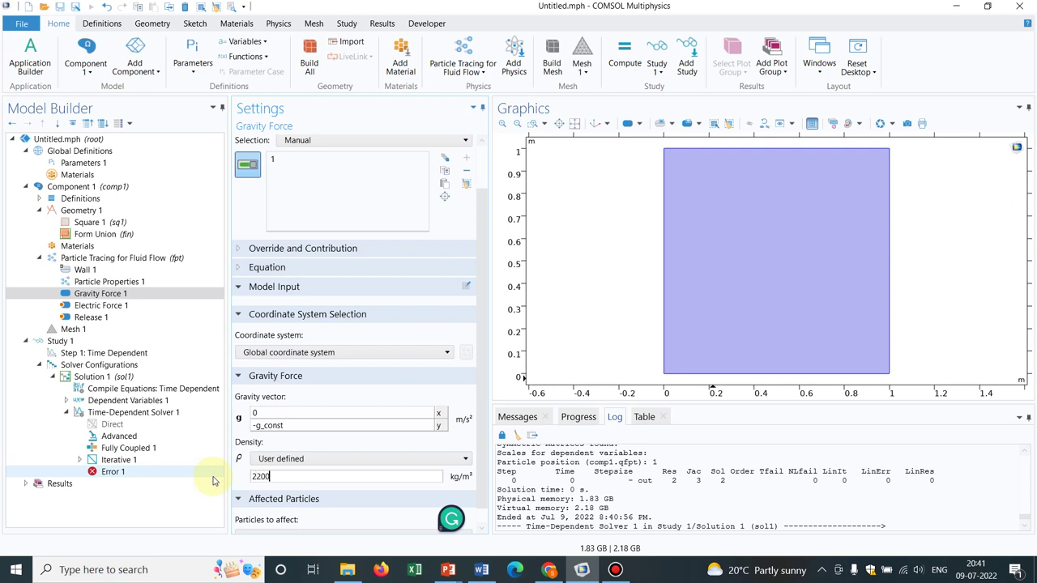
pyautogui.click(111, 283)
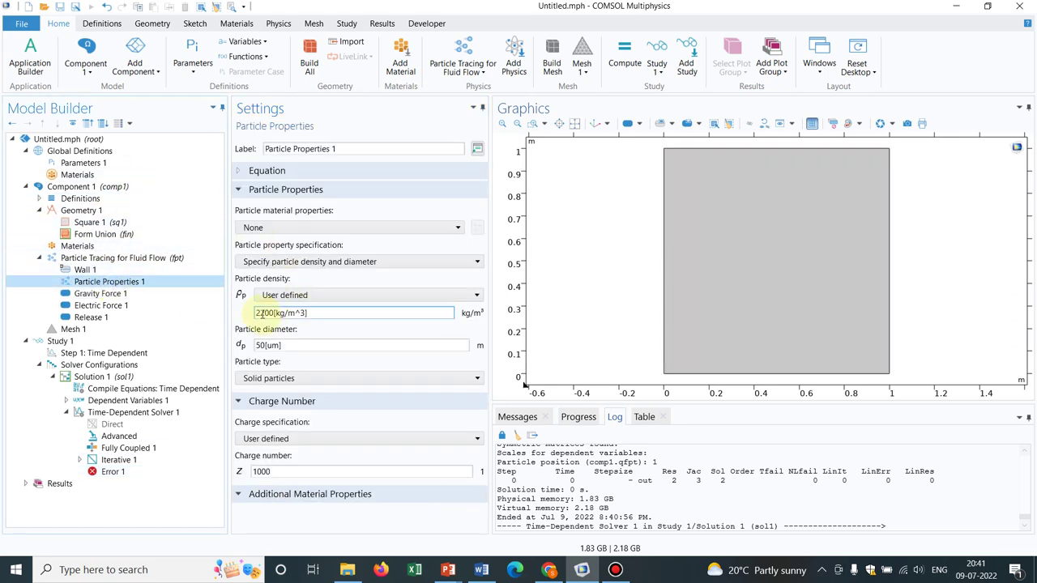
pyautogui.click(114, 295)
pyautogui.click(283, 476)
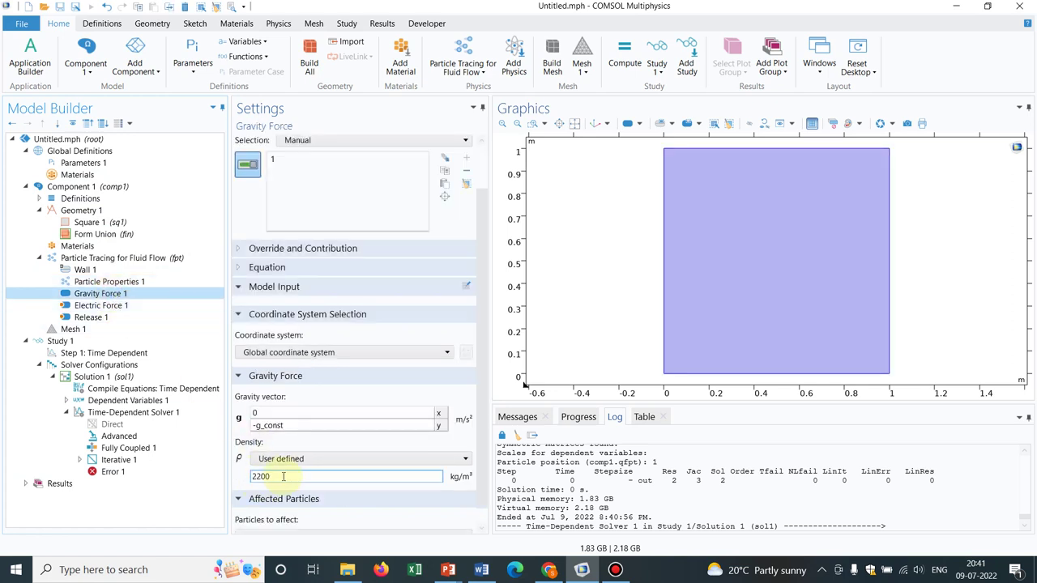
pyautogui.click(147, 354)
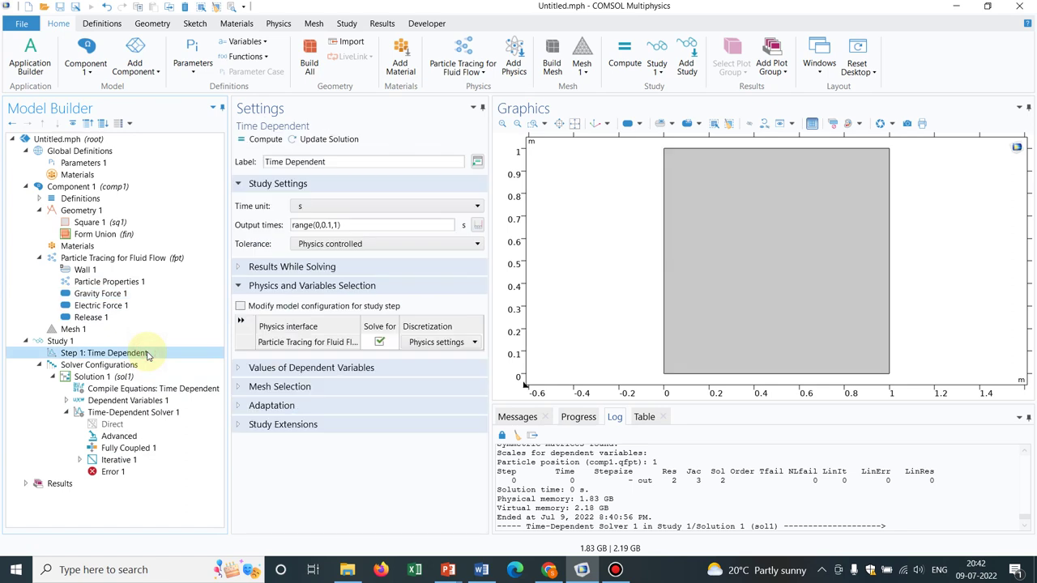
# Solve the study and review the trajectory, stepping through times and animating from 0 s
pyautogui.click(265, 139)
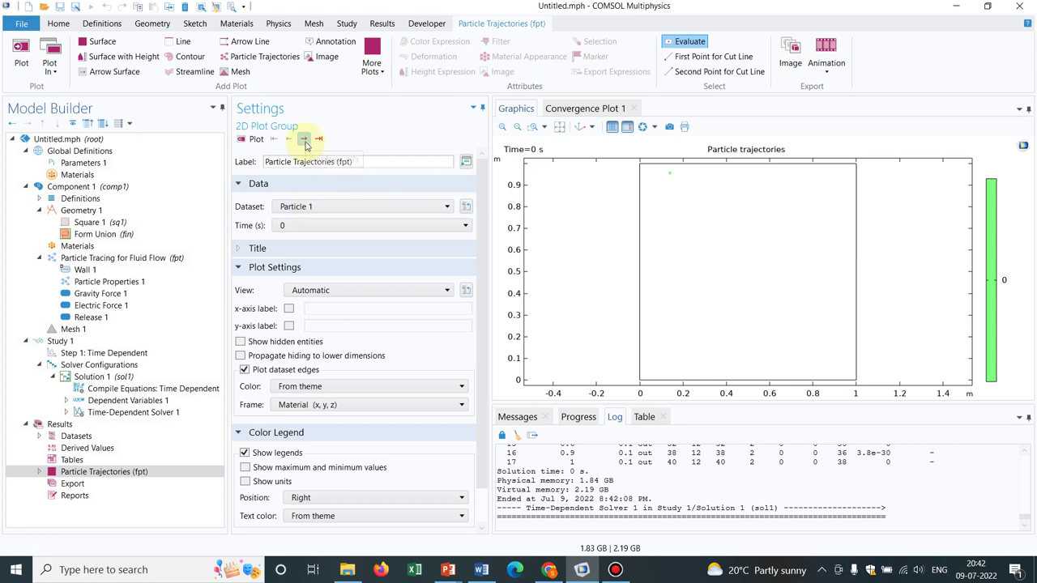
pyautogui.click(304, 140)
pyautogui.click(304, 140)
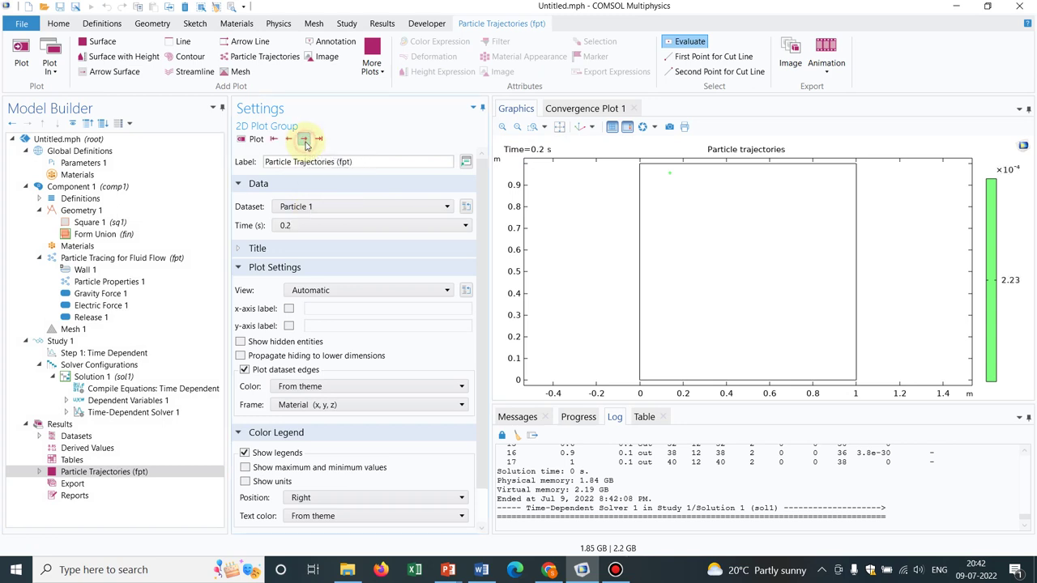
pyautogui.click(304, 140)
pyautogui.click(304, 140)
pyautogui.click(304, 140)
pyautogui.click(304, 140)
pyautogui.click(304, 140)
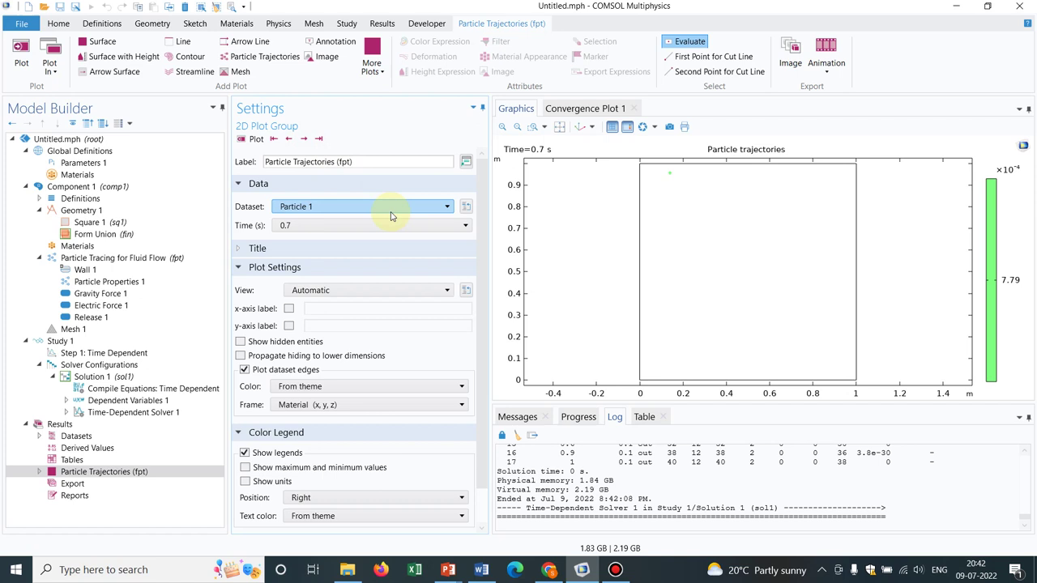
pyautogui.click(394, 225)
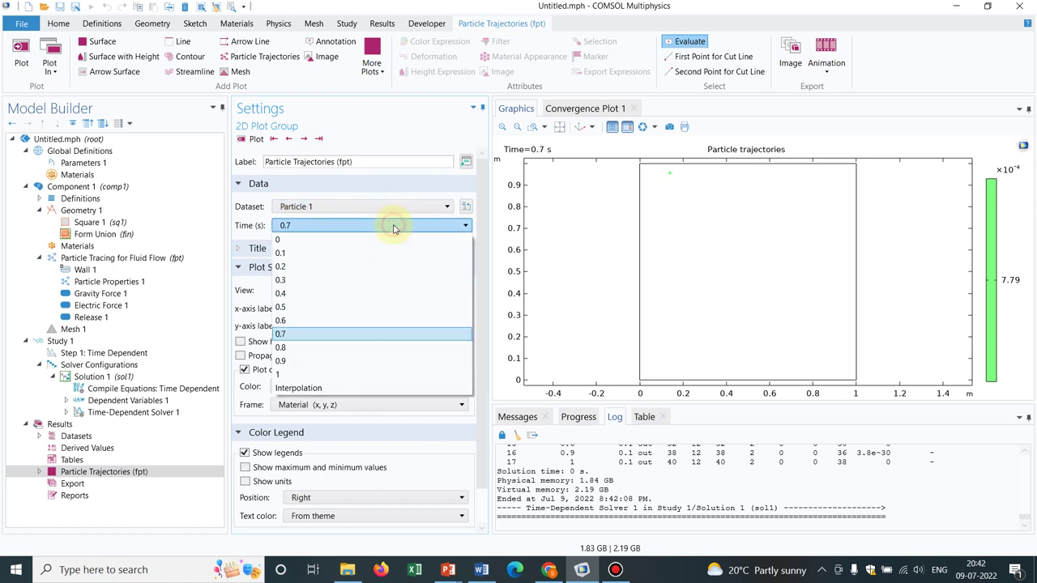
pyautogui.click(335, 241)
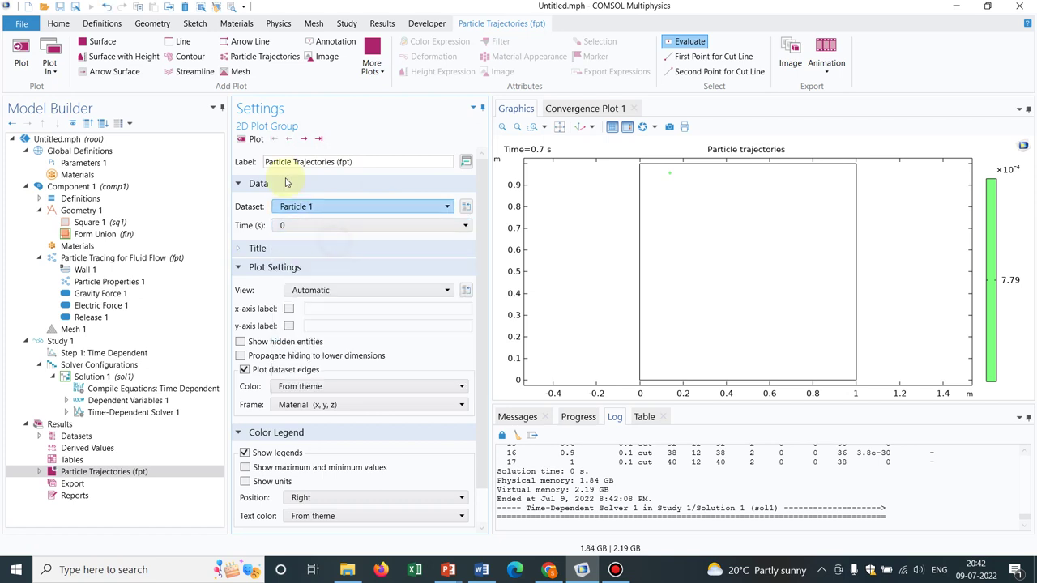
pyautogui.click(256, 140)
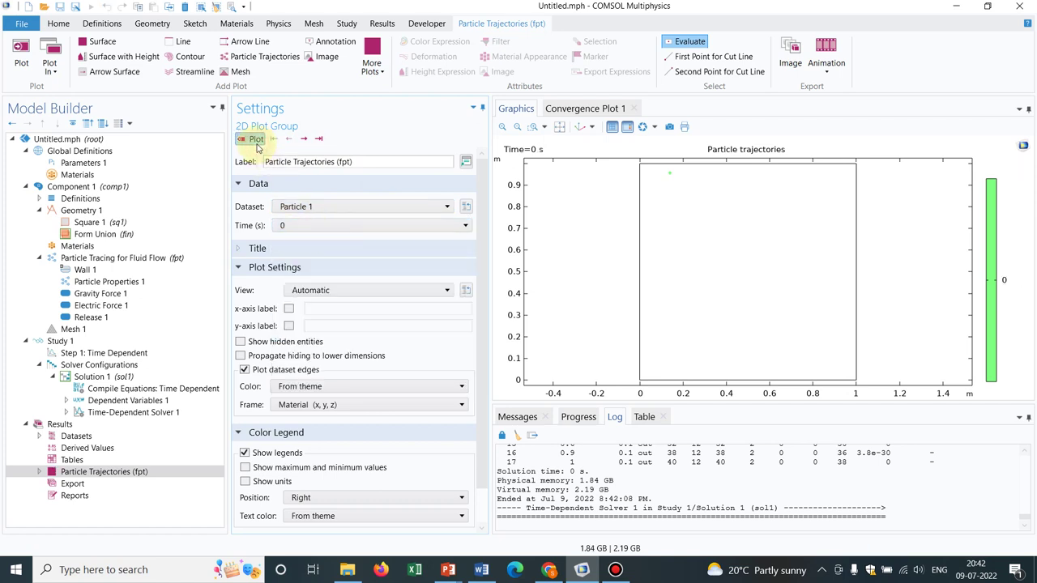
pyautogui.click(559, 127)
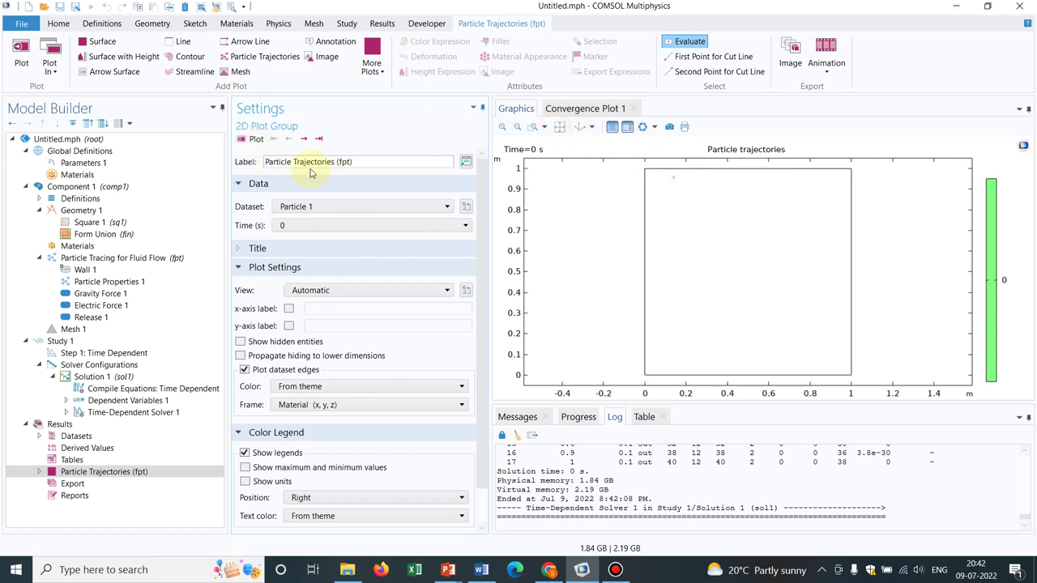
pyautogui.click(306, 140)
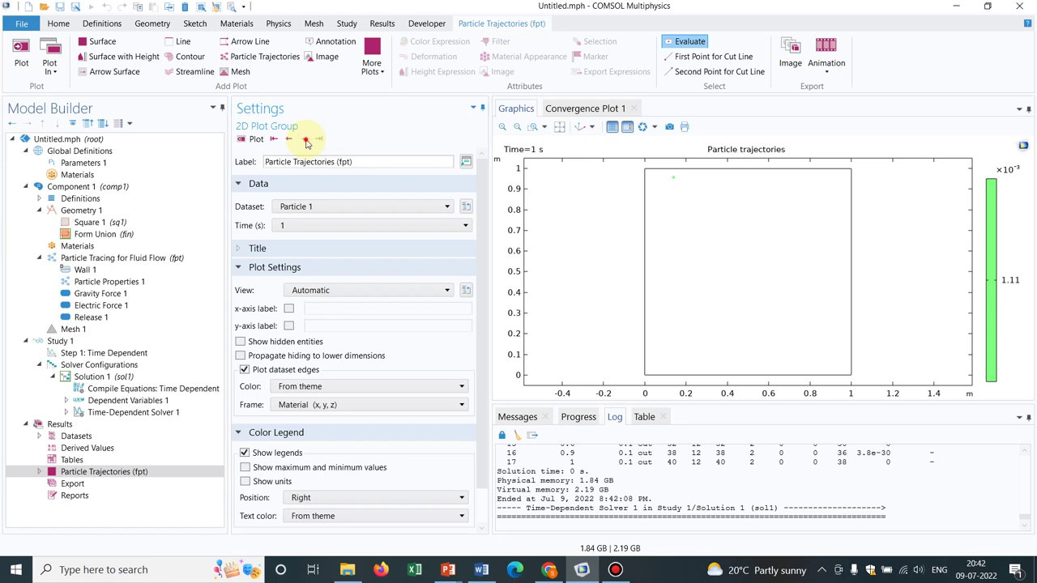
pyautogui.click(306, 142)
# Change Step 1 output times to range(0,0.1,10) and recompute
pyautogui.click(136, 353)
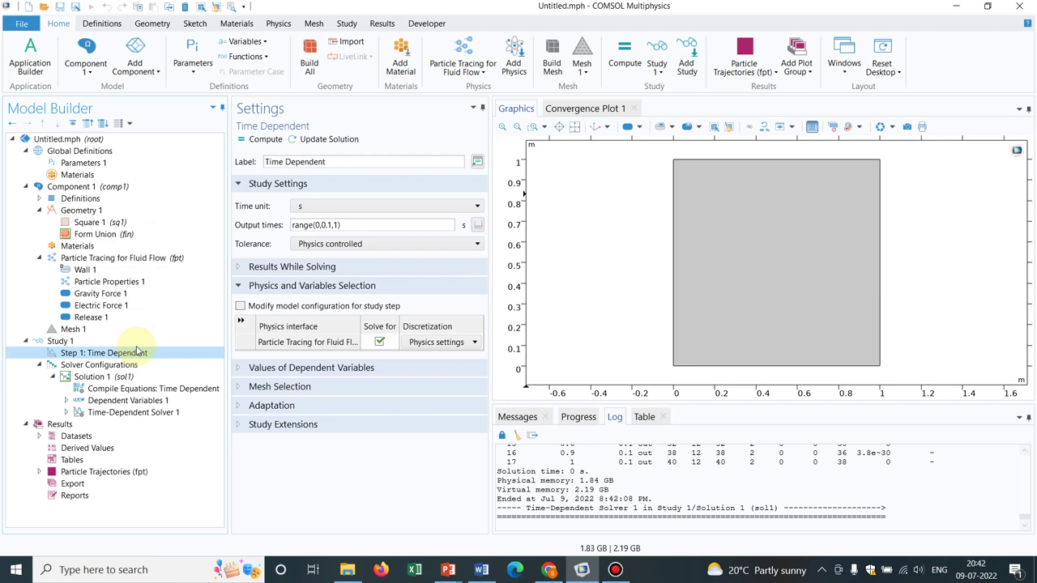
pyautogui.click(341, 226)
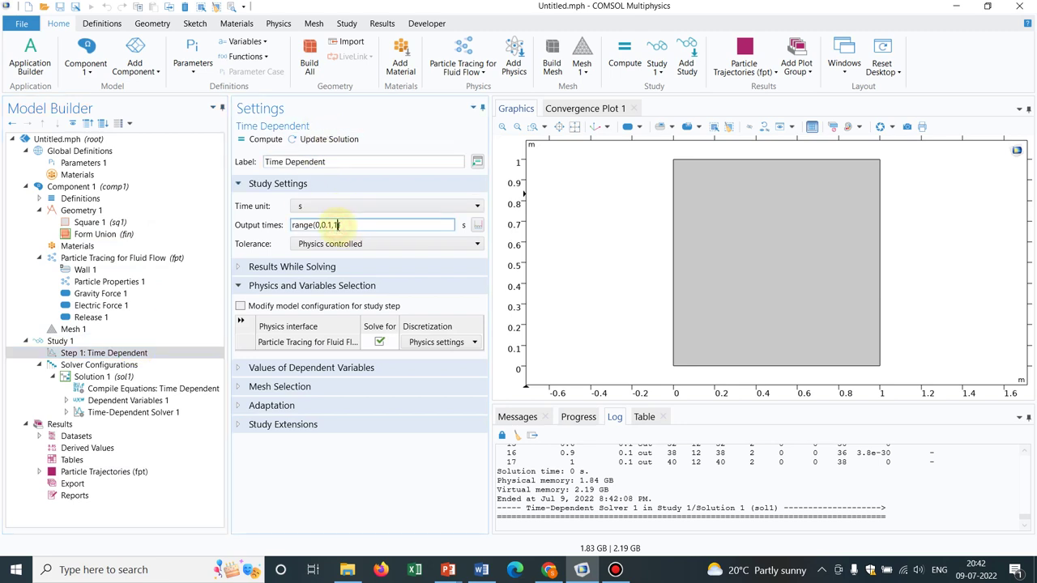
pyautogui.write('0')
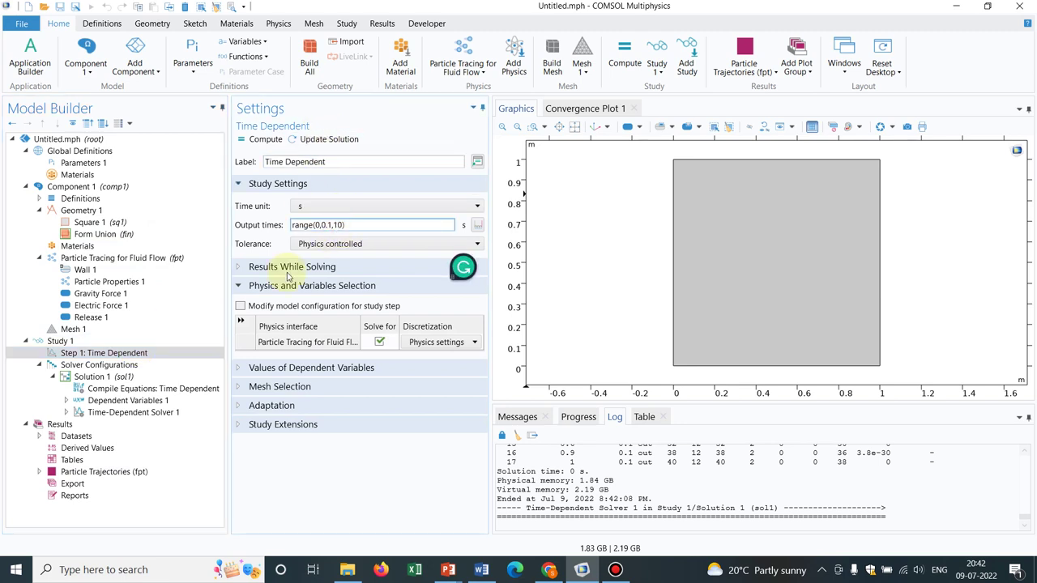
pyautogui.click(266, 140)
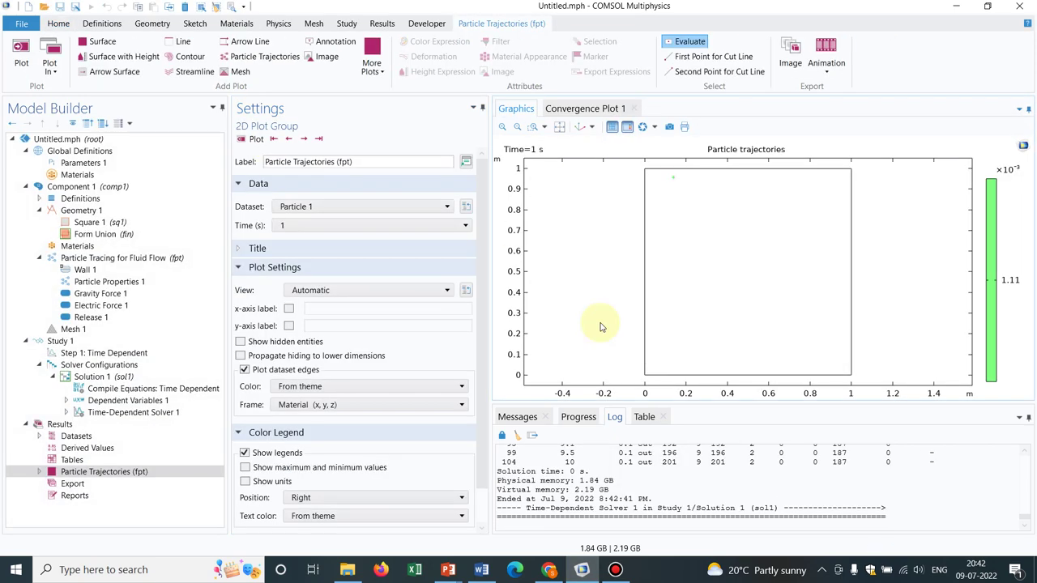
# Step the trajectory plot forward from 0 s, zoomed in on the particle near the top-left
pyautogui.click(389, 227)
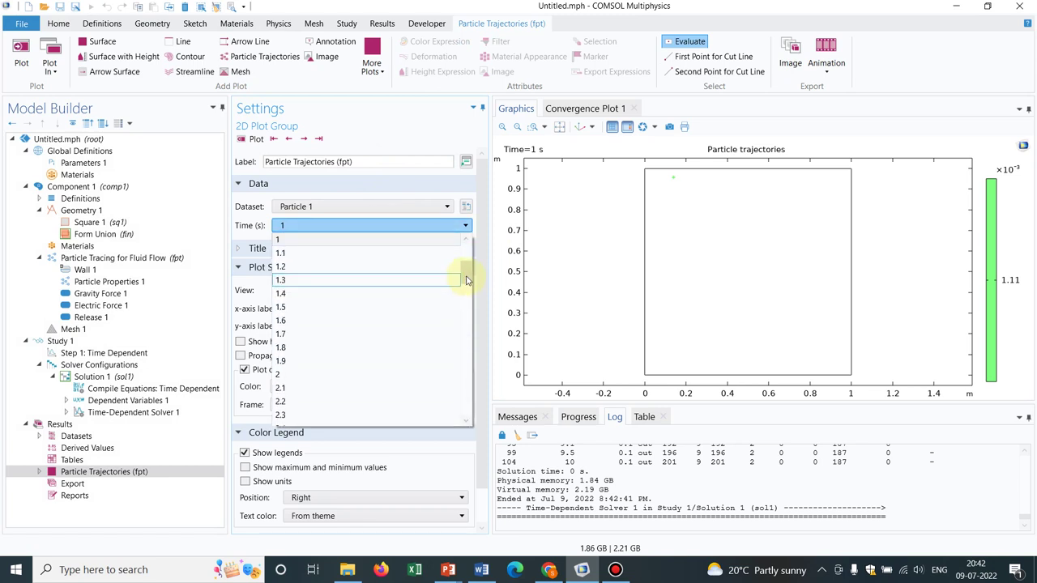
pyautogui.moveTo(467, 273); pyautogui.dragTo(463, 214)
pyautogui.click(343, 239)
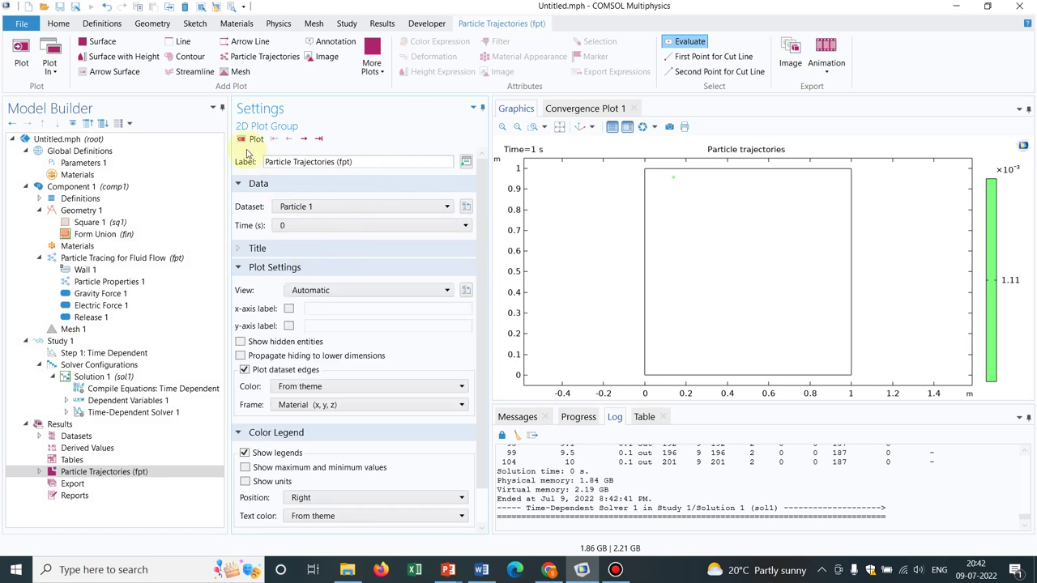
pyautogui.click(247, 139)
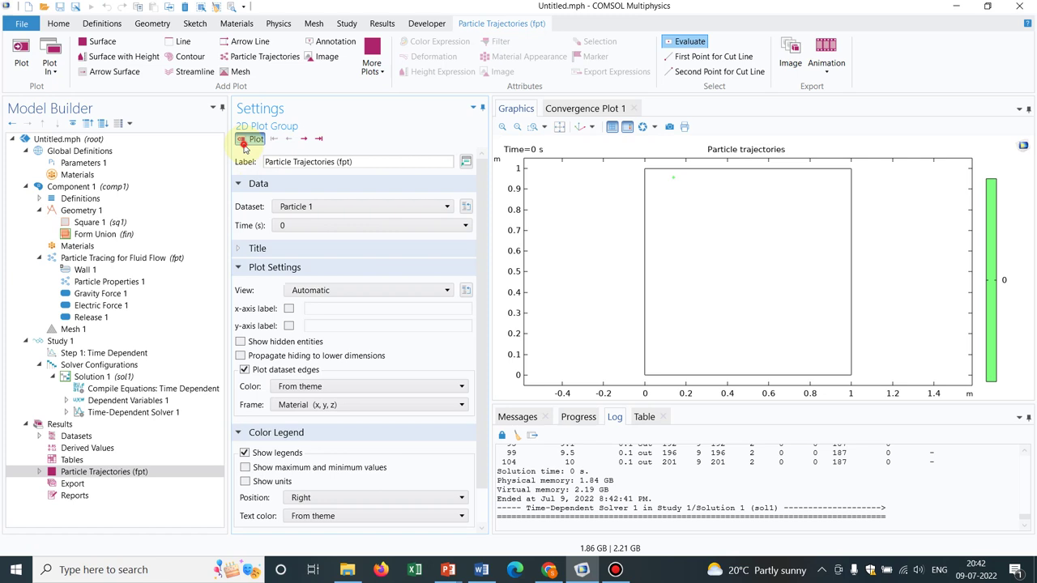
pyautogui.click(304, 140)
pyautogui.click(306, 140)
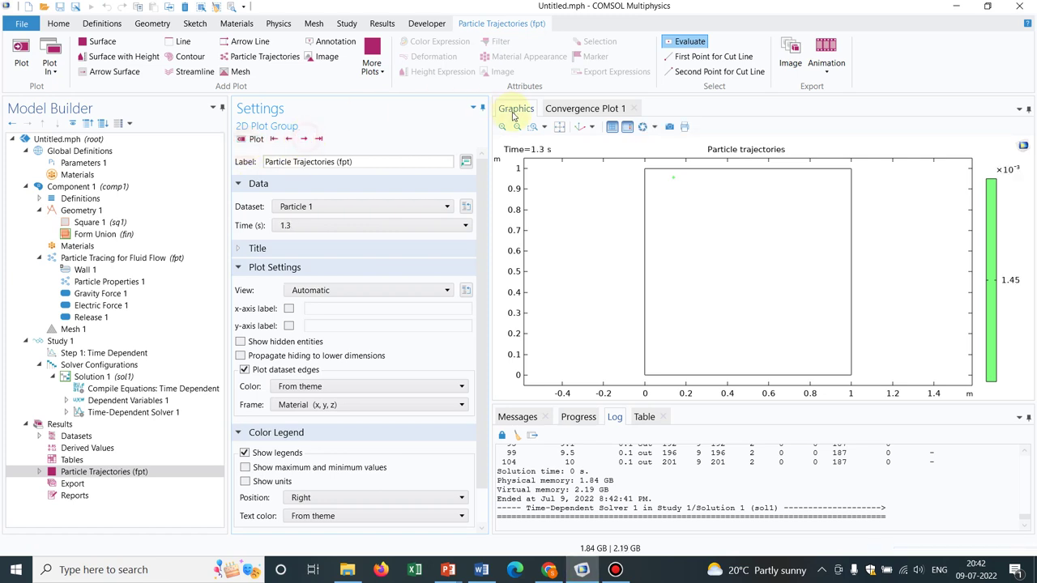
pyautogui.click(532, 126)
pyautogui.moveTo(661, 166); pyautogui.dragTo(703, 203)
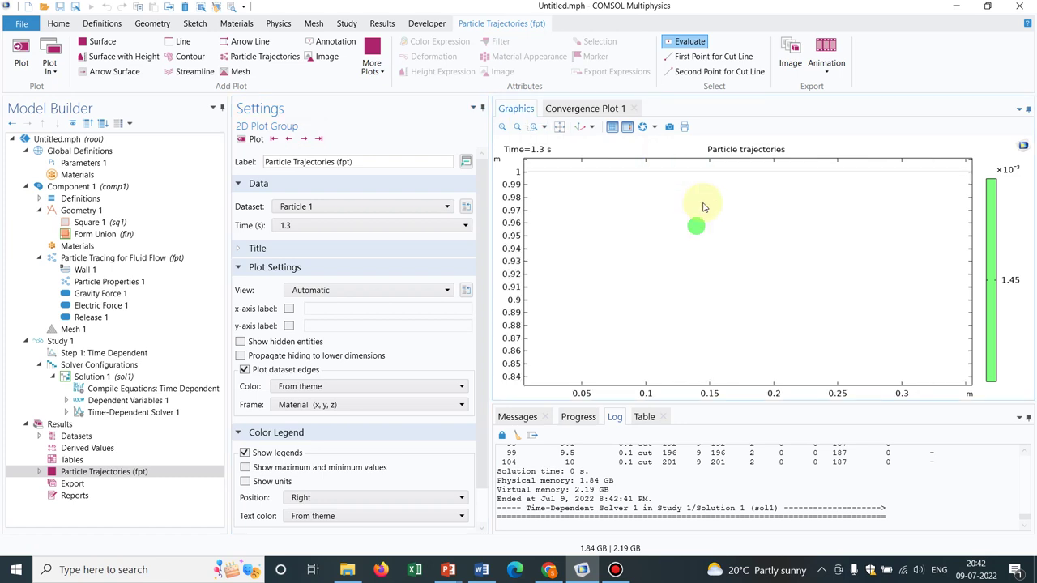
pyautogui.click(304, 140)
pyautogui.click(304, 139)
pyautogui.click(305, 139)
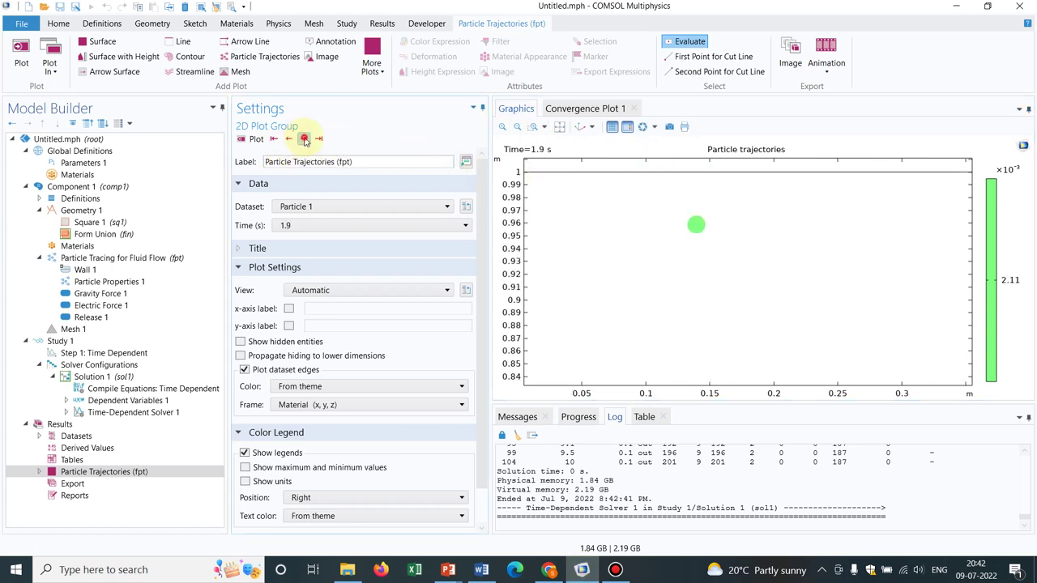
pyautogui.click(305, 139)
pyautogui.click(305, 139)
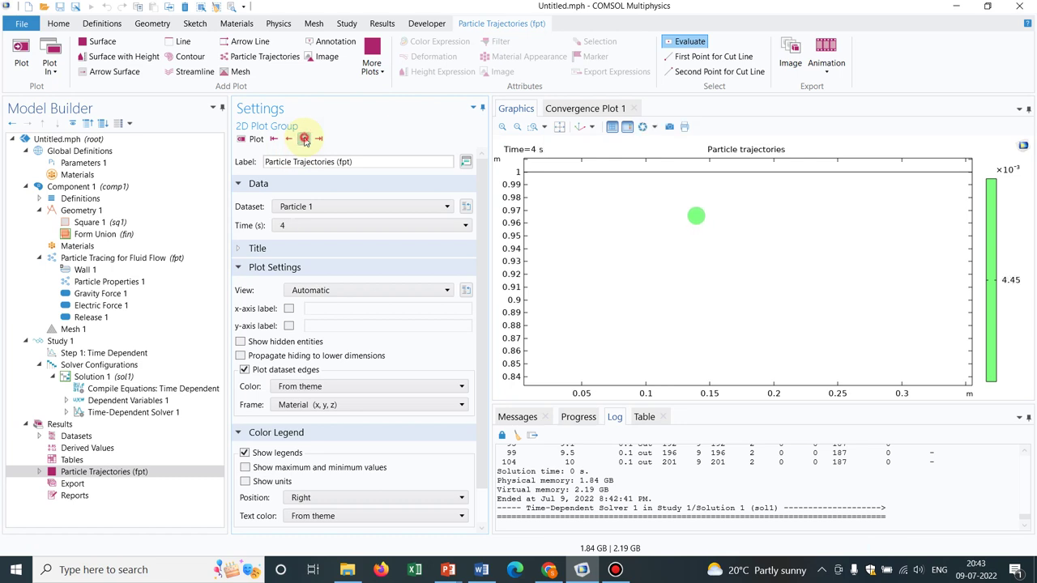
pyautogui.click(304, 140)
pyautogui.click(305, 139)
pyautogui.click(305, 140)
pyautogui.click(304, 139)
pyautogui.click(305, 139)
pyautogui.click(304, 140)
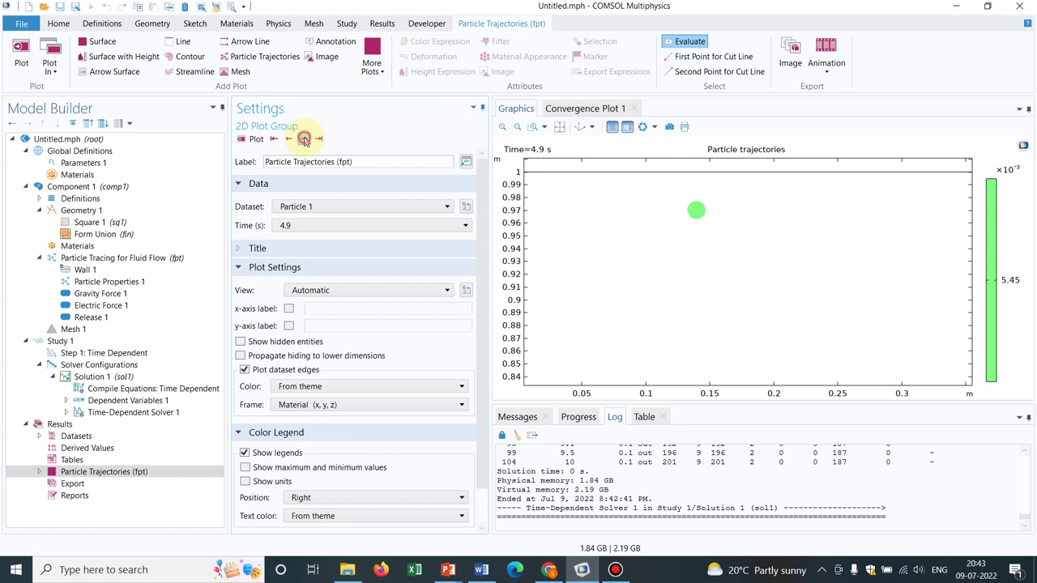
pyautogui.click(305, 139)
pyautogui.click(305, 140)
pyautogui.click(304, 140)
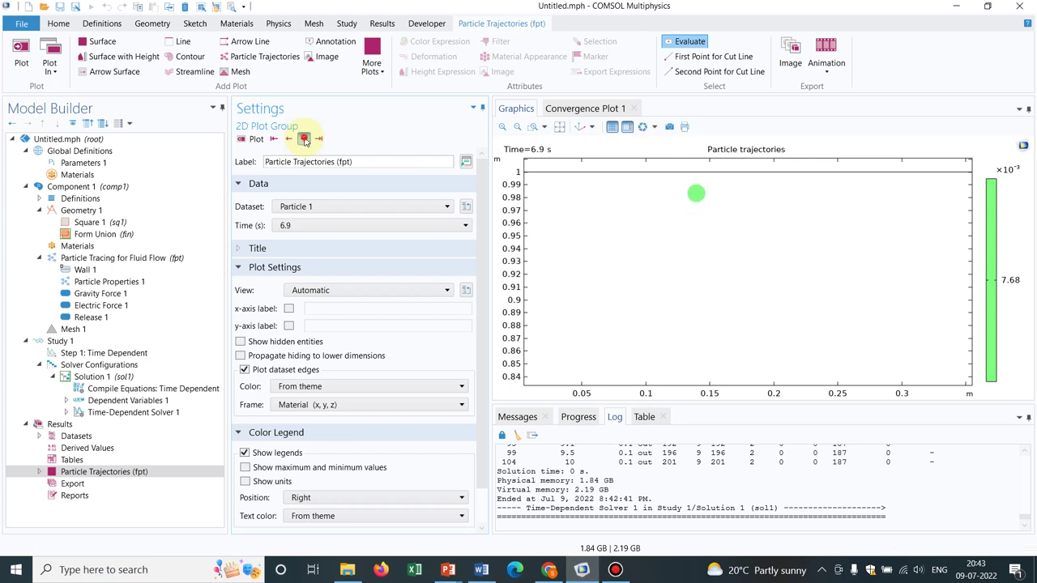
pyautogui.click(305, 140)
pyautogui.click(305, 139)
pyautogui.click(305, 139)
pyautogui.click(304, 139)
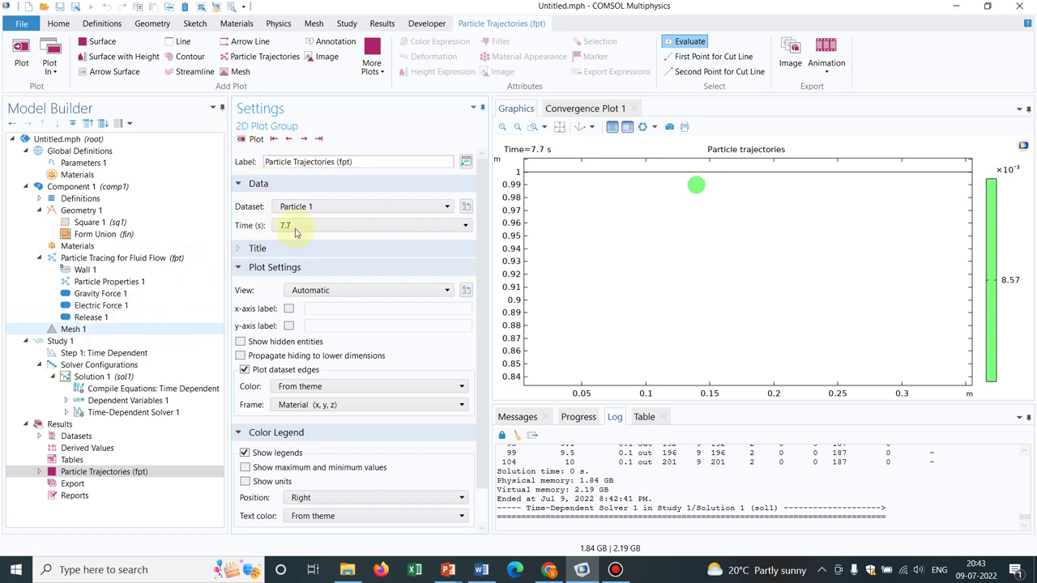
# Replay the particle's motion as an animation starting from 0 s
pyautogui.click(443, 231)
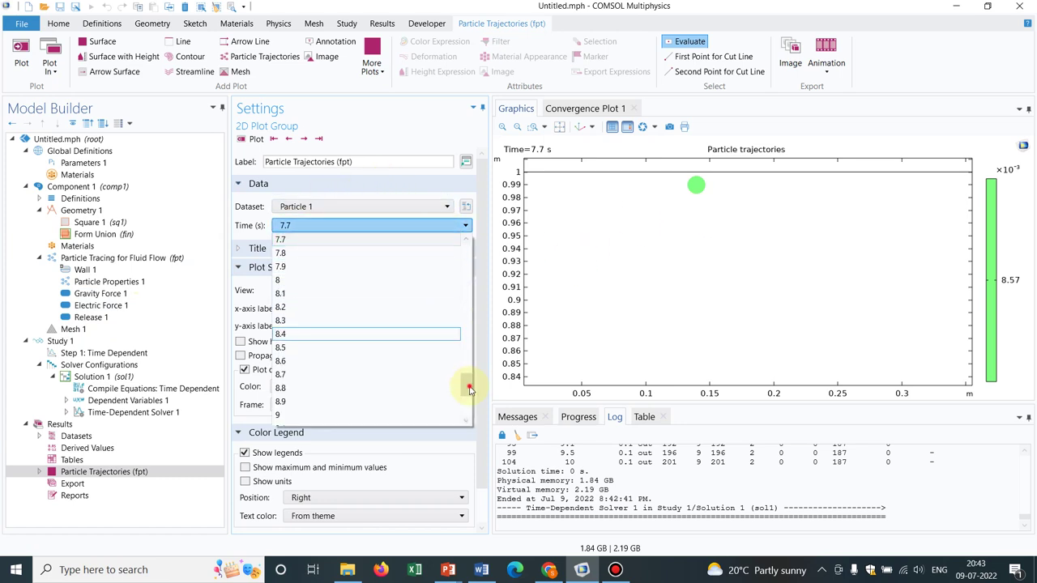
pyautogui.moveTo(470, 387); pyautogui.dragTo(472, 183)
pyautogui.click(324, 240)
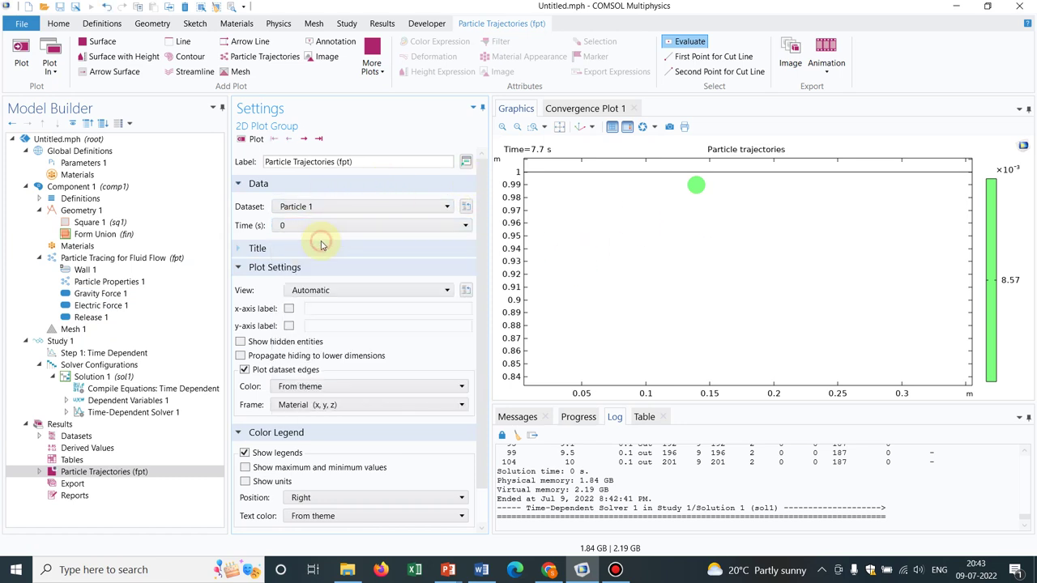
pyautogui.click(256, 139)
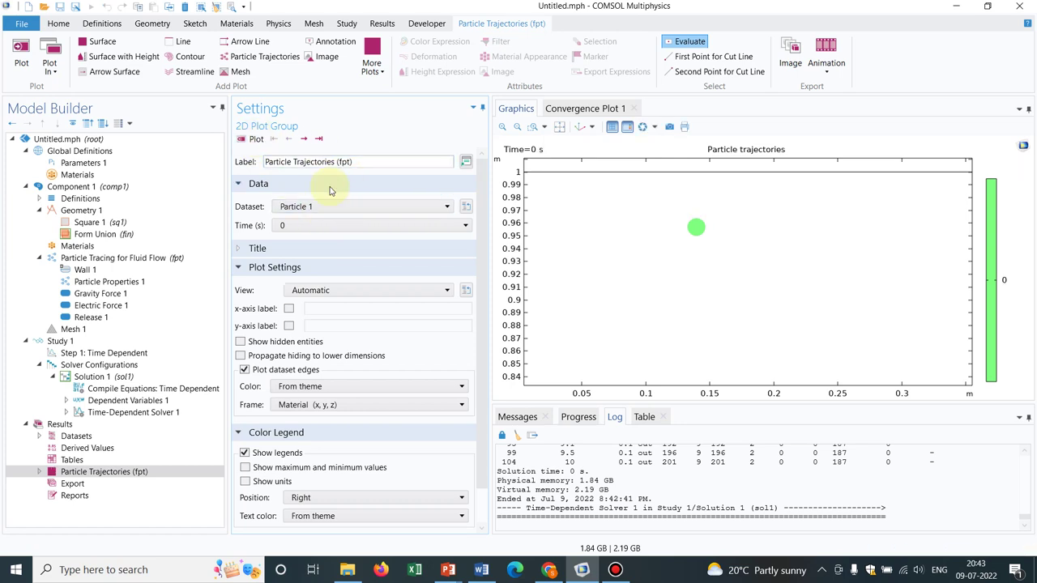
pyautogui.click(304, 139)
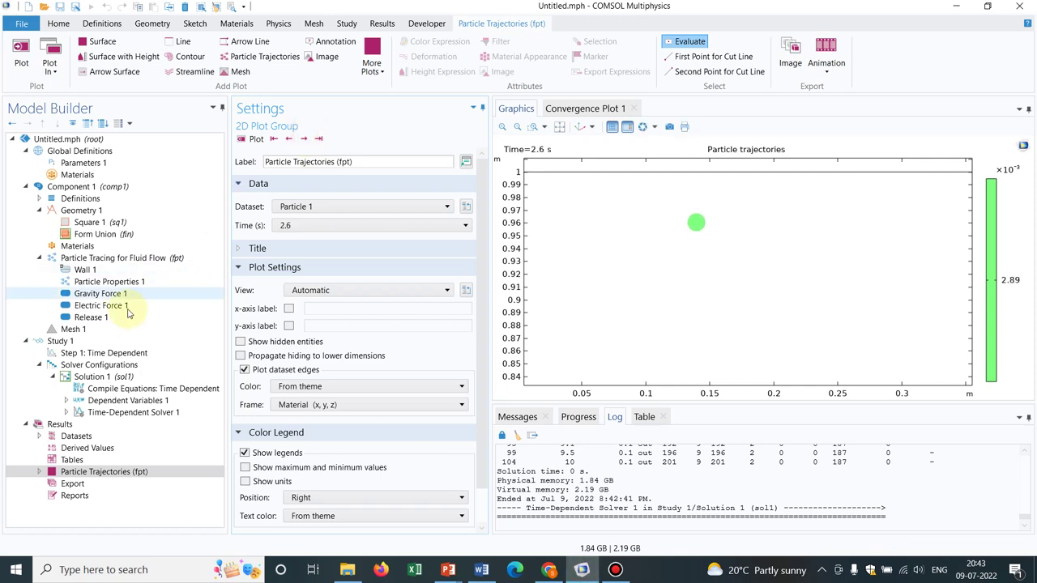
pyautogui.click(121, 353)
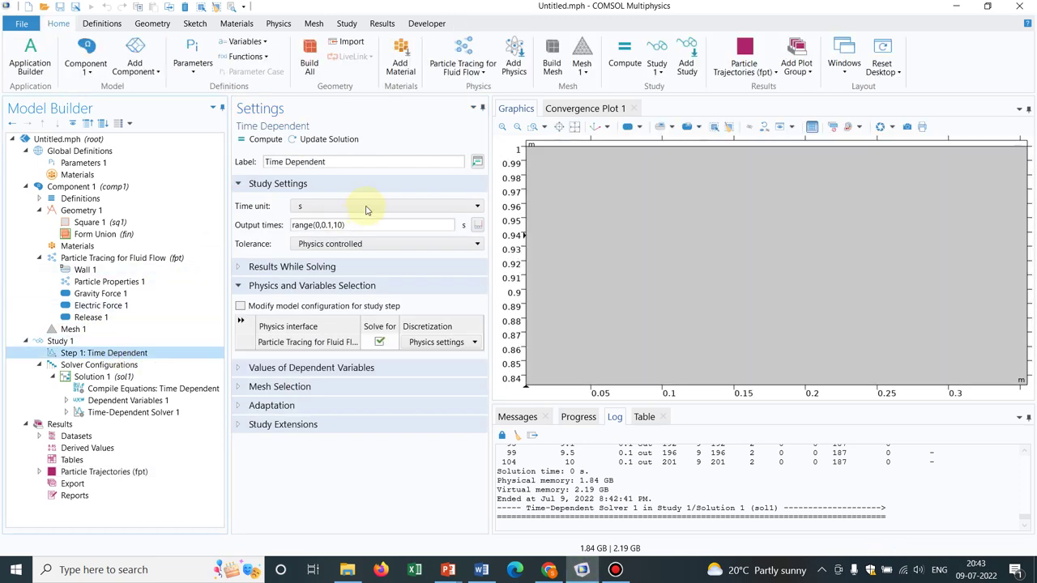
# Add a Parametric Sweep to Study 1 and open Global Definitions > Parameters 1
pyautogui.rightClick(63, 342)
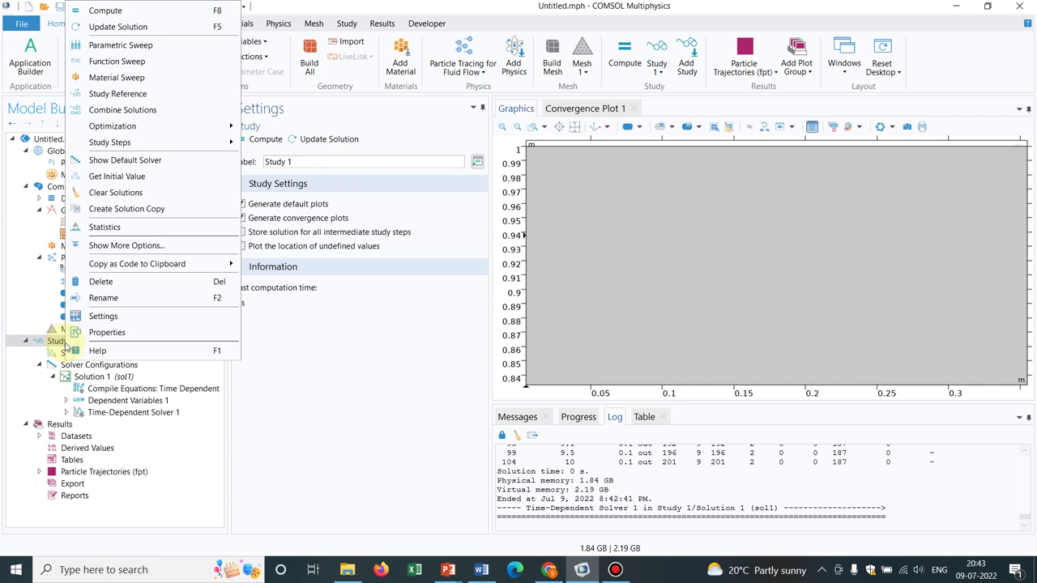
pyautogui.click(182, 48)
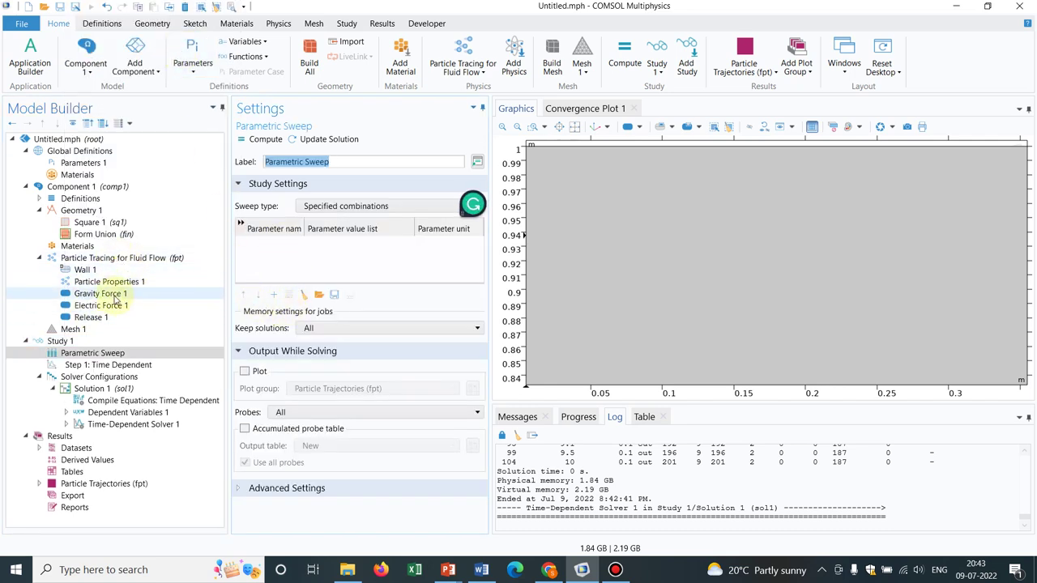
pyautogui.click(93, 163)
# Define global parameter Ey with expression 10[V/m]
pyautogui.click(243, 210)
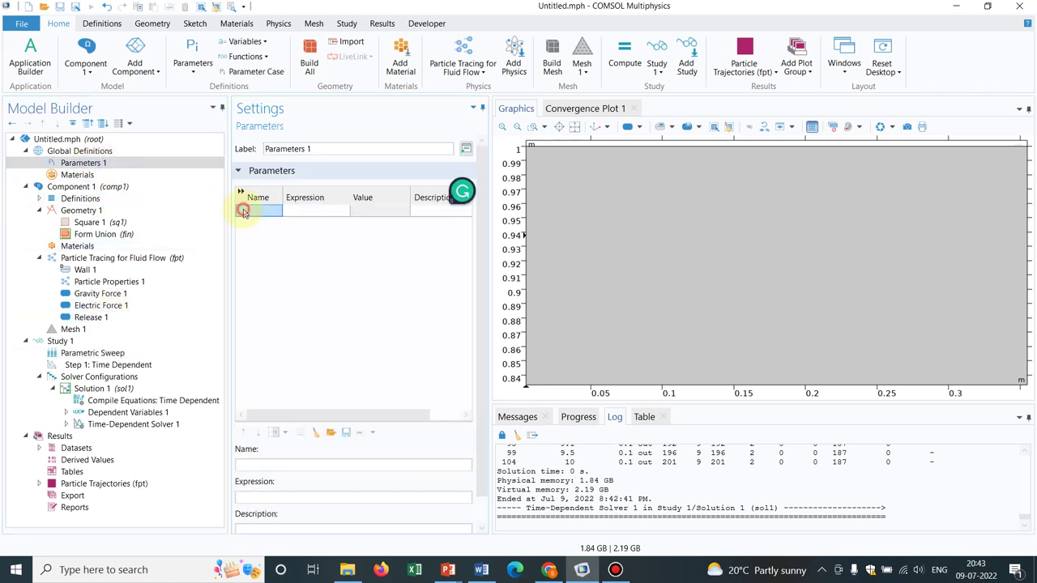
pyautogui.write('charge')
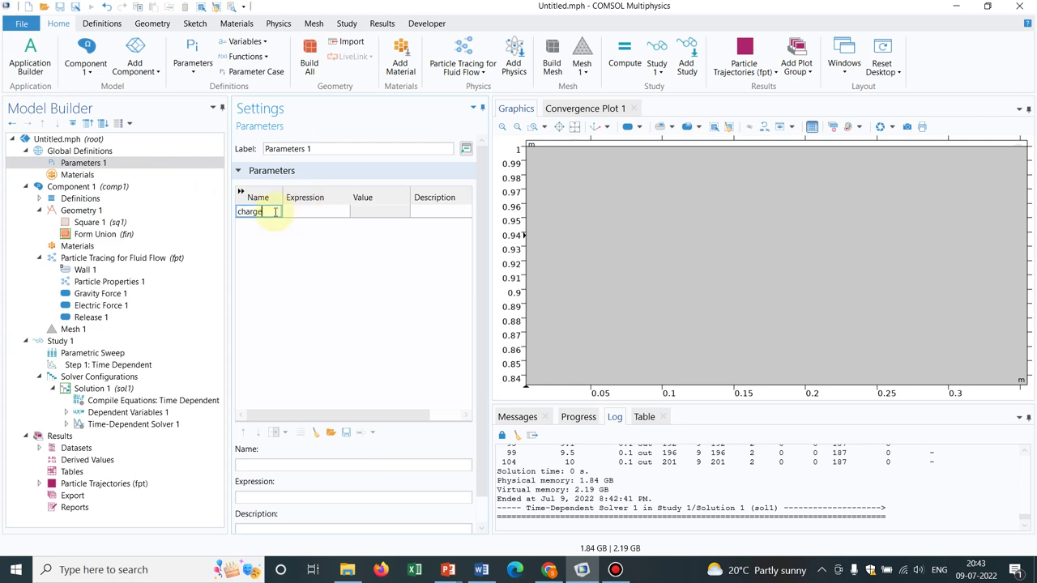
pyautogui.press('BackSpace')
pyautogui.press('BackSpace')
pyautogui.press('BackSpace')
pyautogui.press('BackSpace')
pyautogui.press('BackSpace')
pyautogui.press('BackSpace')
pyautogui.write('Ey')
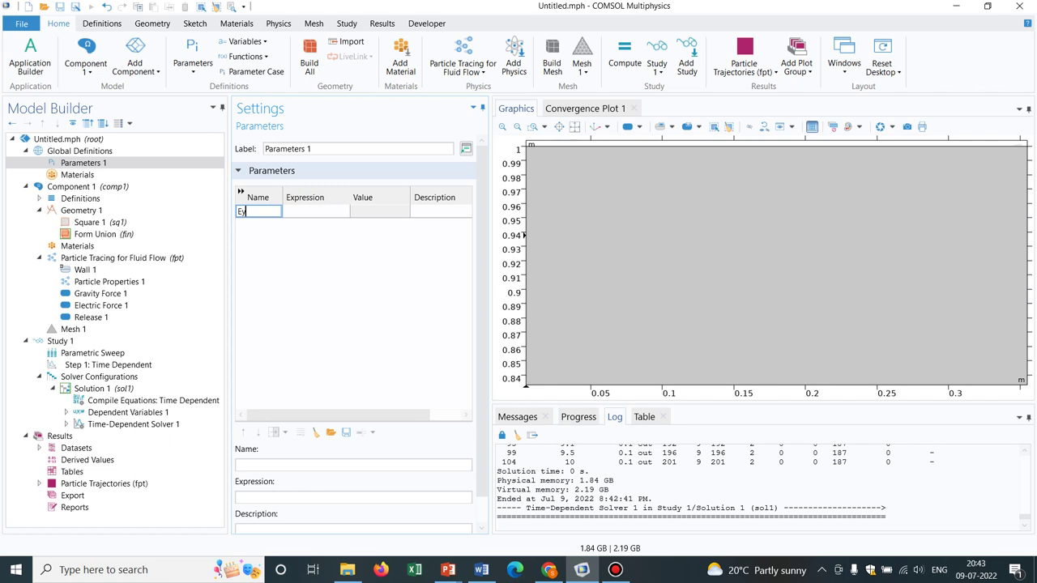
pyautogui.click(317, 211)
pyautogui.write('10[V/m')
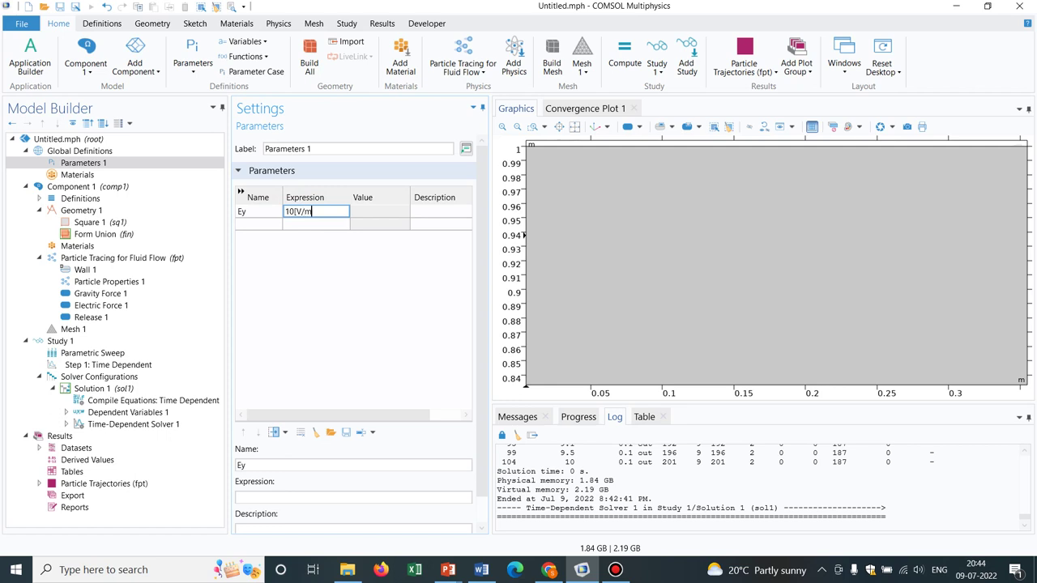
pyautogui.press('Return')
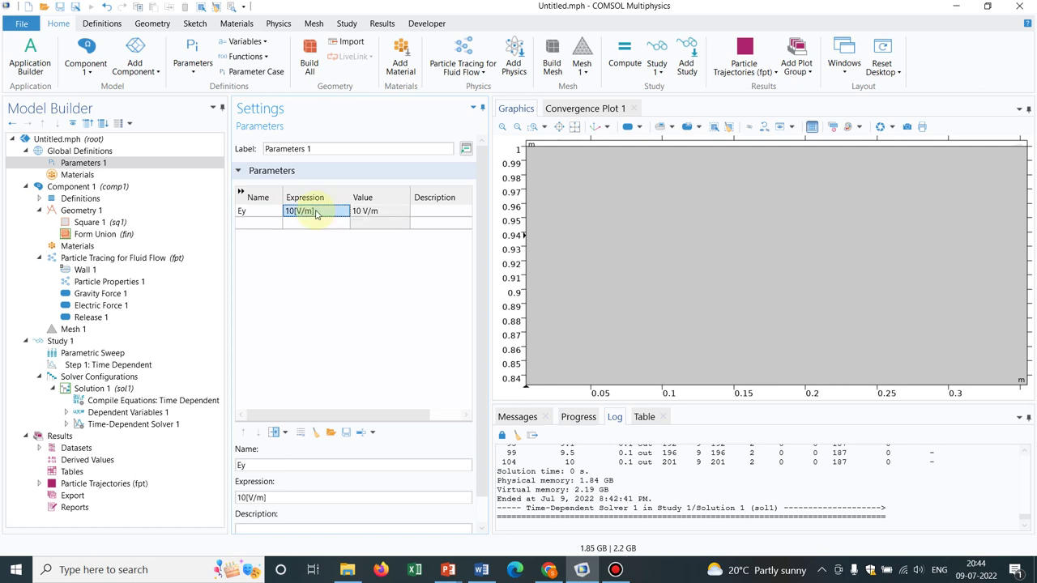
# Replace Electric Force 1's y field component 1000 with Ey
pyautogui.click(124, 305)
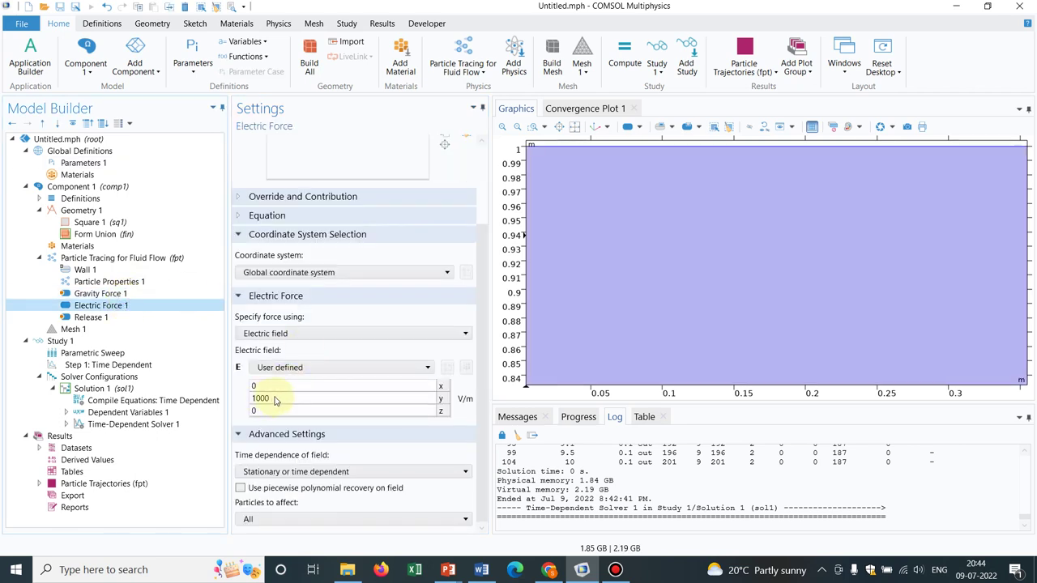
pyautogui.doubleClick(274, 398)
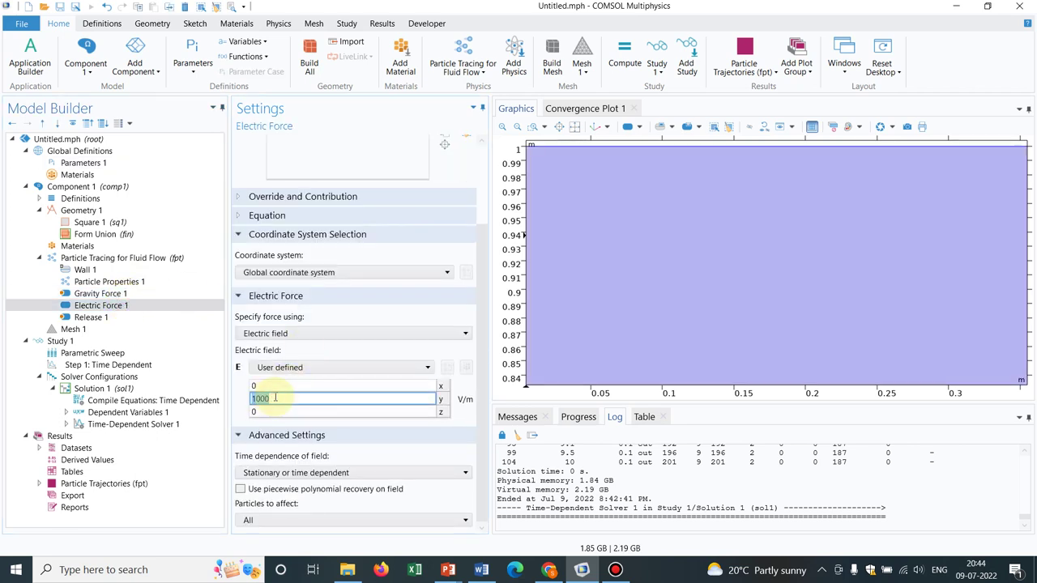
pyautogui.write('Ey')
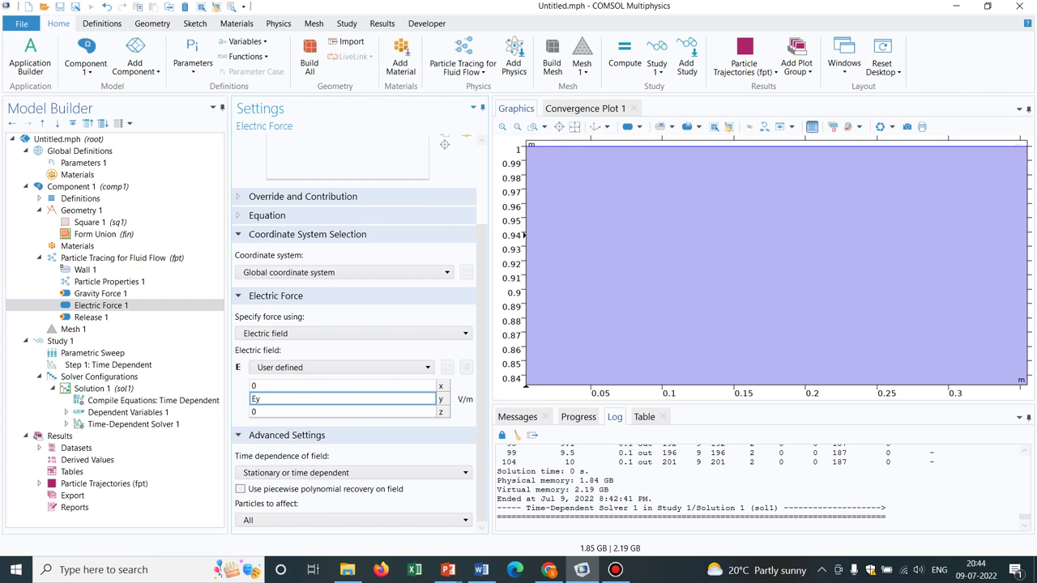
pyautogui.doubleClick(274, 400)
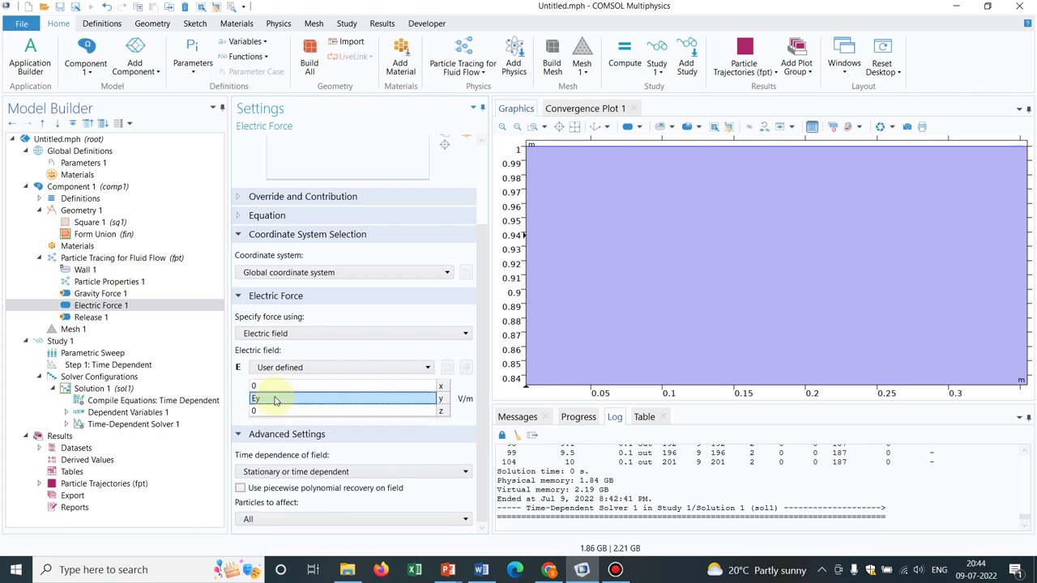
pyautogui.click(133, 355)
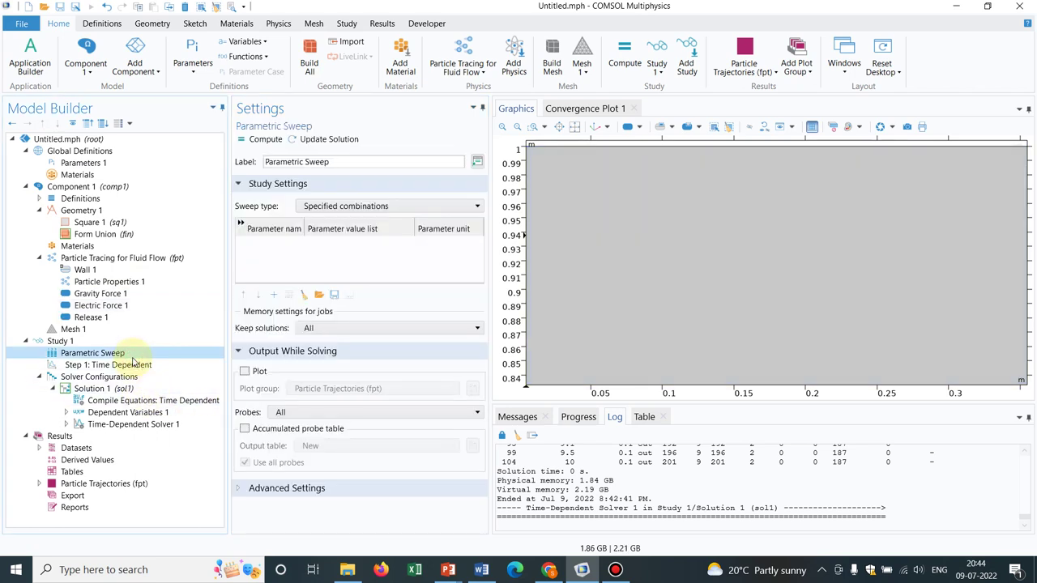
# Sweep Ey over 0.1, 1, 10, 100 V/m and compute the study
pyautogui.click(273, 294)
pyautogui.click(288, 248)
pyautogui.click(289, 246)
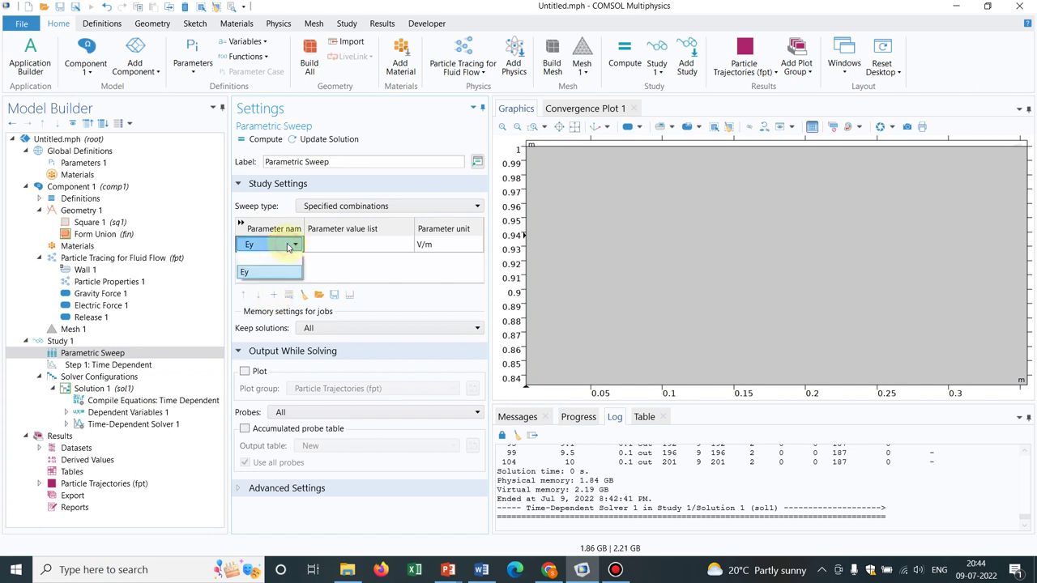
pyautogui.click(272, 271)
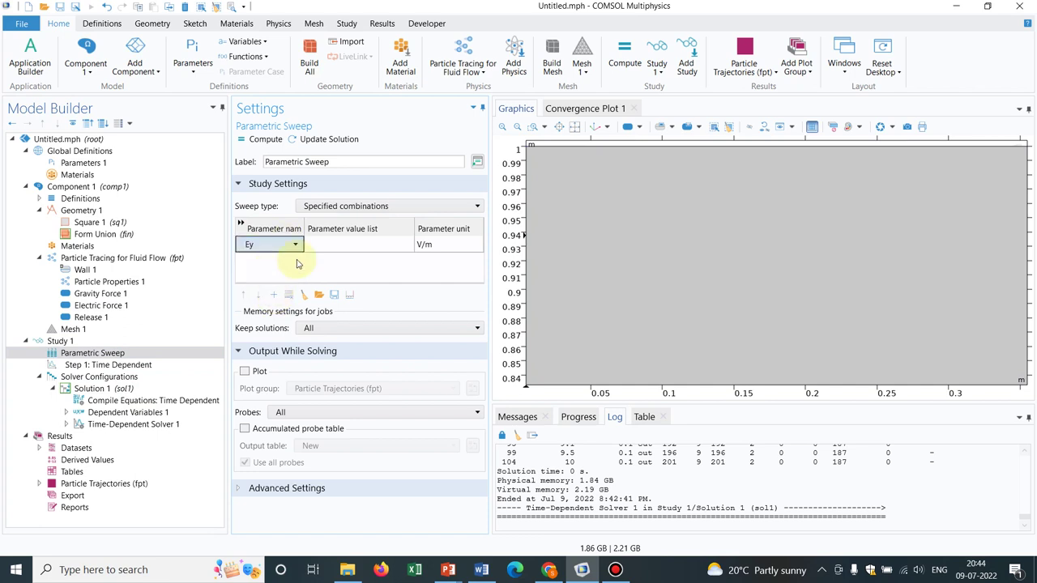
pyautogui.click(365, 245)
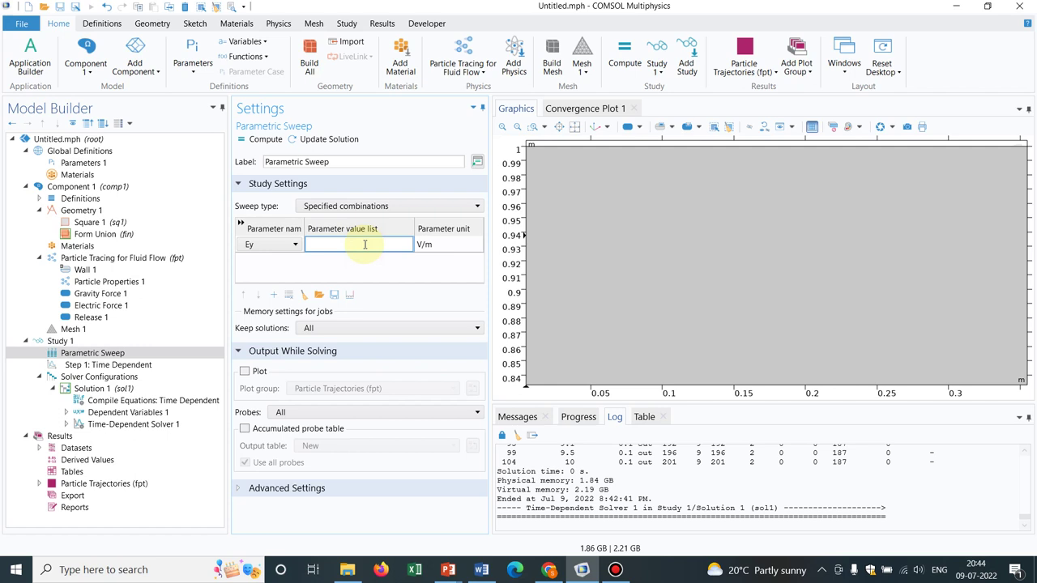
pyautogui.write('1')
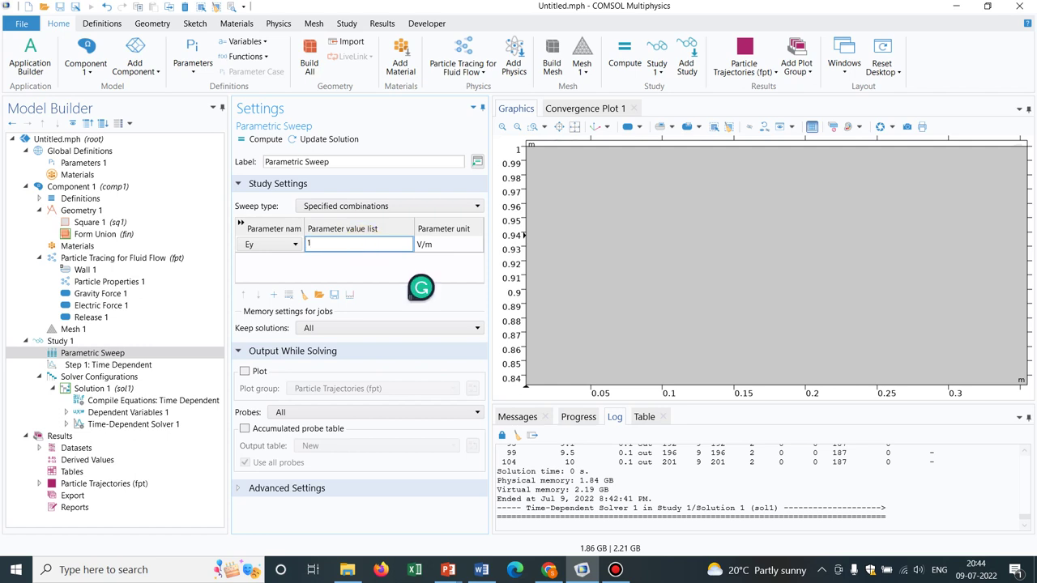
pyautogui.write('0.1,1,10,100')
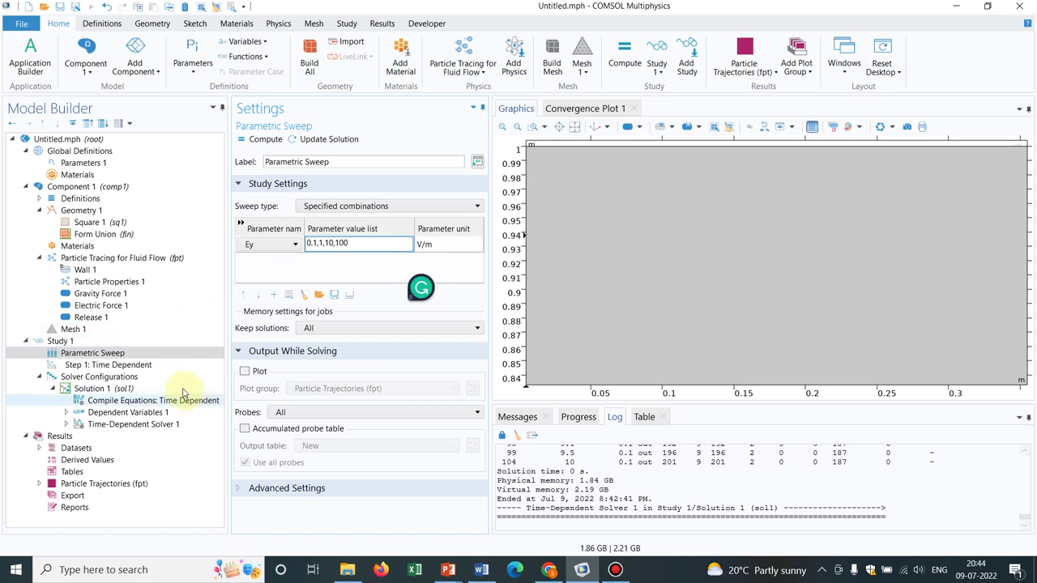
pyautogui.click(256, 140)
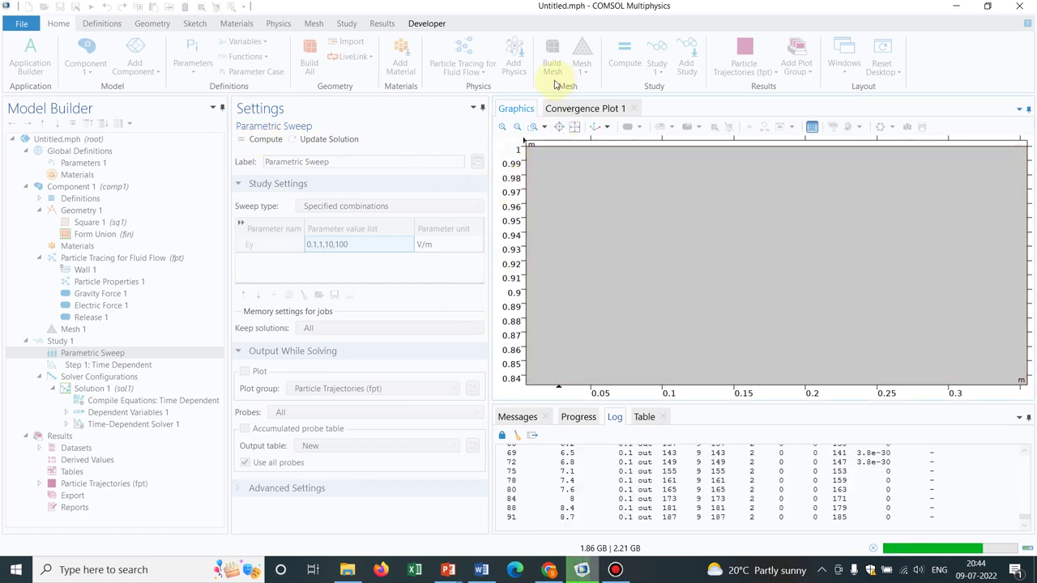
pyautogui.click(575, 128)
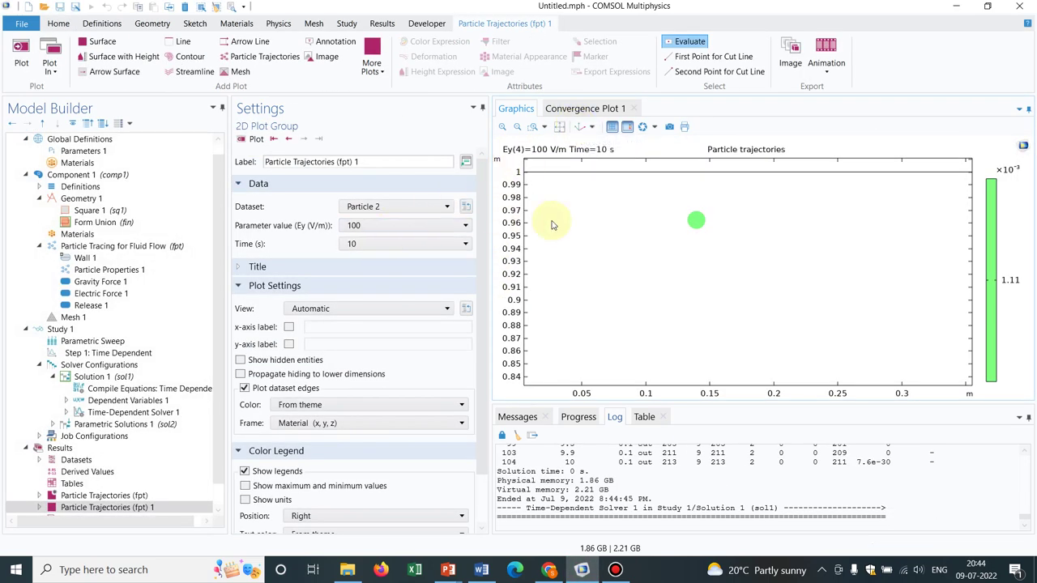
# Zoom near the particle and animate the Ey = 100 V/m trajectory from 0 s
pyautogui.click(559, 128)
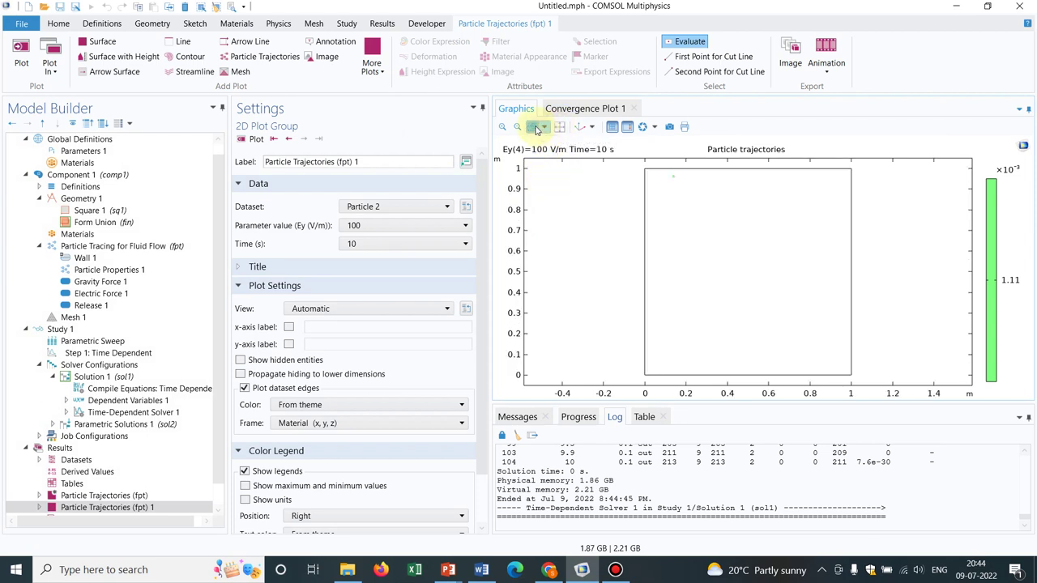
pyautogui.click(537, 127)
pyautogui.moveTo(661, 161); pyautogui.dragTo(691, 194)
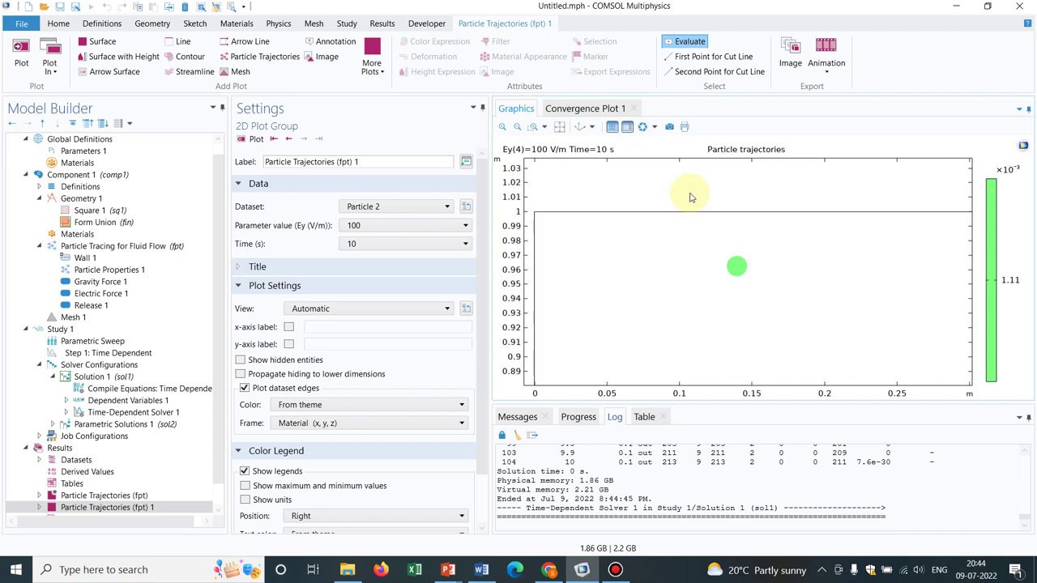
pyautogui.click(410, 240)
pyautogui.moveTo(465, 422); pyautogui.dragTo(394, 250)
pyautogui.click(371, 259)
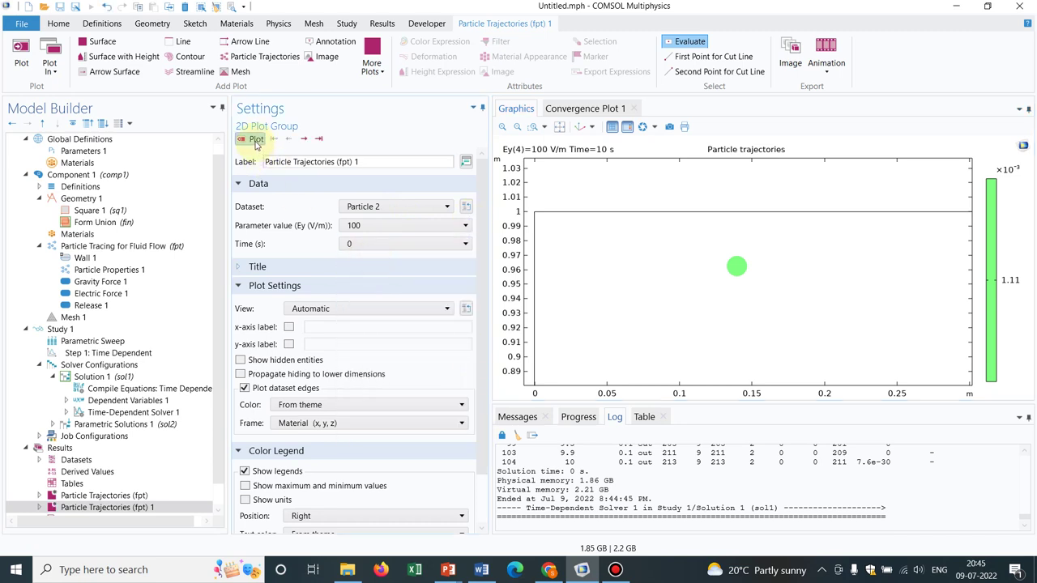
pyautogui.click(255, 140)
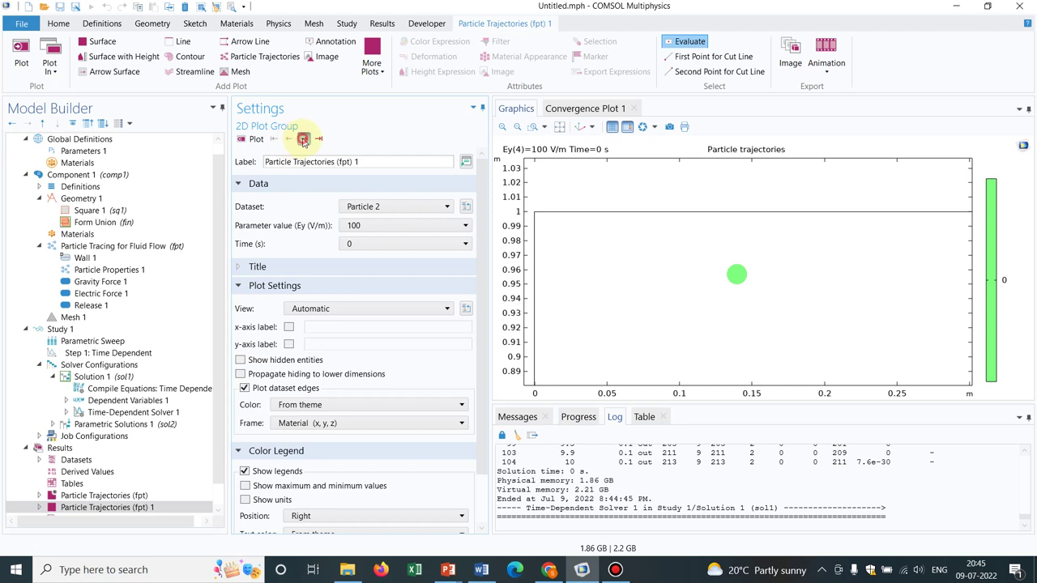
pyautogui.click(303, 139)
# Zoom closely on the particle and step the plot forward to 9.8 s
pyautogui.click(537, 126)
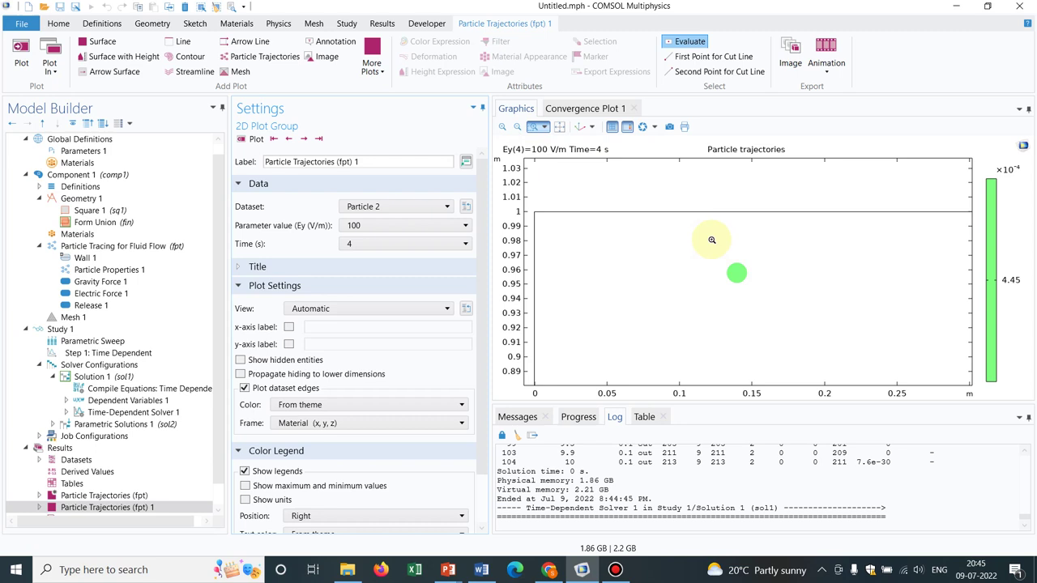
pyautogui.moveTo(710, 239); pyautogui.dragTo(762, 319)
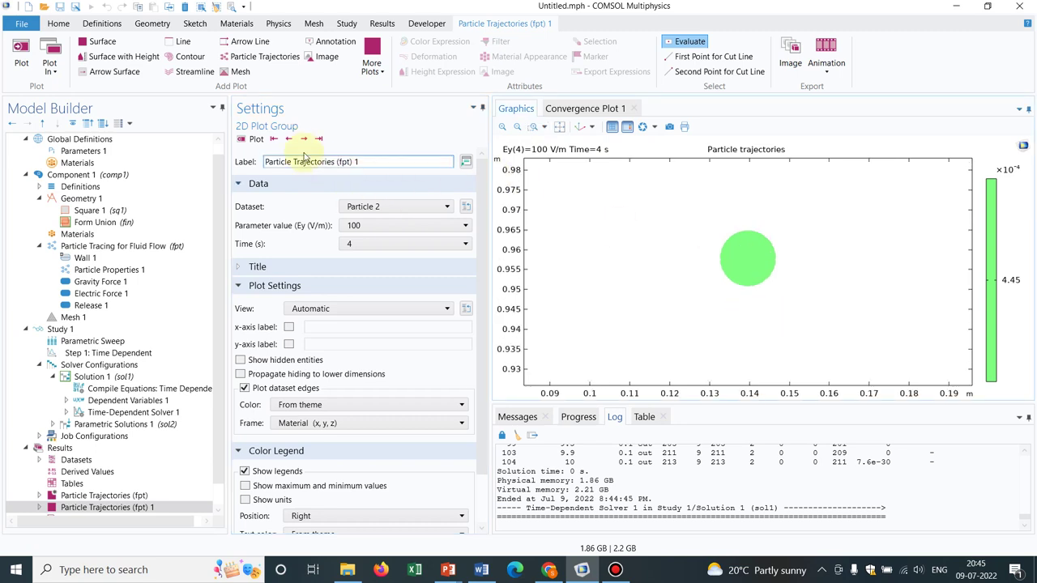
pyautogui.click(304, 140)
pyautogui.click(304, 139)
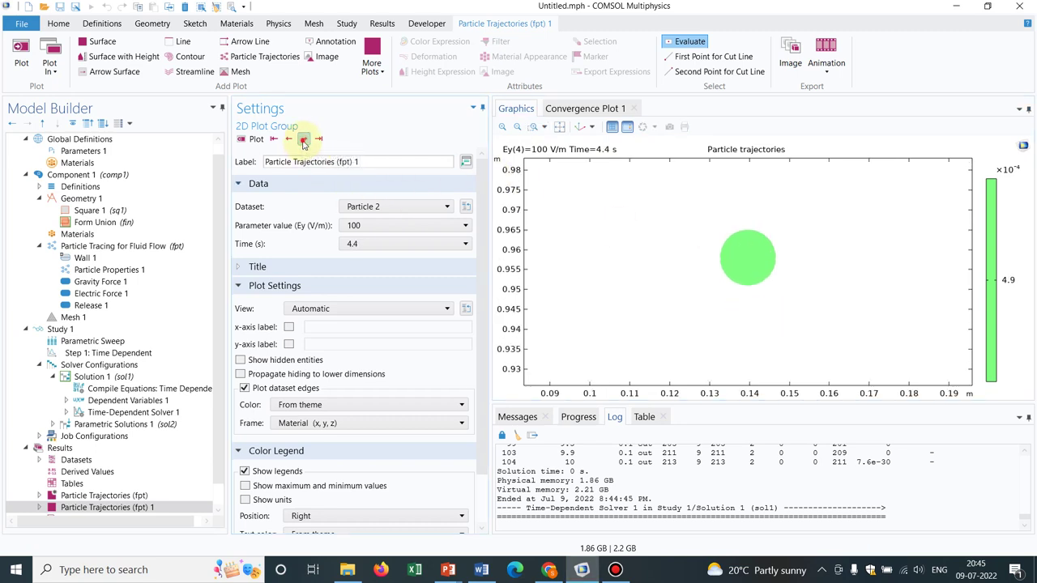
pyautogui.click(303, 139)
pyautogui.click(304, 139)
pyautogui.click(304, 139)
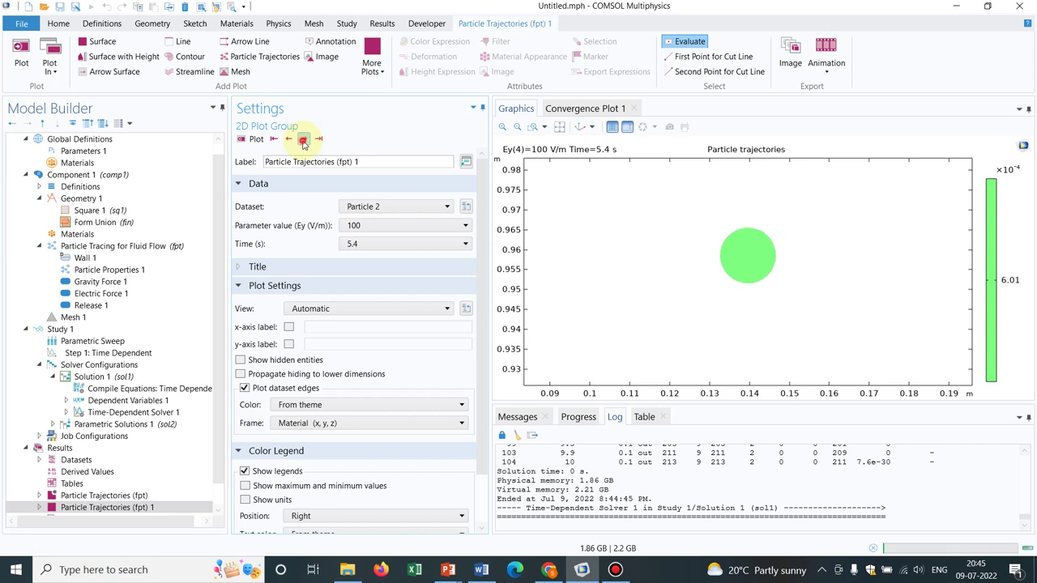
pyautogui.click(304, 140)
pyautogui.click(304, 139)
pyautogui.click(304, 139)
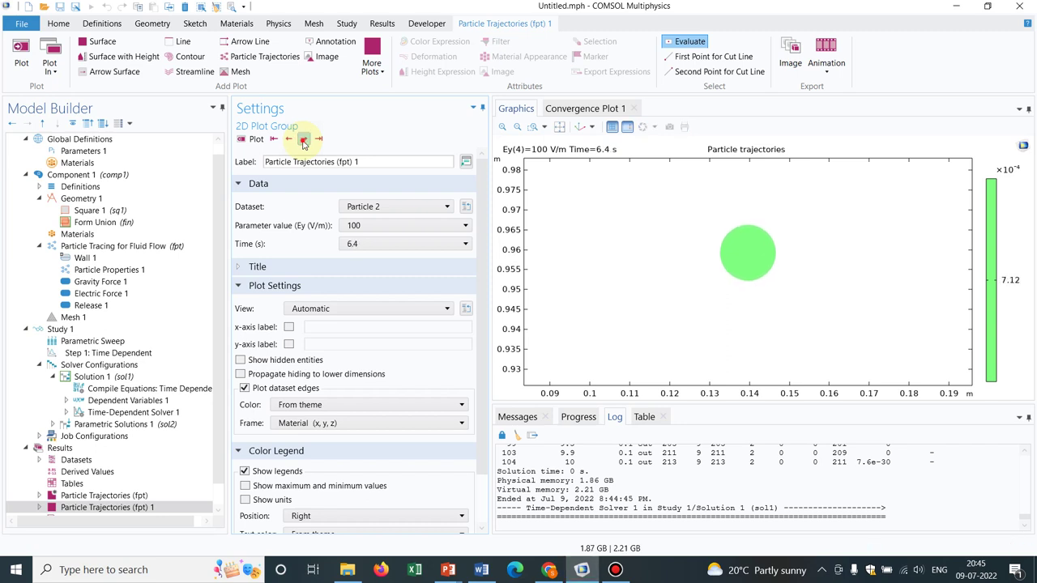
pyautogui.click(304, 139)
pyautogui.click(304, 139)
pyautogui.click(304, 139)
pyautogui.click(304, 139)
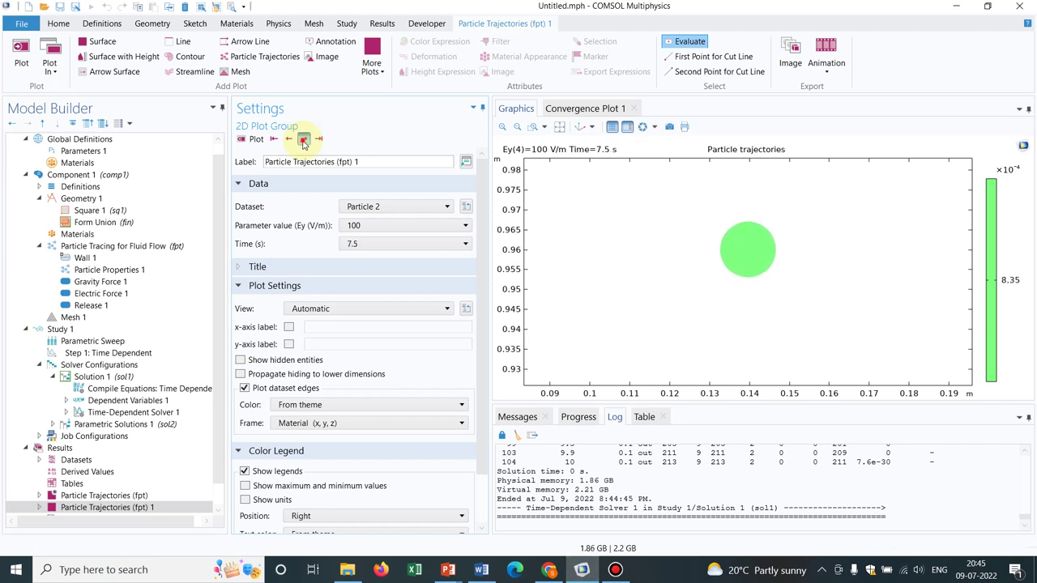
pyautogui.click(304, 140)
pyautogui.click(304, 139)
pyautogui.click(304, 140)
pyautogui.click(304, 139)
pyautogui.click(303, 139)
pyautogui.click(304, 140)
pyautogui.click(304, 139)
pyautogui.click(304, 140)
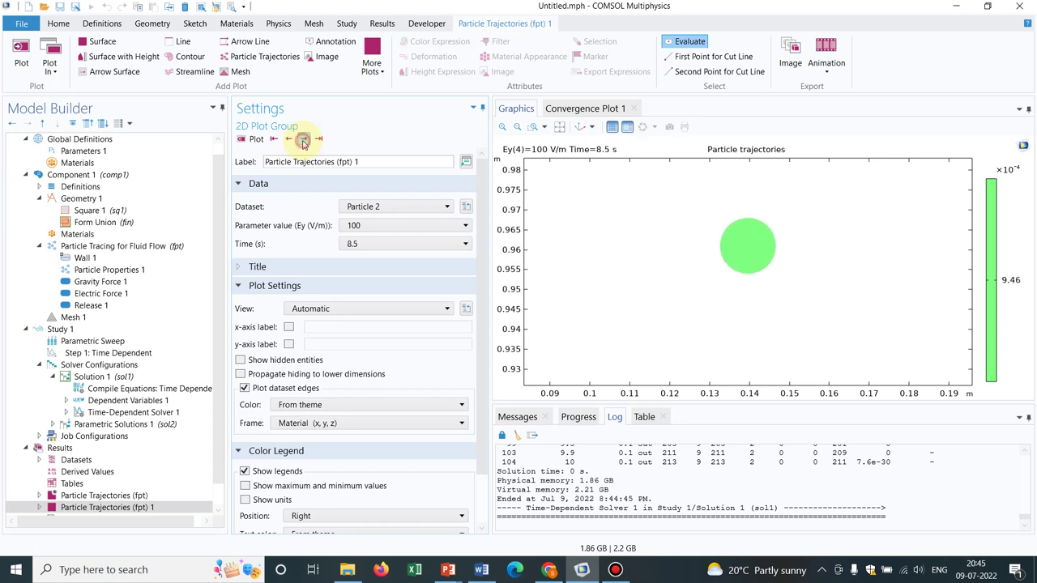
pyautogui.click(303, 140)
pyautogui.click(304, 139)
pyautogui.click(304, 140)
pyautogui.click(304, 140)
pyautogui.click(304, 139)
pyautogui.click(304, 139)
pyautogui.click(303, 140)
pyautogui.click(304, 139)
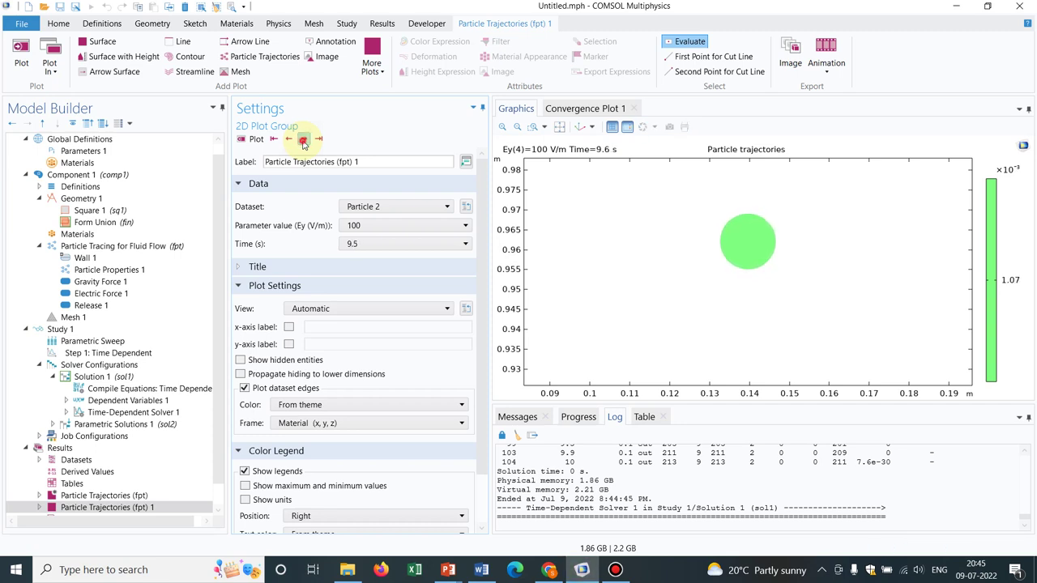
pyautogui.click(303, 140)
pyautogui.click(374, 225)
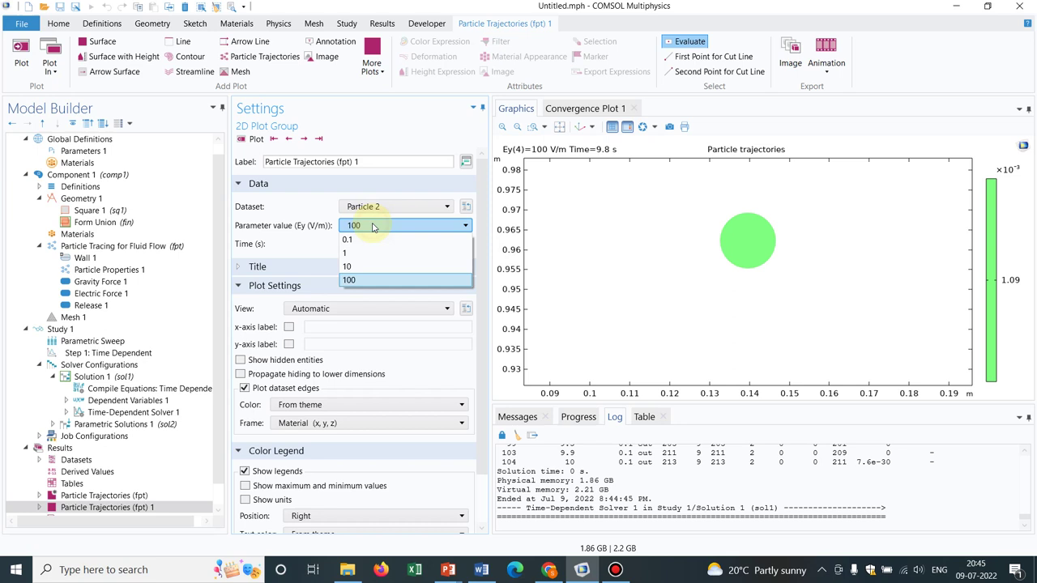
# Plot the particle trajectory for the Ey = 0.1 V/m solution
pyautogui.click(365, 284)
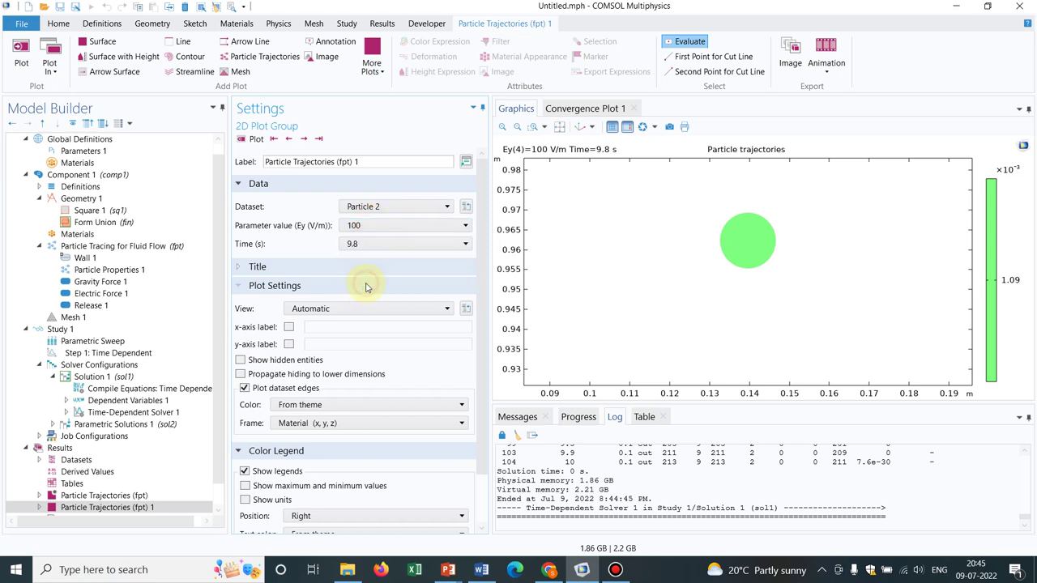
pyautogui.click(364, 232)
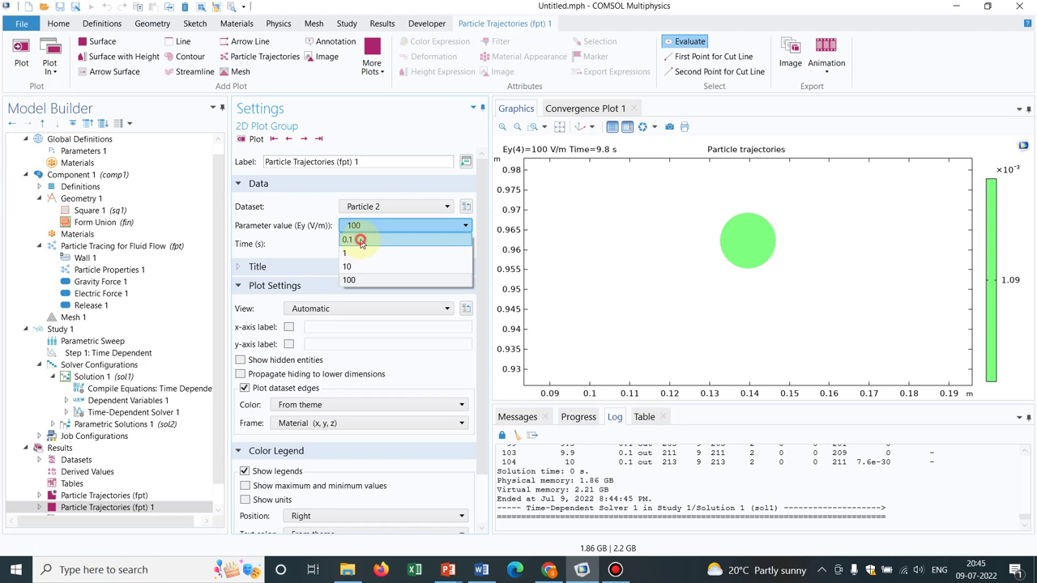
pyautogui.click(361, 241)
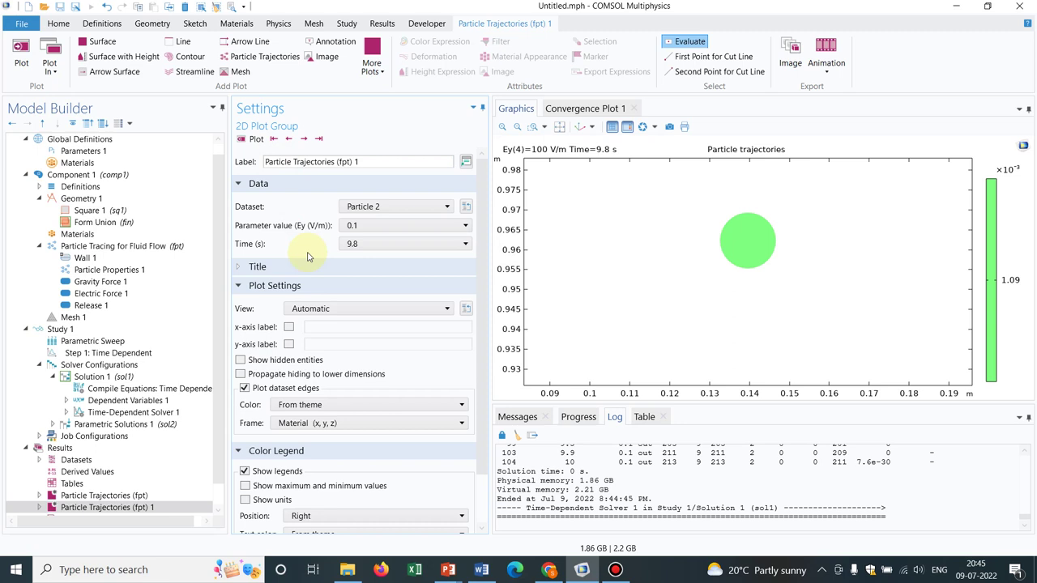
pyautogui.click(253, 140)
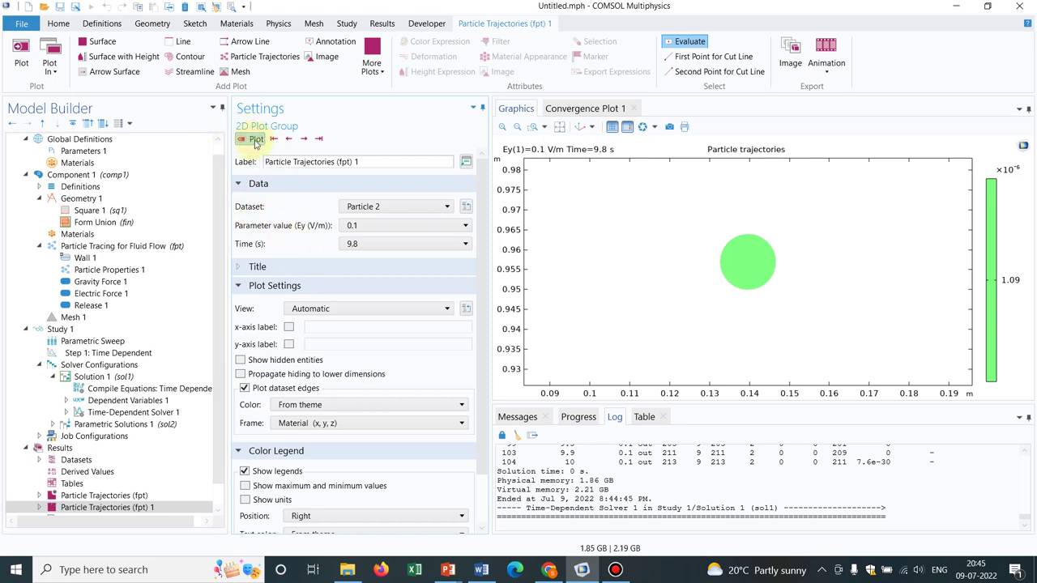
# Replay the Ey = 0.1 V/m trajectory from 0 s, pausing at 9.4 s
pyautogui.click(384, 248)
pyautogui.moveTo(469, 418); pyautogui.dragTo(466, 229)
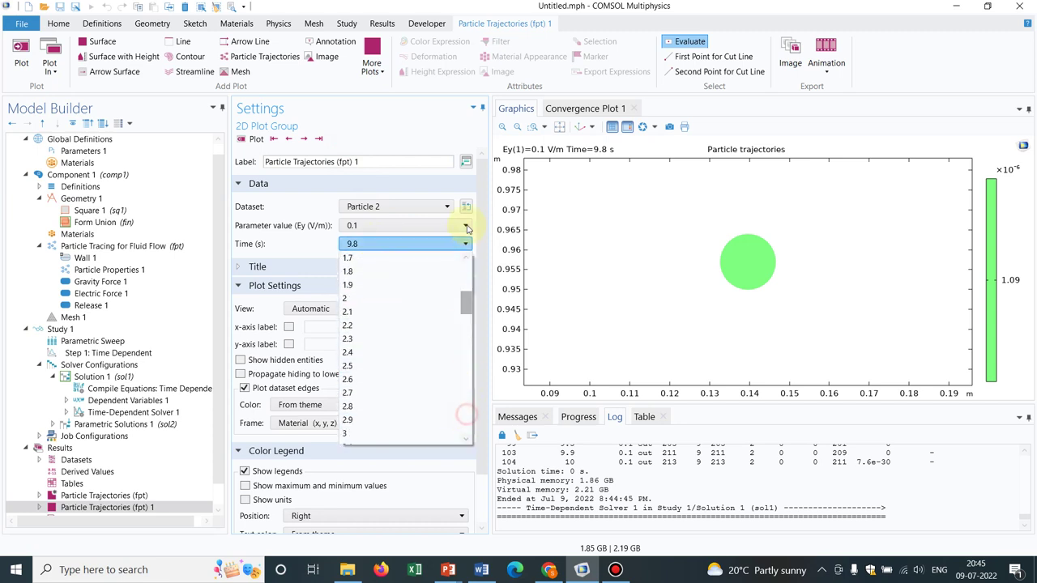
pyautogui.click(370, 257)
pyautogui.click(256, 140)
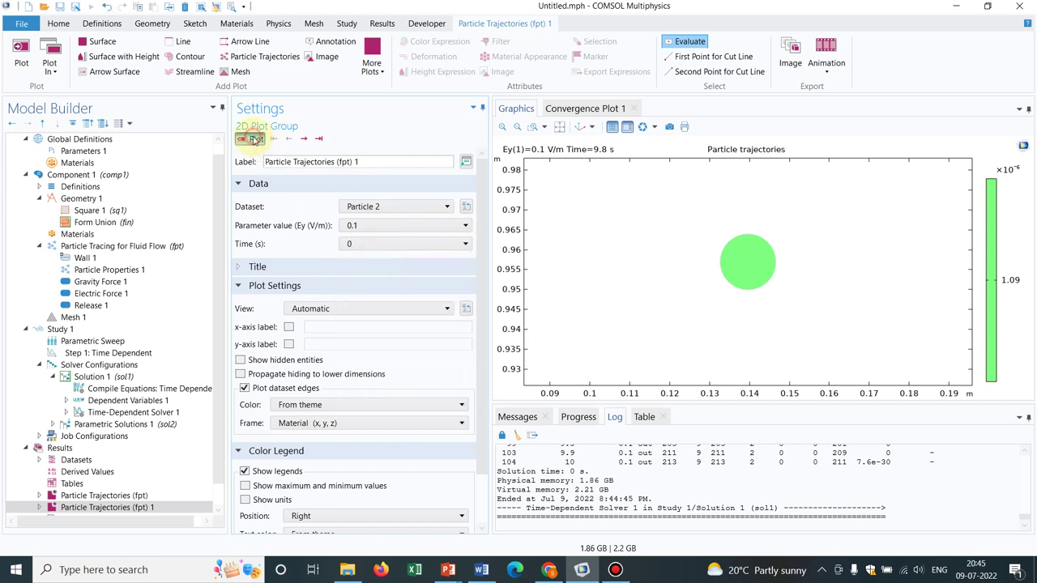
pyautogui.click(307, 140)
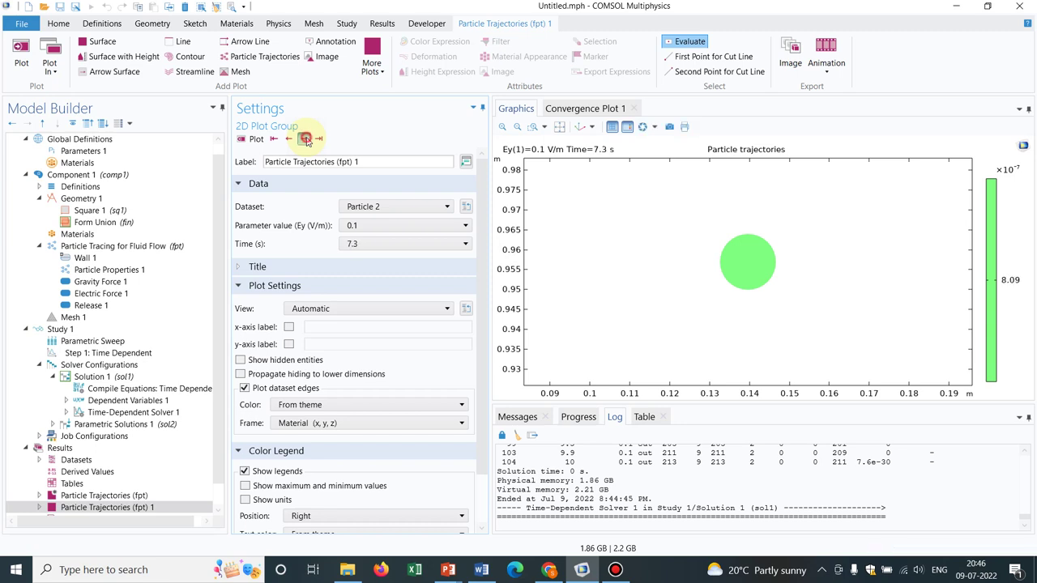
pyautogui.click(305, 140)
# Stop the running animation and redraw the trajectory plot for Ey = 10 V/m
pyautogui.click(306, 140)
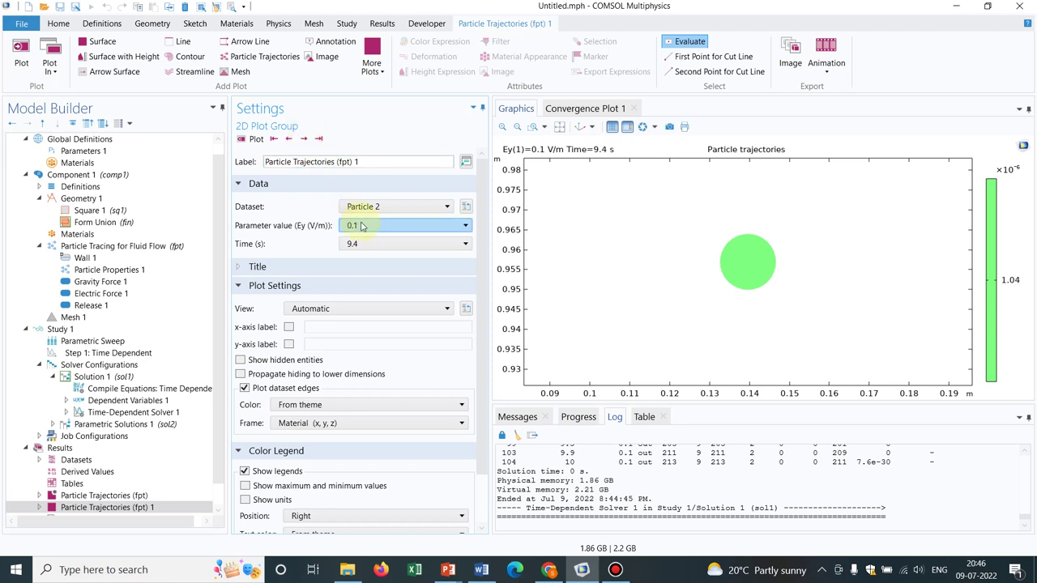
pyautogui.click(362, 226)
pyautogui.click(362, 266)
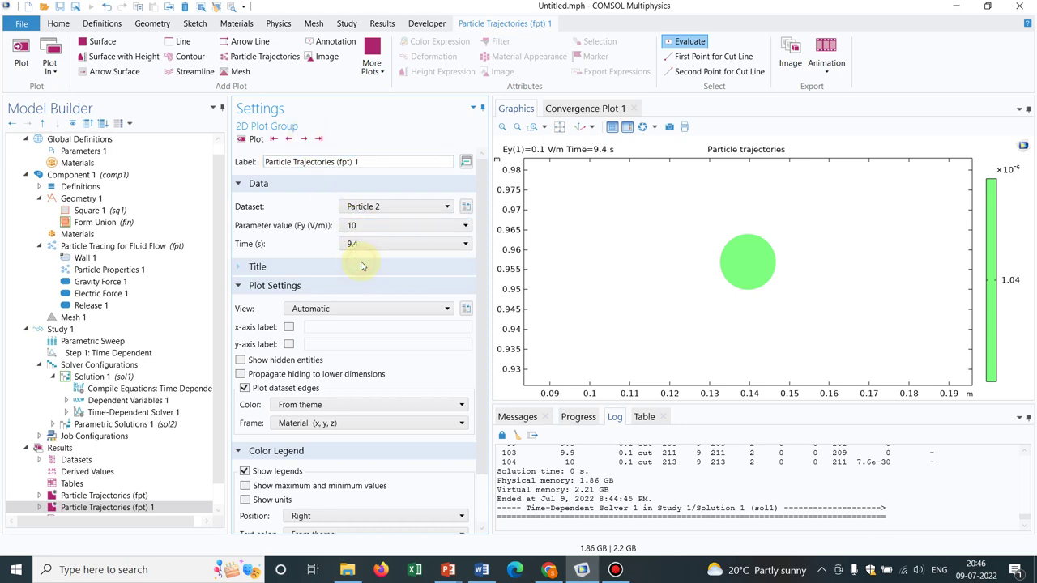
pyautogui.click(249, 138)
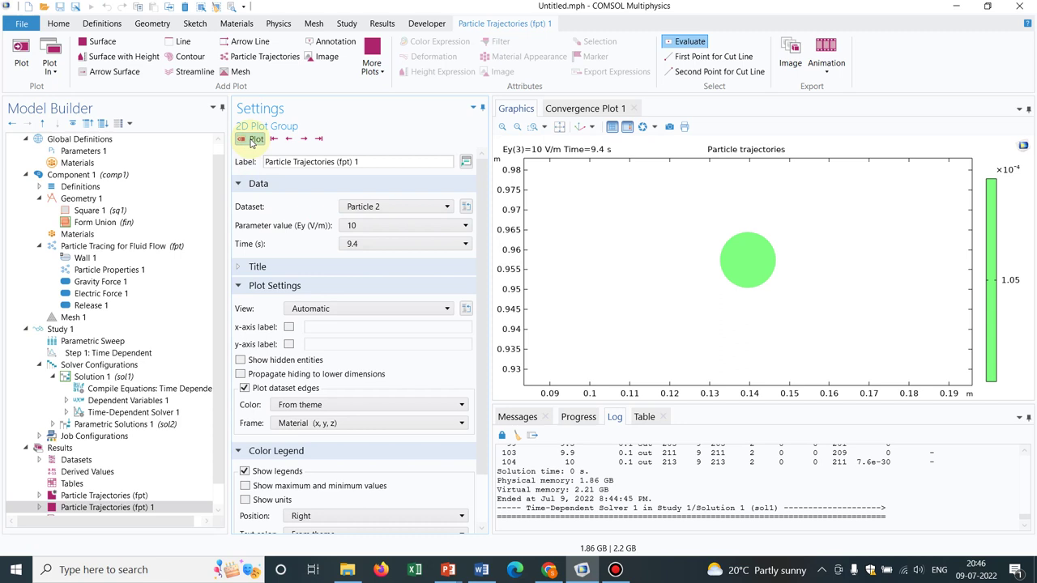
# Plot the Ey = 10 V/m trajectories at 0 s and advance three time steps
pyautogui.click(396, 244)
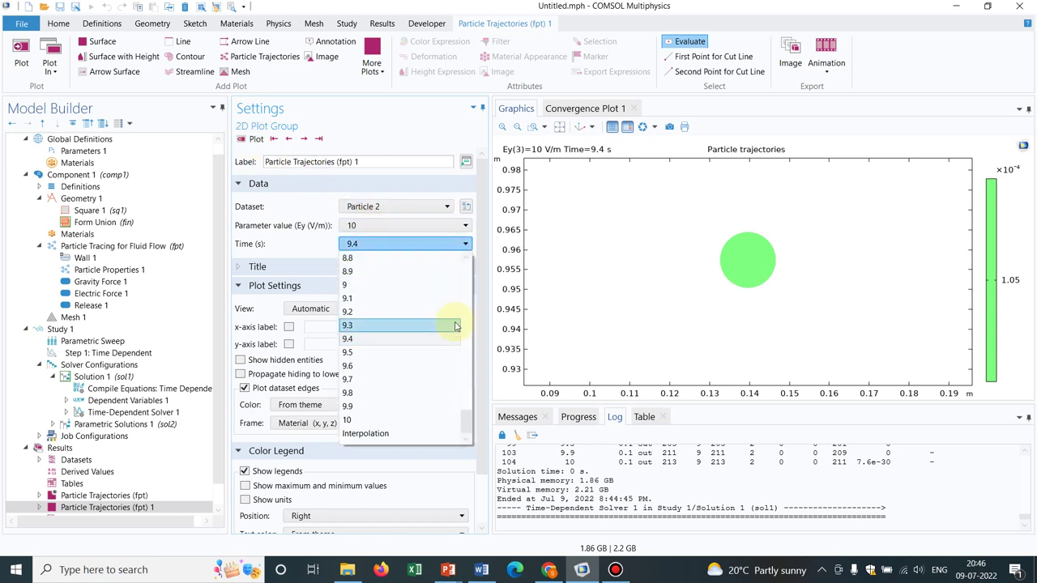
pyautogui.moveTo(467, 422); pyautogui.dragTo(468, 113)
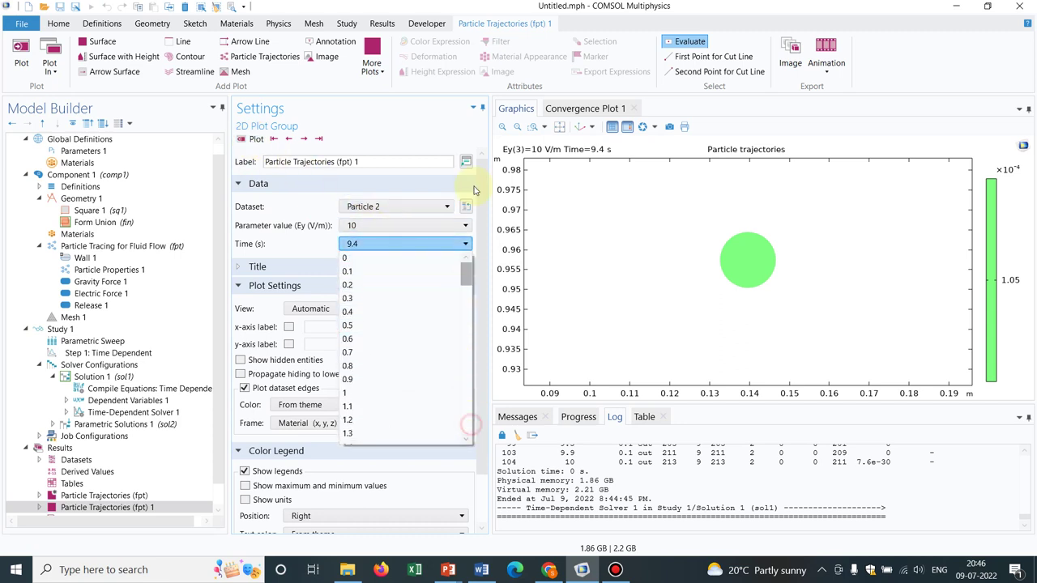
pyautogui.click(375, 259)
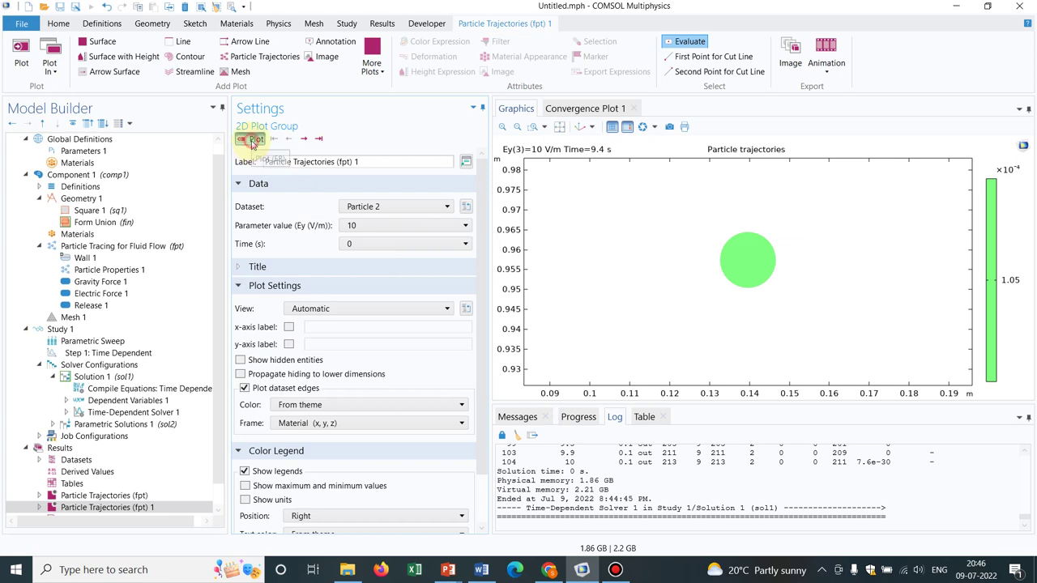
pyautogui.click(251, 140)
pyautogui.click(304, 139)
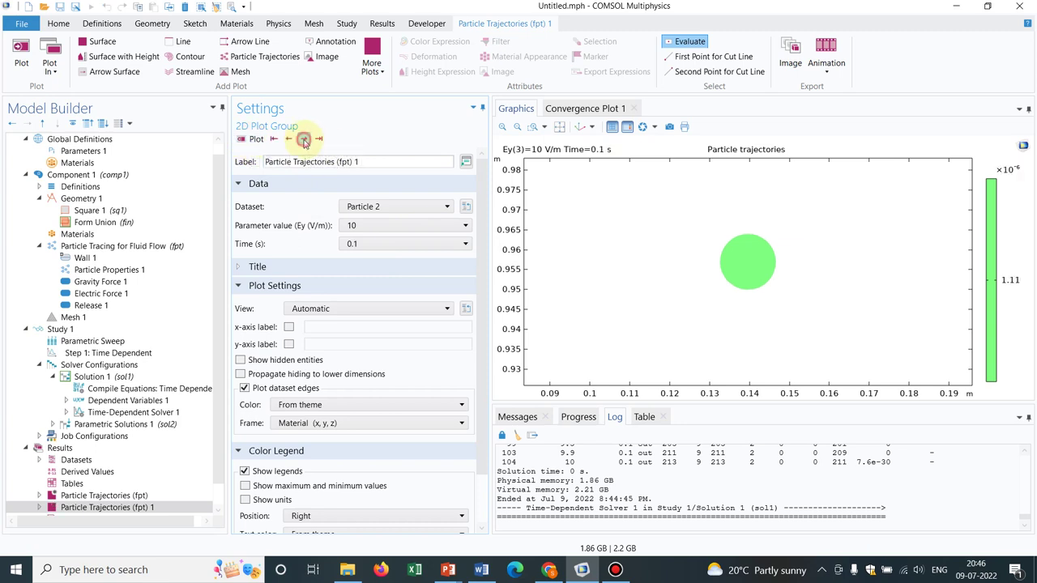
pyautogui.click(304, 139)
pyautogui.click(304, 140)
pyautogui.click(304, 140)
pyautogui.click(303, 140)
# Redraw the Ey = 10 V/m trajectory plot at time 4.5 s
pyautogui.click(400, 246)
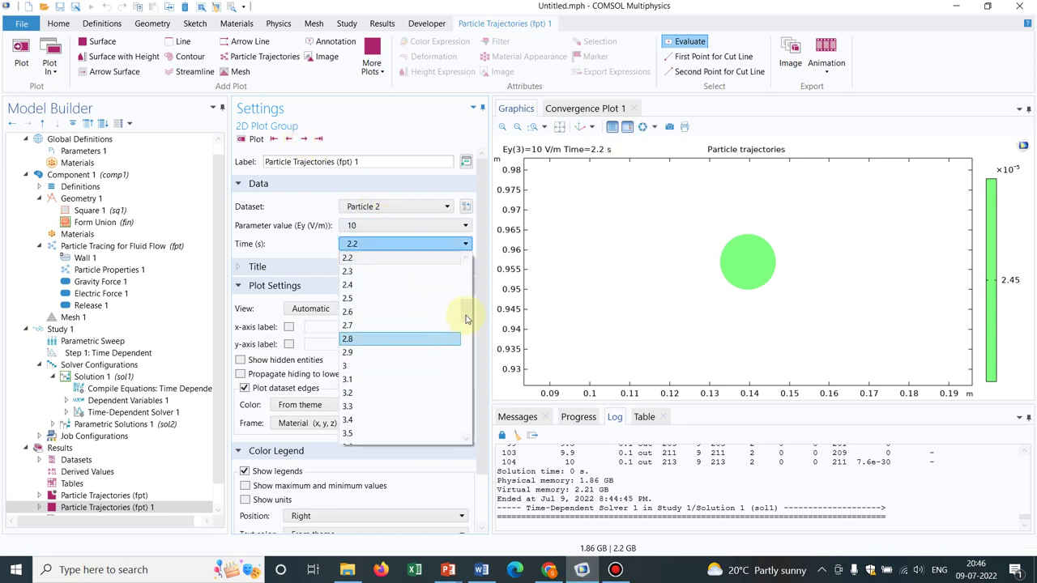
pyautogui.moveTo(464, 314); pyautogui.dragTo(466, 353)
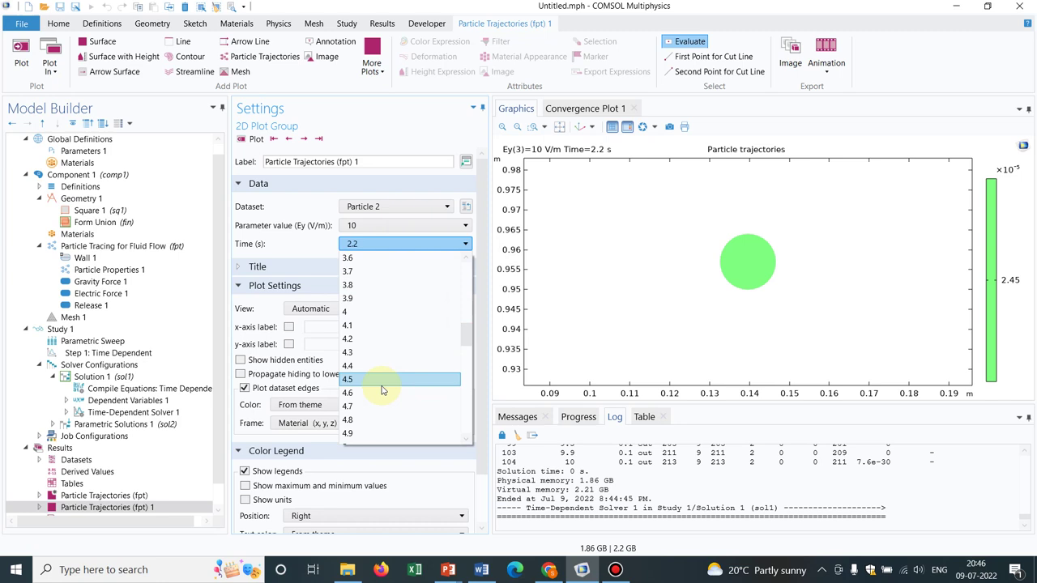
pyautogui.click(381, 380)
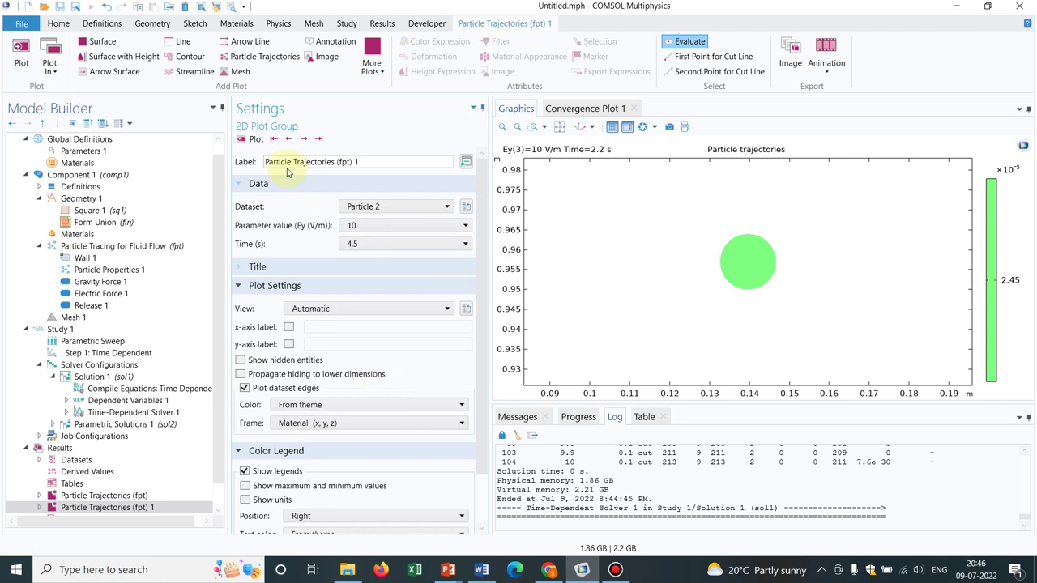
pyautogui.click(258, 139)
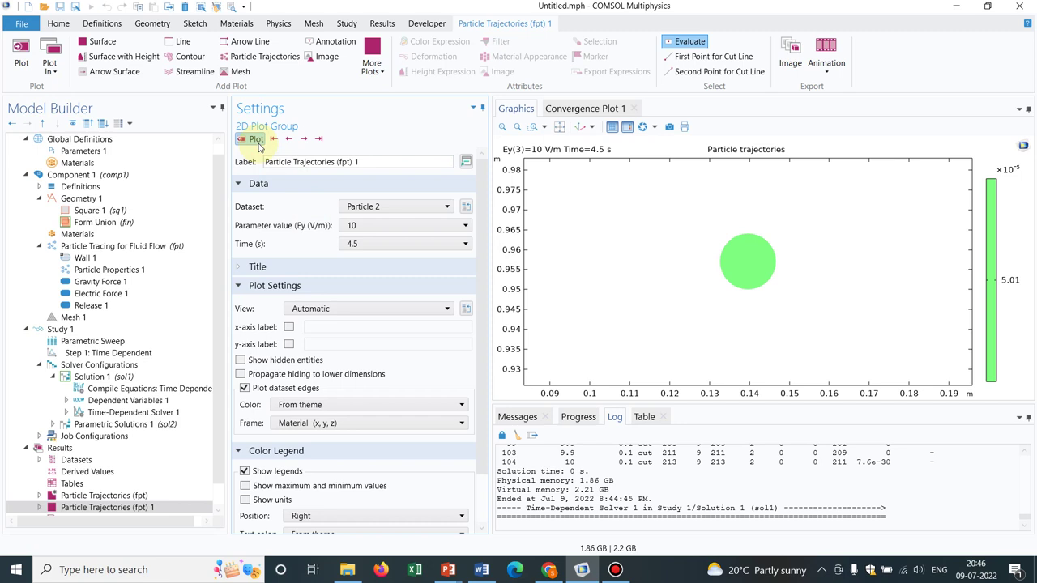
pyautogui.click(167, 341)
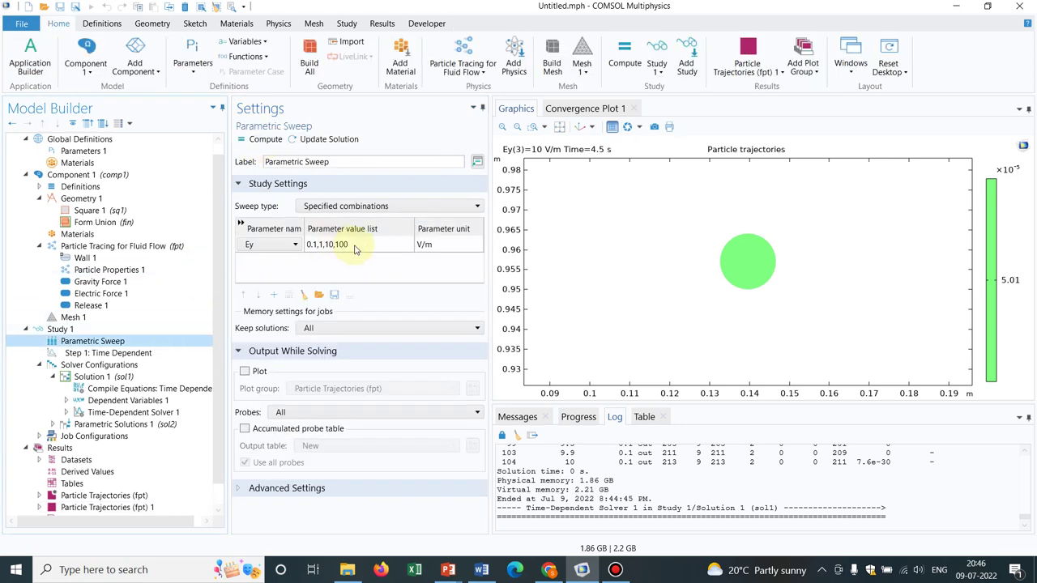
# Enter 1e3,1e5,1e7 as the Parametric Sweep's Ey value list and re-solve the study
pyautogui.doubleClick(354, 247)
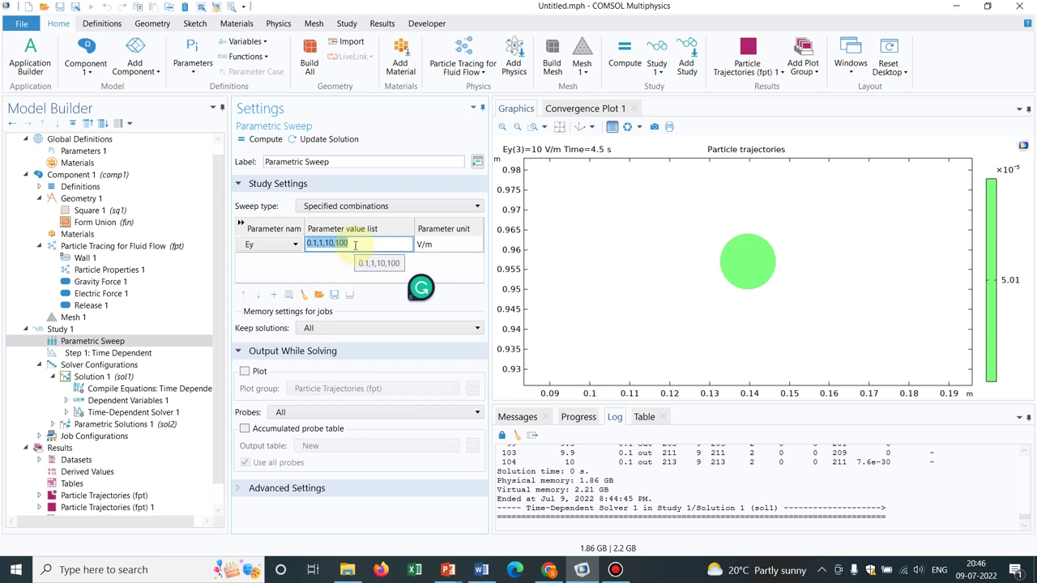
pyautogui.write('1e3,1e5,1e7')
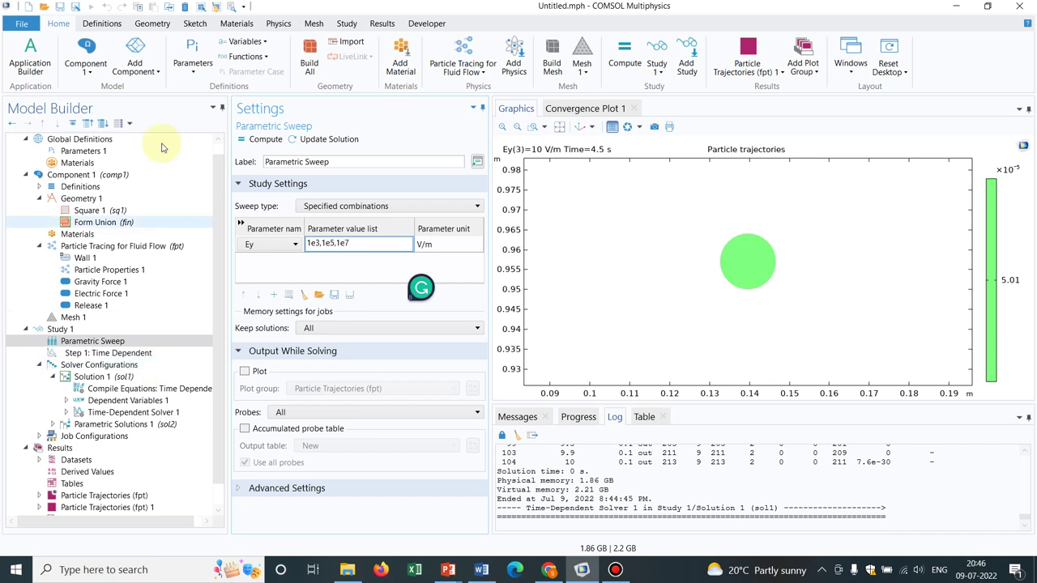
pyautogui.click(270, 140)
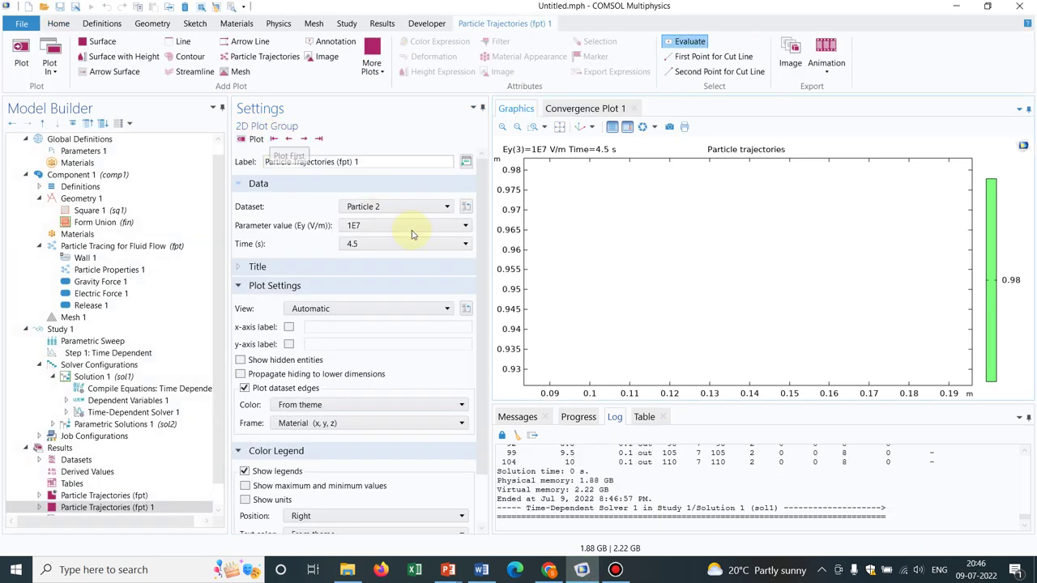
# Fit the square domain in view and select the Ey = 1000 V/m solution
pyautogui.click(560, 127)
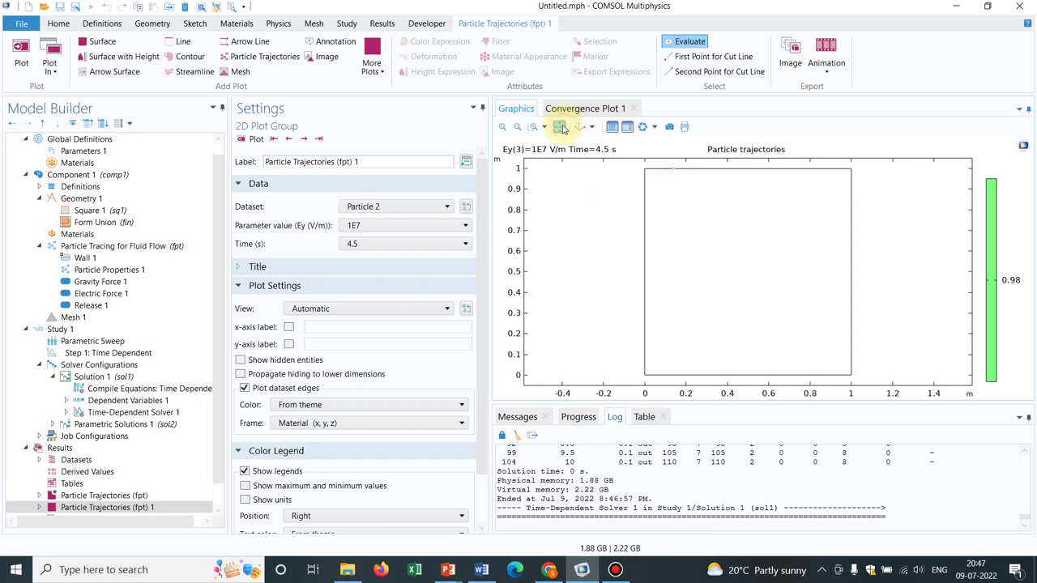
pyautogui.click(438, 226)
pyautogui.click(397, 247)
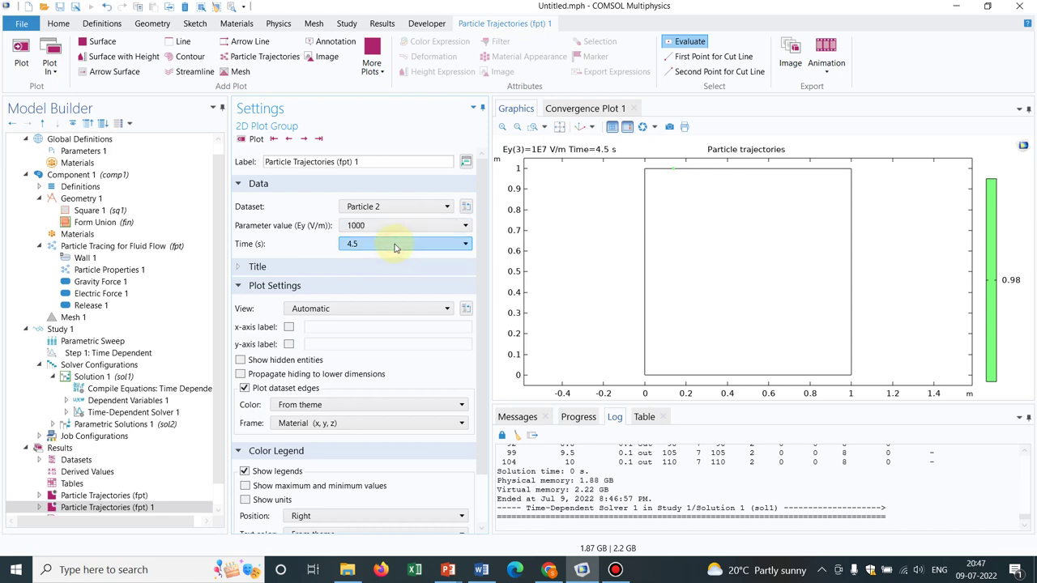
pyautogui.click(429, 244)
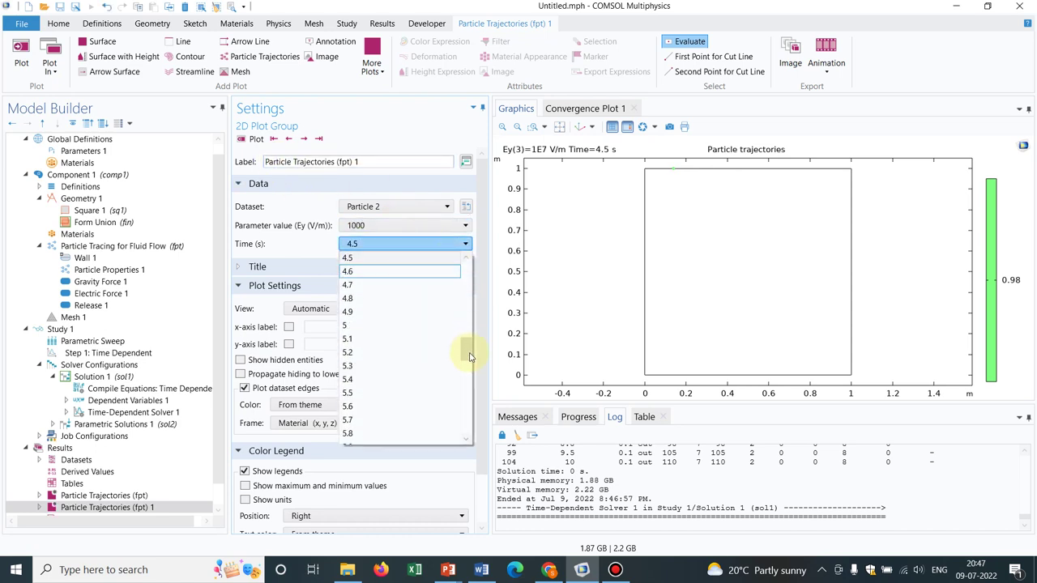
pyautogui.moveTo(464, 348); pyautogui.dragTo(467, 266)
pyautogui.click(393, 248)
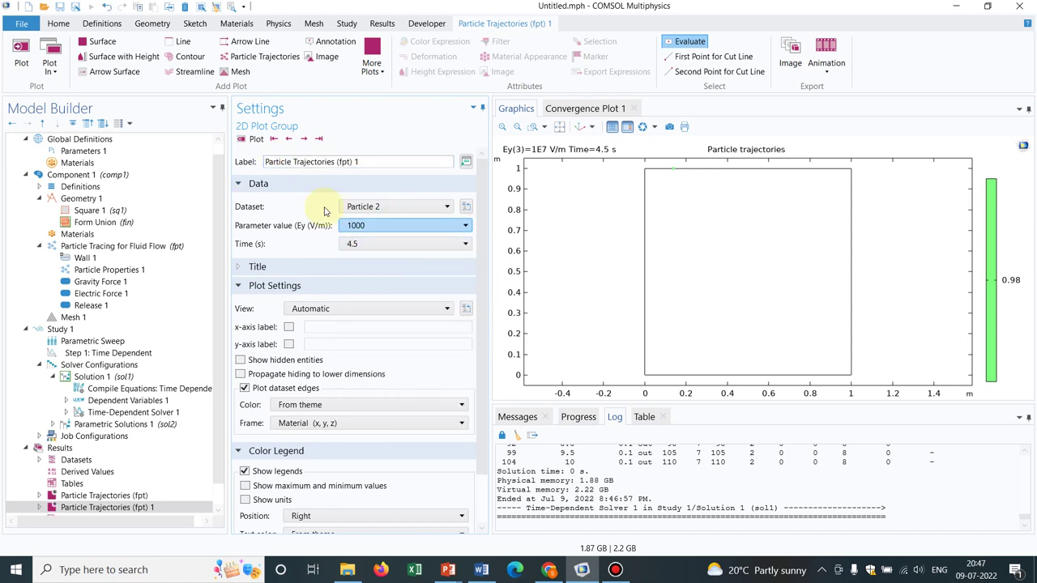
# Plot the Ey = 1E5 V/m trajectory at time 0 s
pyautogui.click(411, 251)
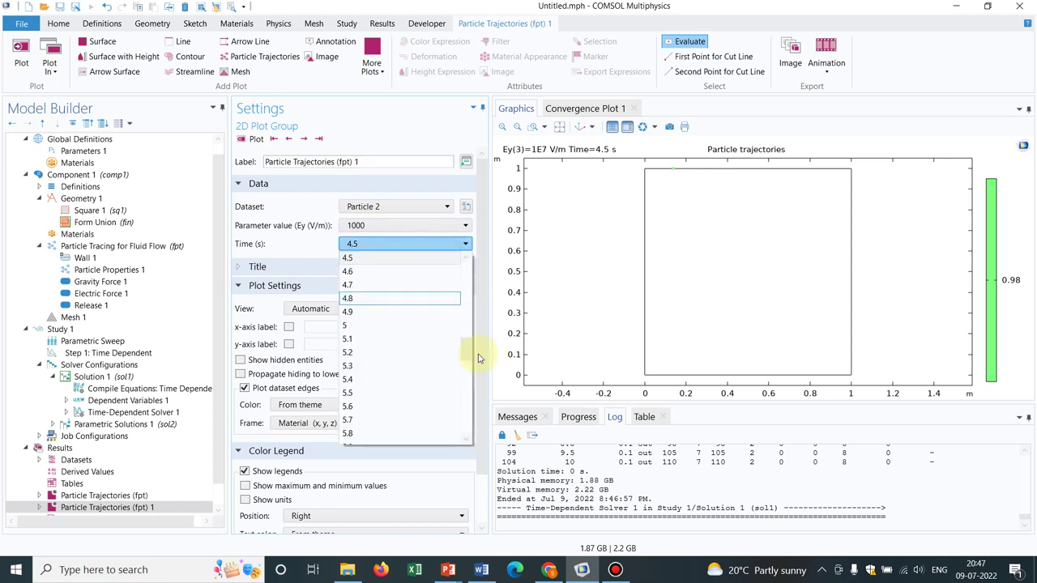
pyautogui.moveTo(470, 352); pyautogui.dragTo(467, 265)
pyautogui.click(409, 258)
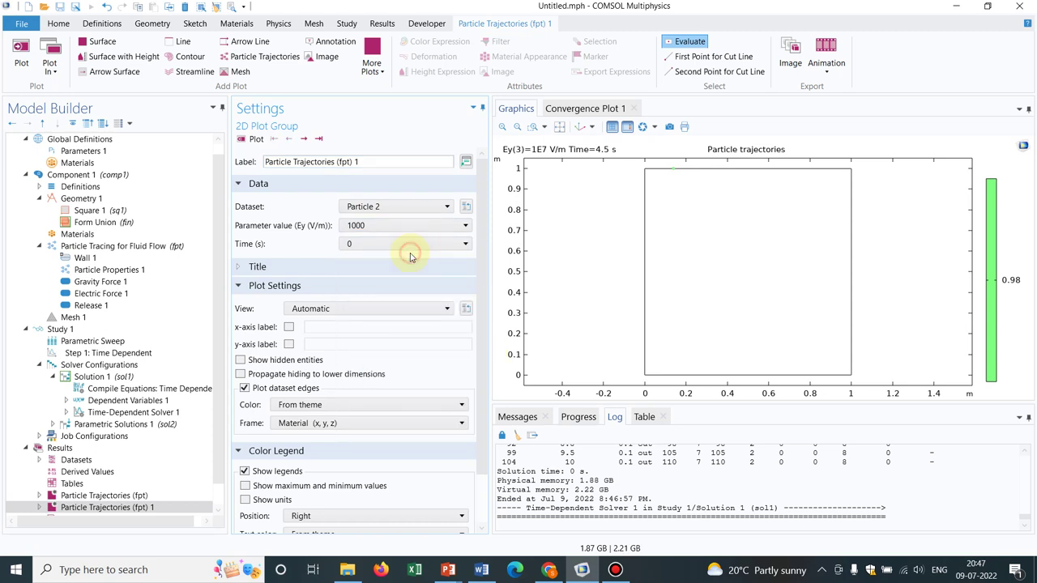
pyautogui.click(425, 226)
pyautogui.click(370, 252)
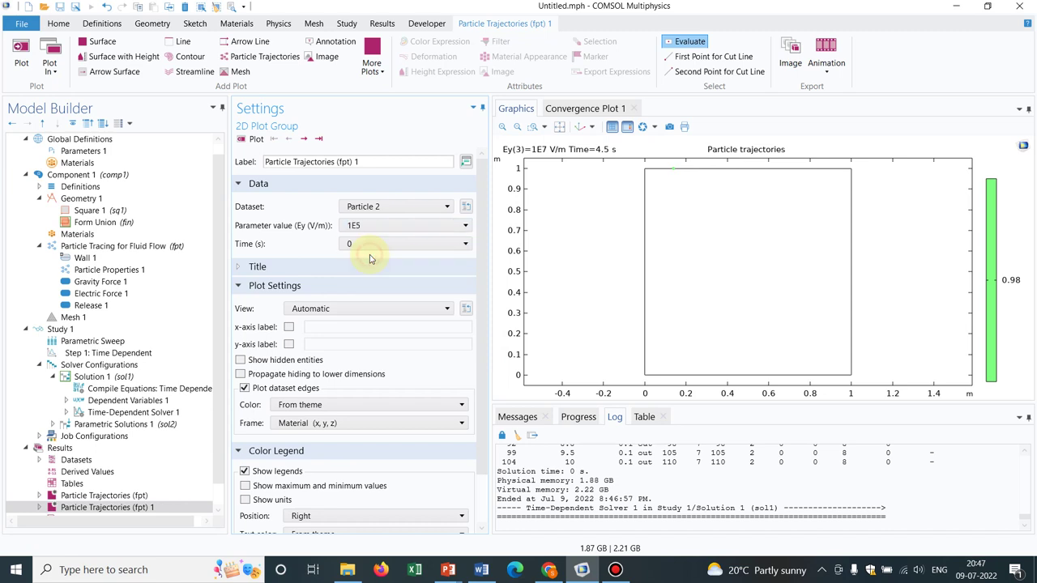
pyautogui.click(255, 140)
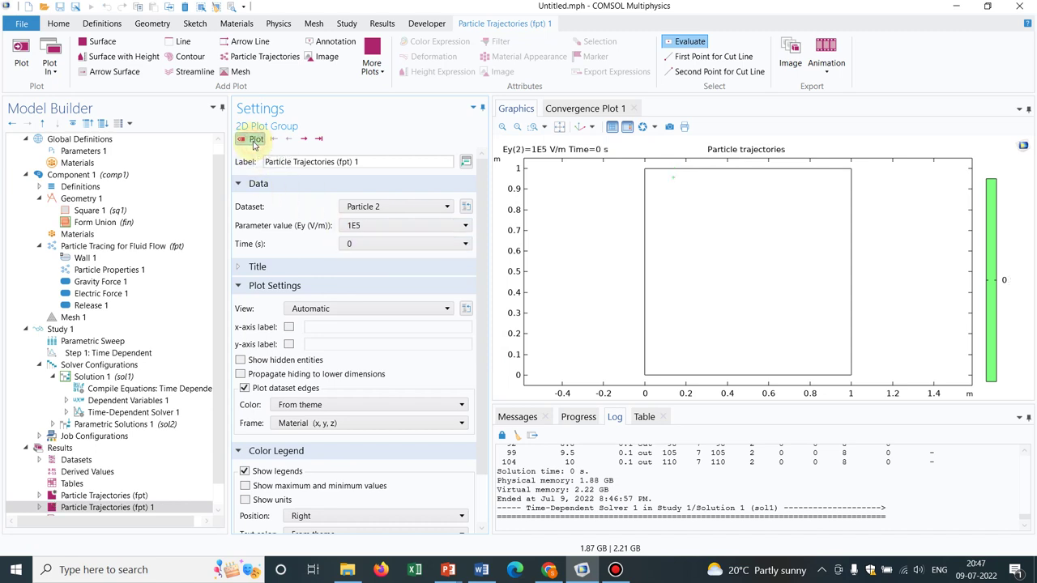
# Box-zoom closely around the particle and step the plot forward to 1.1 s
pyautogui.click(535, 126)
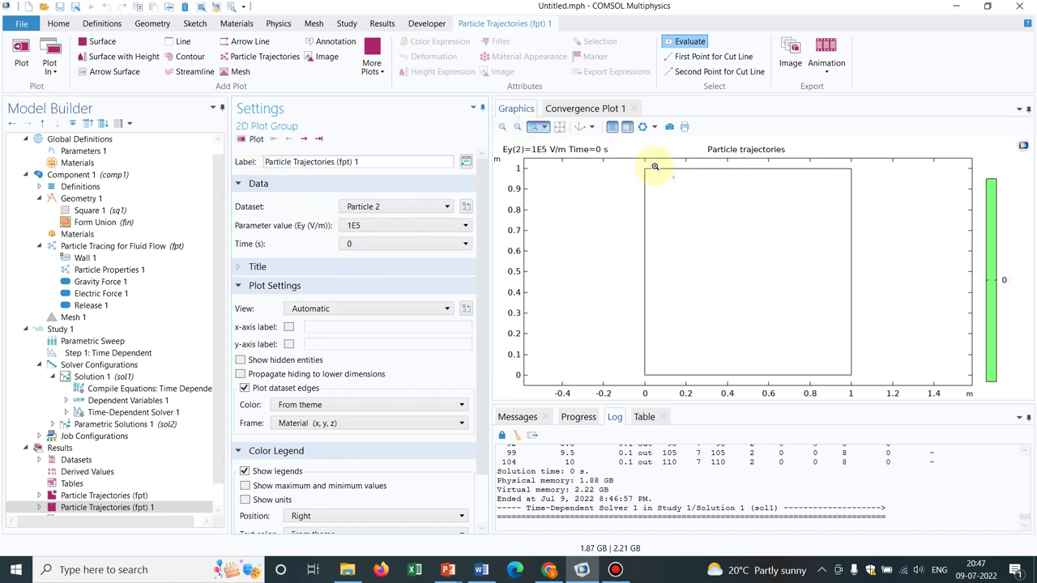
pyautogui.moveTo(655, 160); pyautogui.dragTo(702, 221)
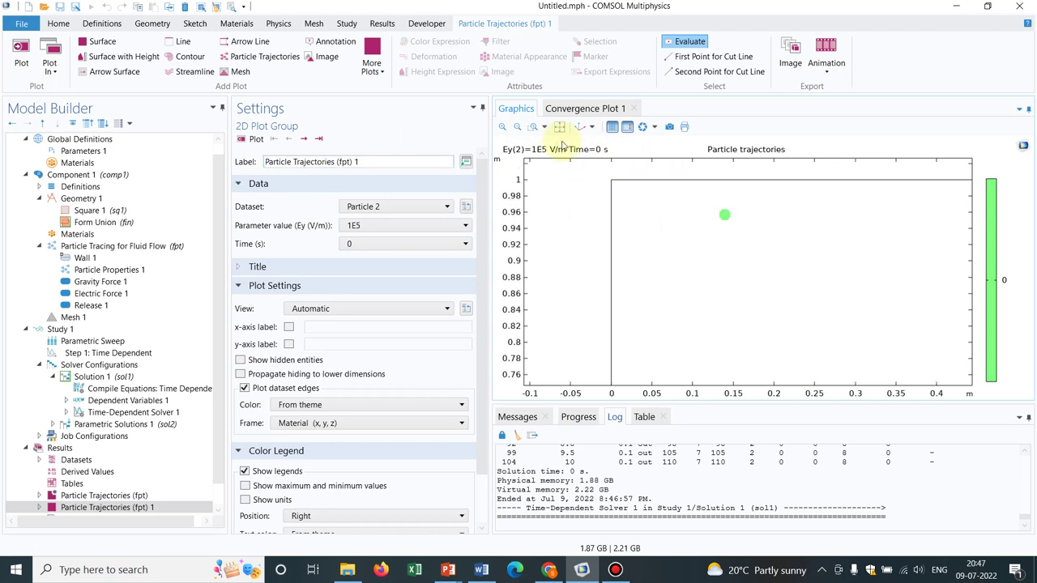
pyautogui.click(543, 130)
pyautogui.moveTo(688, 172); pyautogui.dragTo(753, 256)
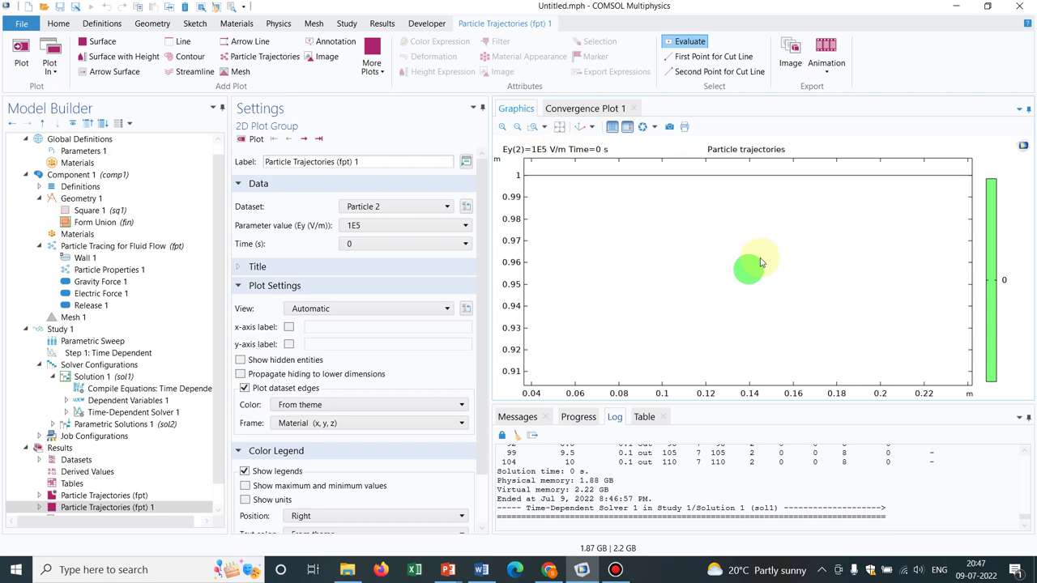
pyautogui.click(306, 139)
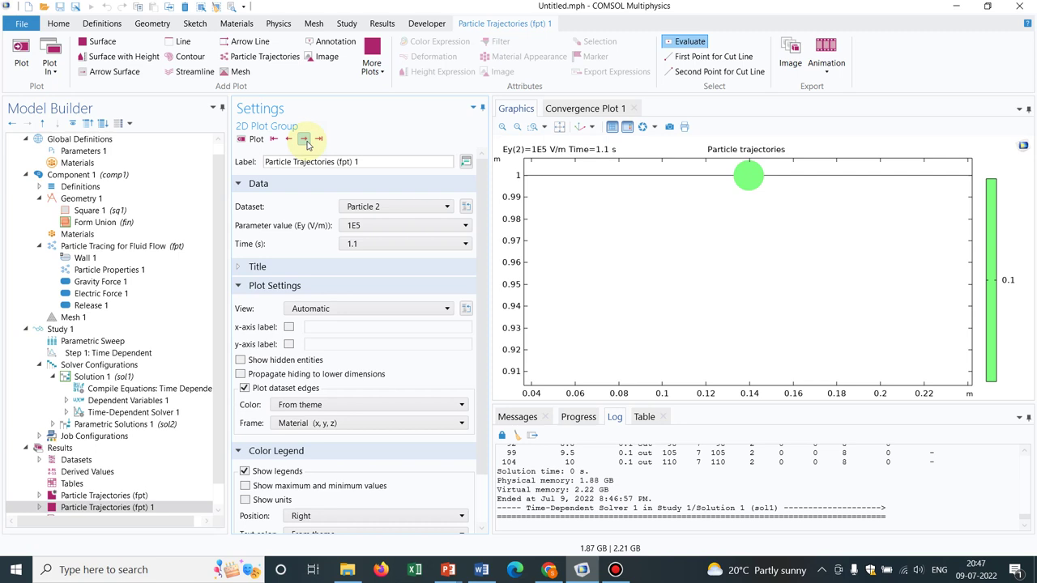
# Replace the Parametric Sweep's Ey value list with 0 and re-solve the study
pyautogui.click(136, 343)
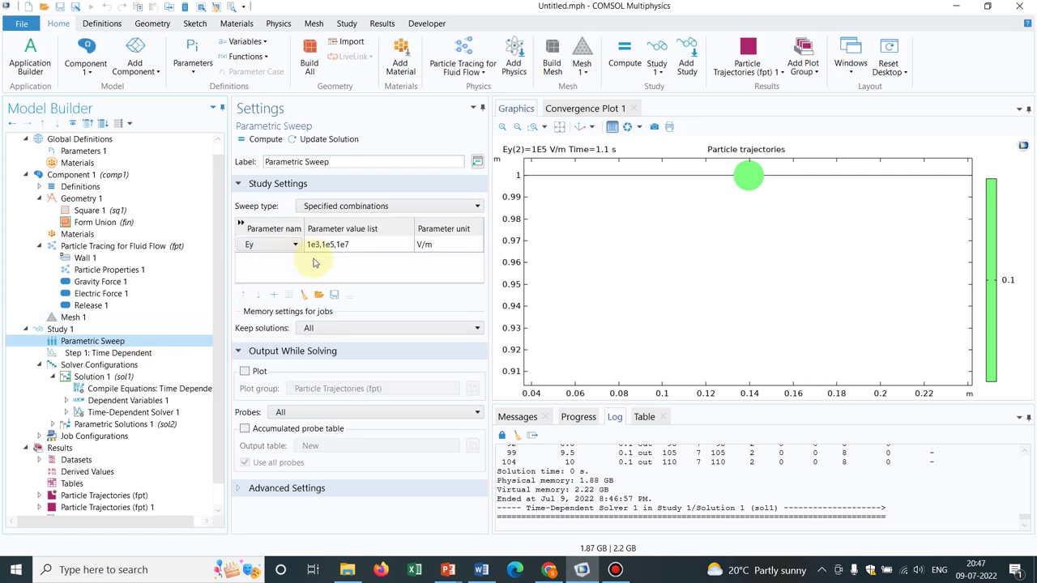
pyautogui.click(357, 244)
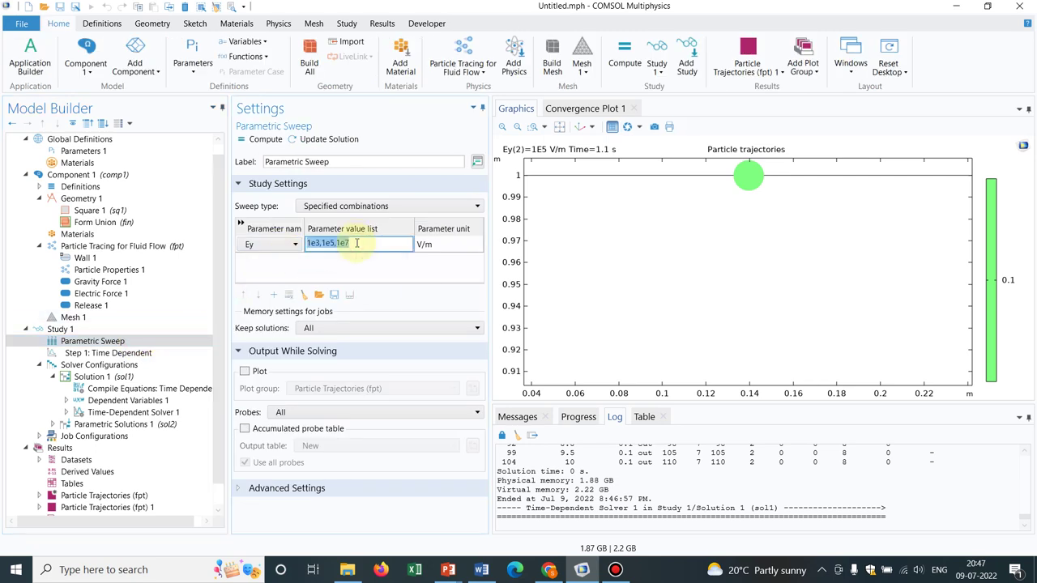
pyautogui.write('0')
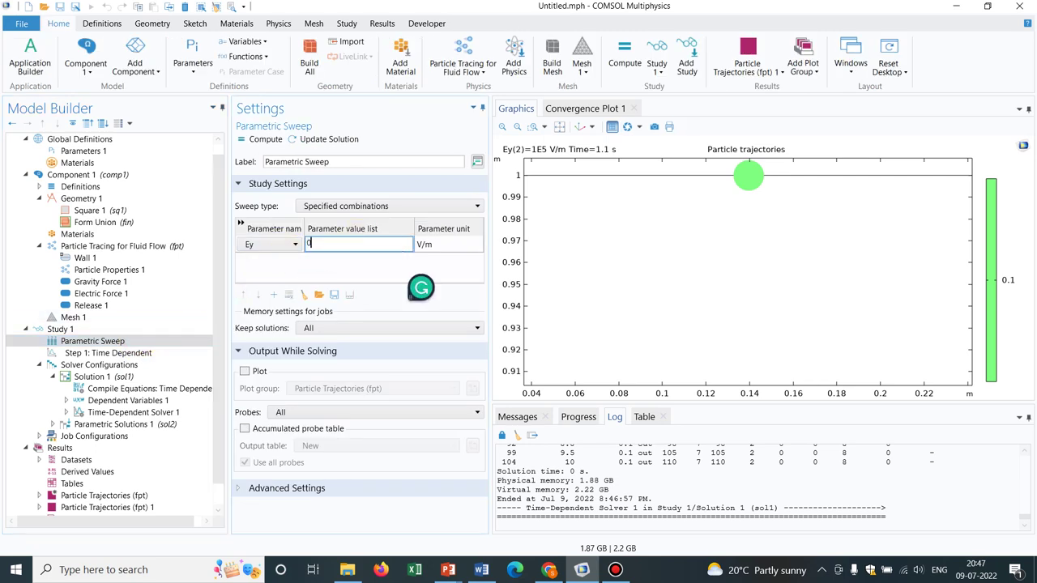
pyautogui.click(266, 140)
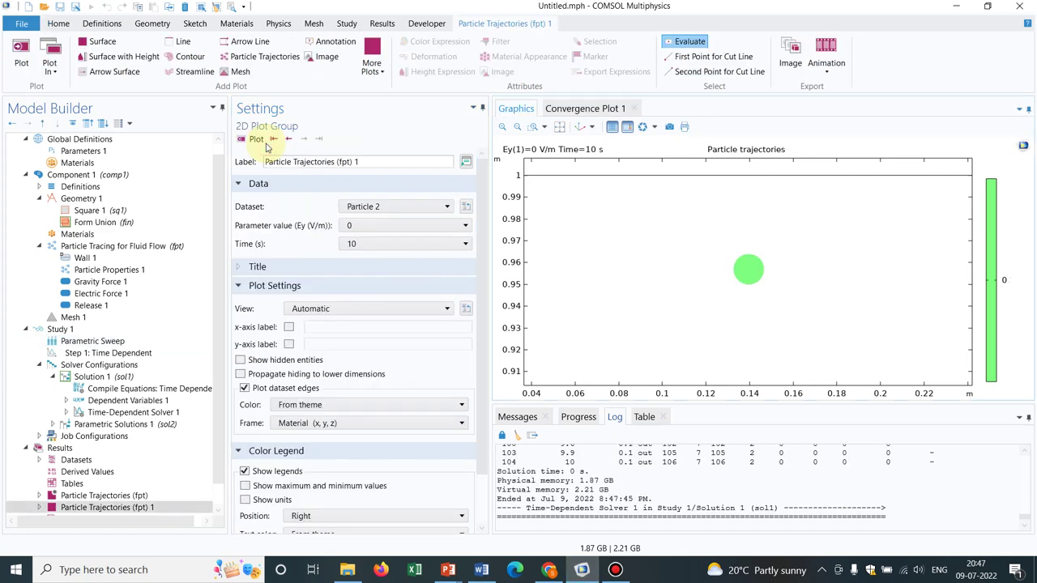
# Review the Time Dependent and Parametric Sweep settings, then select the first particle trajectories plot
pyautogui.click(433, 246)
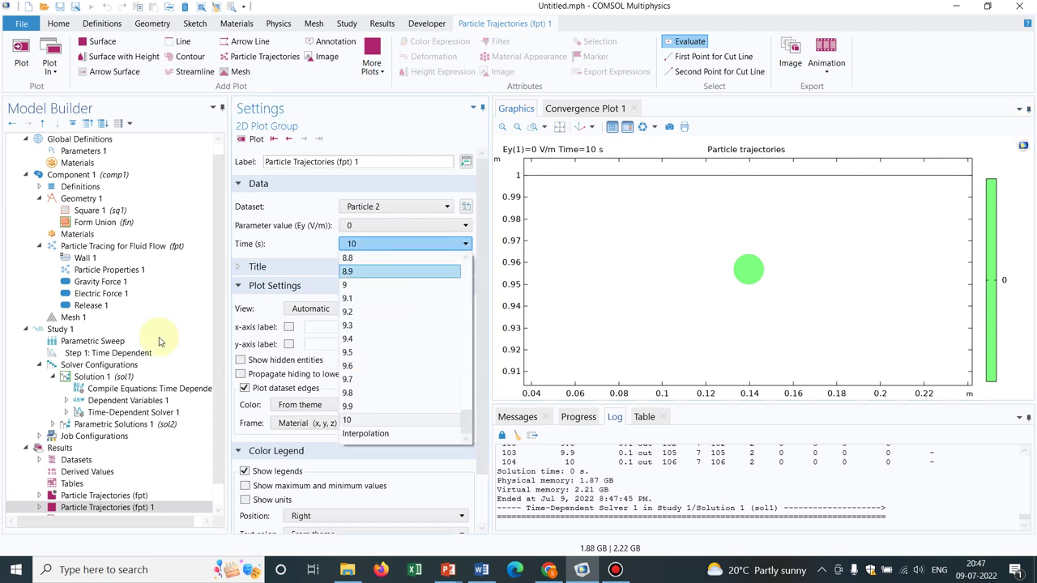
pyautogui.click(103, 345)
pyautogui.click(103, 344)
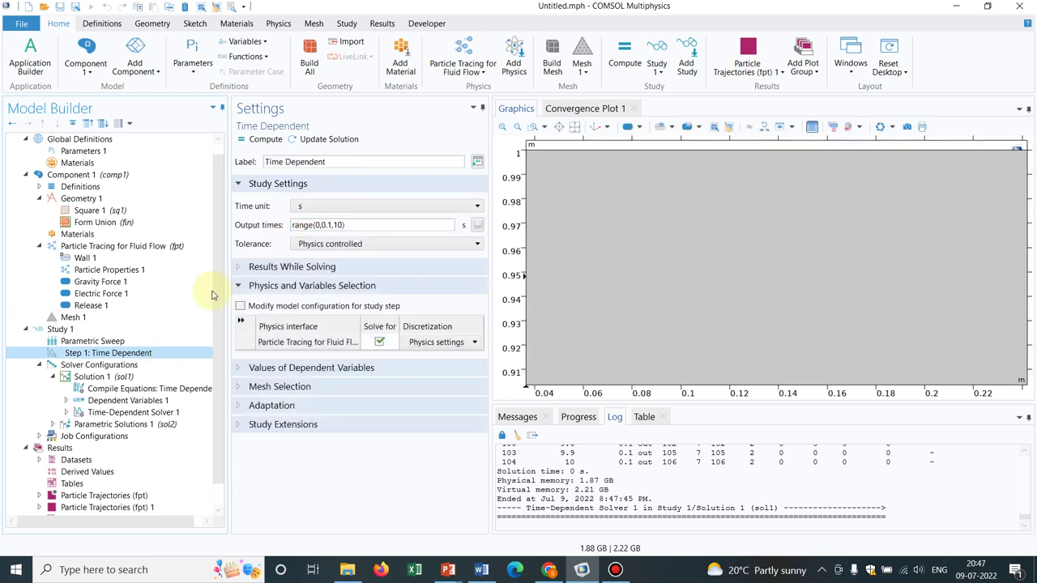
pyautogui.click(124, 342)
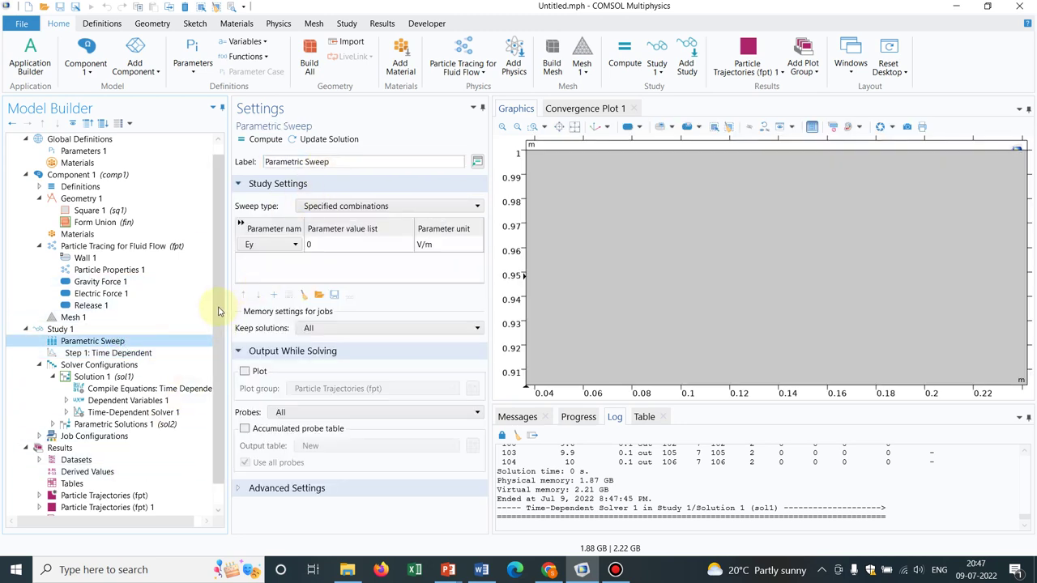
pyautogui.scroll(-1, 220, 312)
pyautogui.click(107, 471)
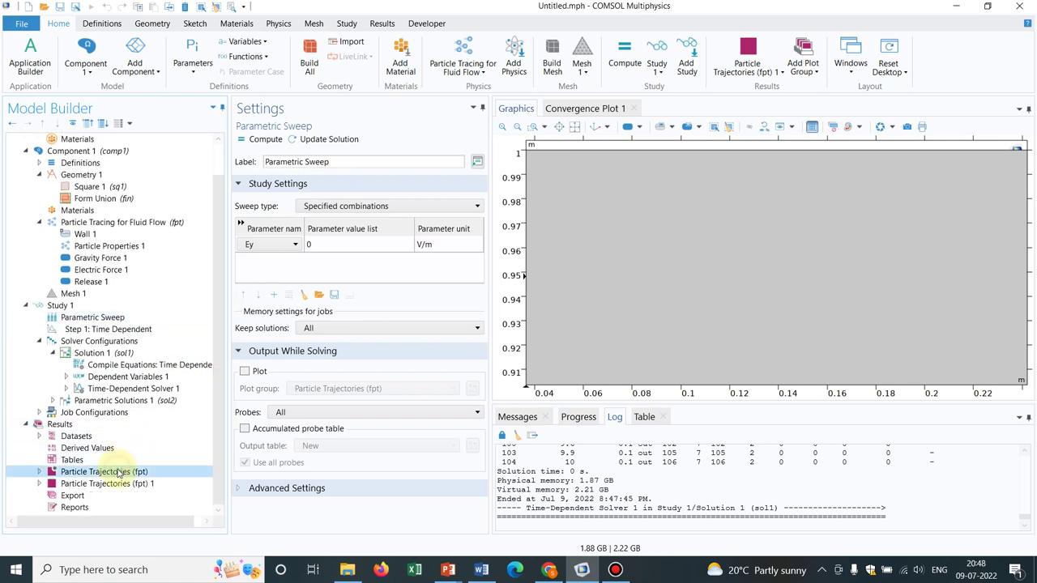
# Plot the trajectories from 0 s and play the animation, stopping at 2.7 s
pyautogui.click(302, 224)
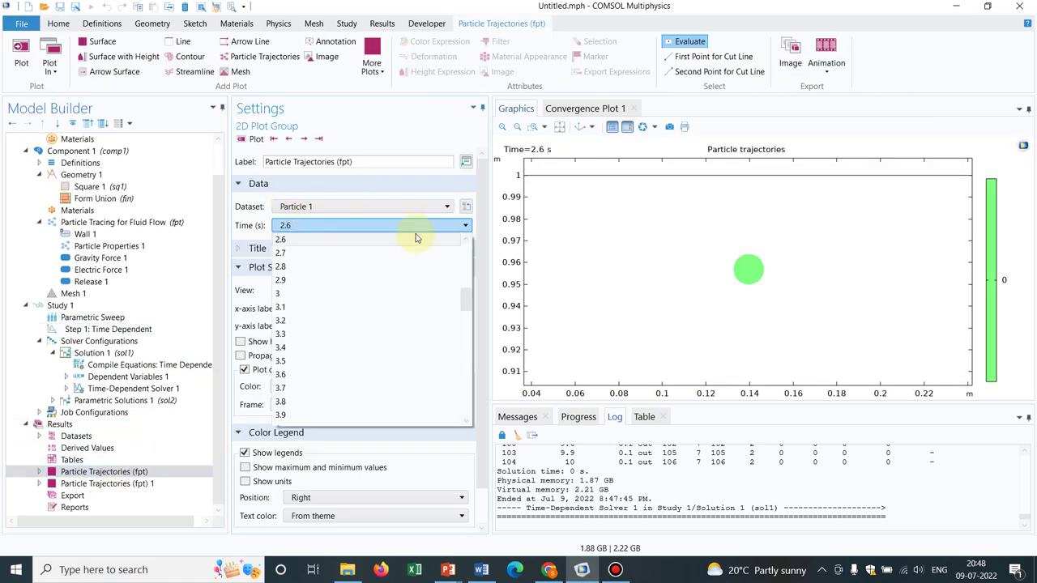
pyautogui.moveTo(465, 294); pyautogui.dragTo(465, 246)
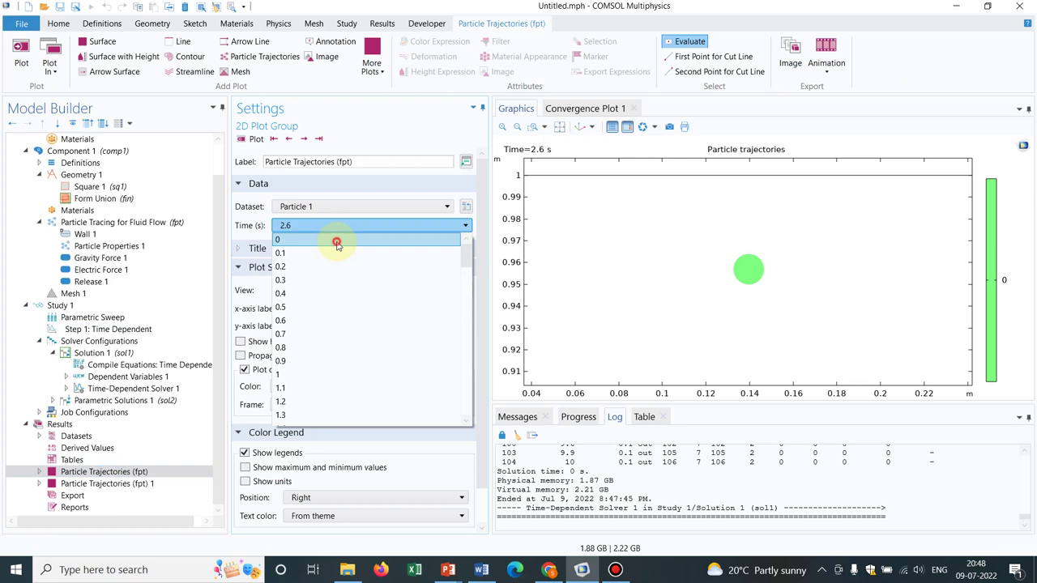
pyautogui.click(337, 243)
pyautogui.click(249, 140)
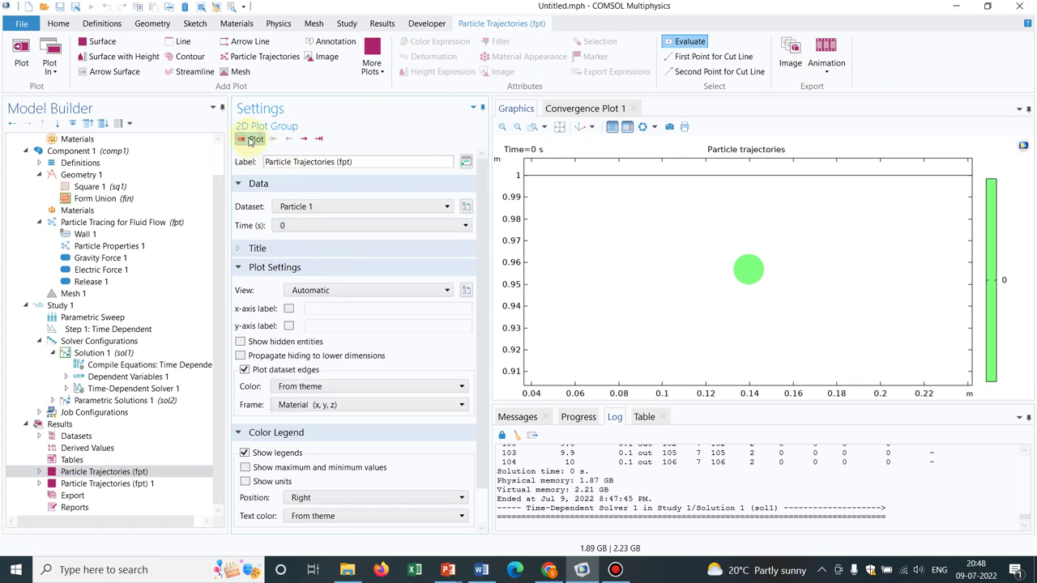
pyautogui.click(305, 139)
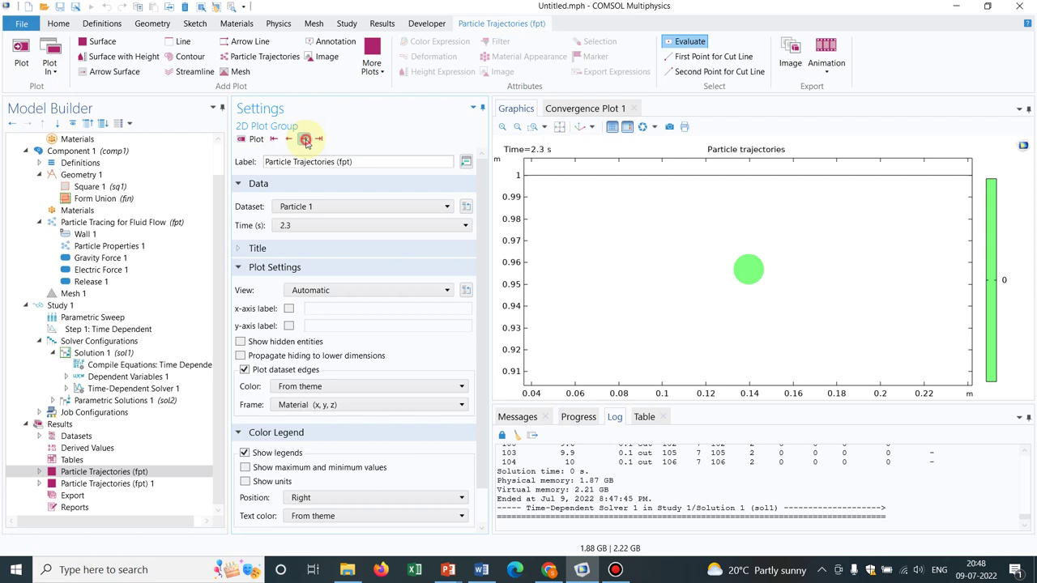
pyautogui.click(305, 140)
# Redraw the trajectories at 6.2 s, then at 9 s, and show Gravity Force 1 settings
pyautogui.click(394, 224)
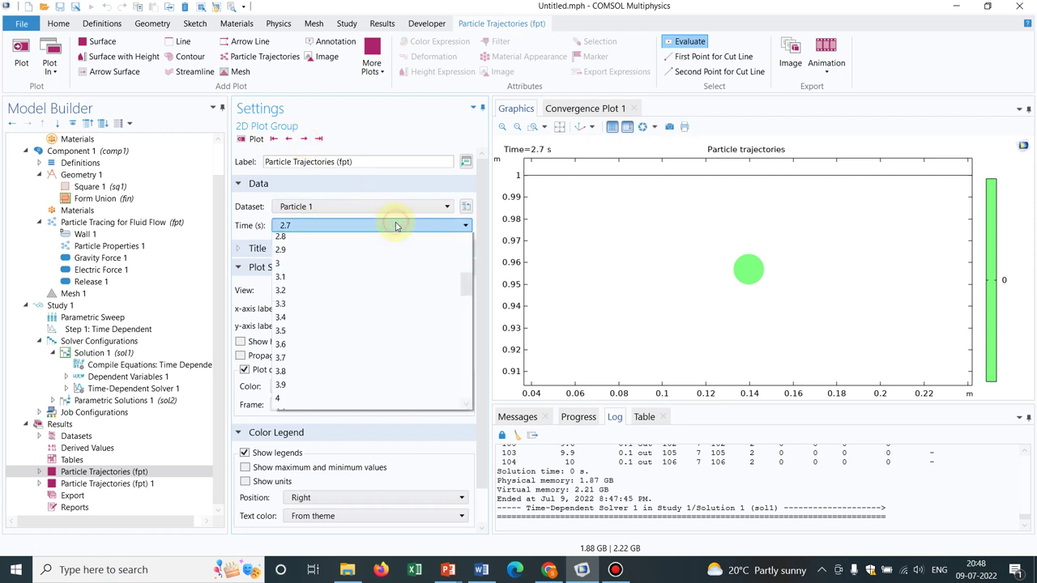
pyautogui.moveTo(467, 306); pyautogui.dragTo(462, 343)
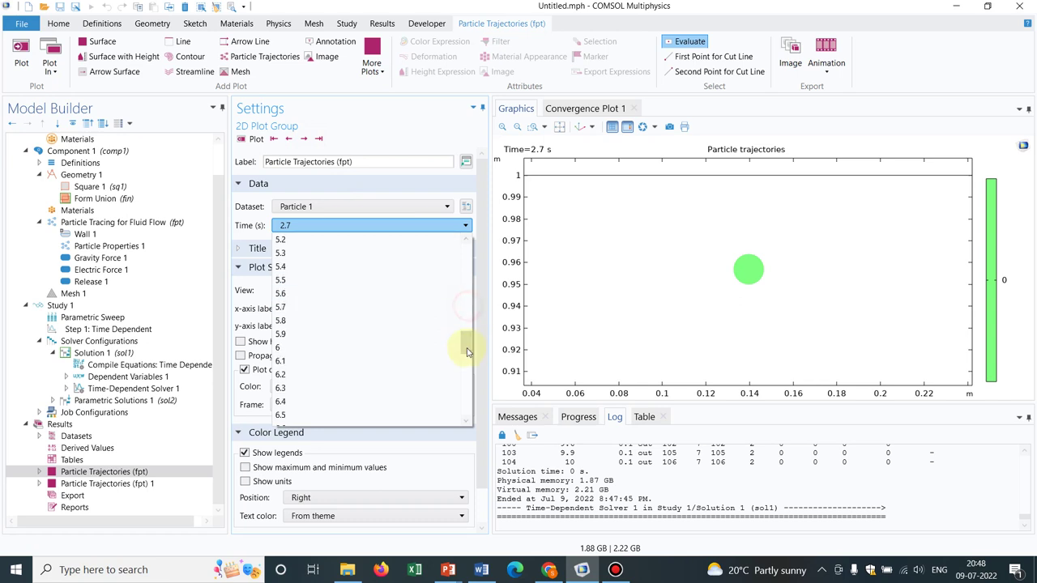
pyautogui.click(324, 375)
pyautogui.click(254, 139)
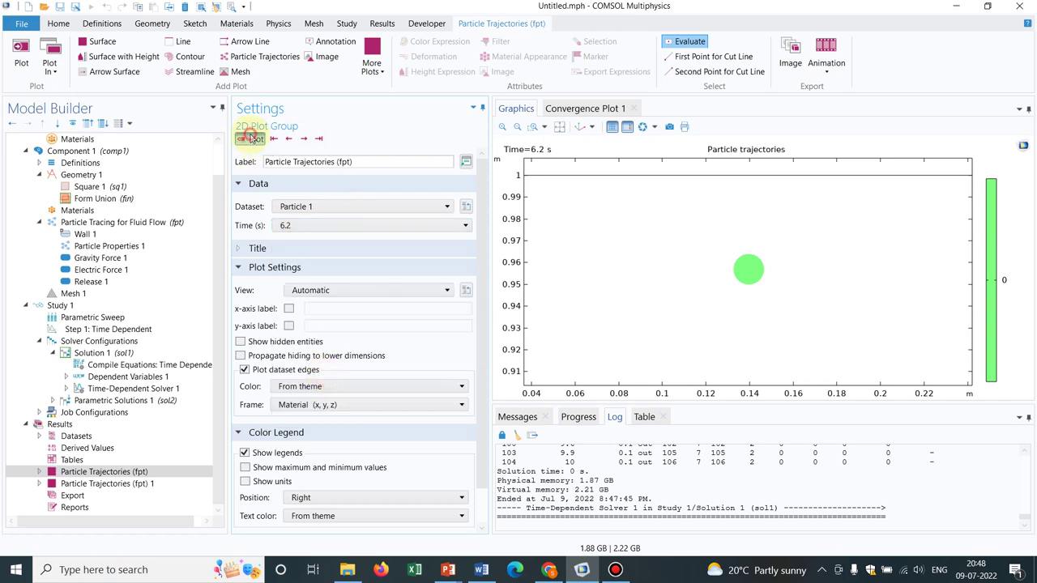
pyautogui.click(414, 224)
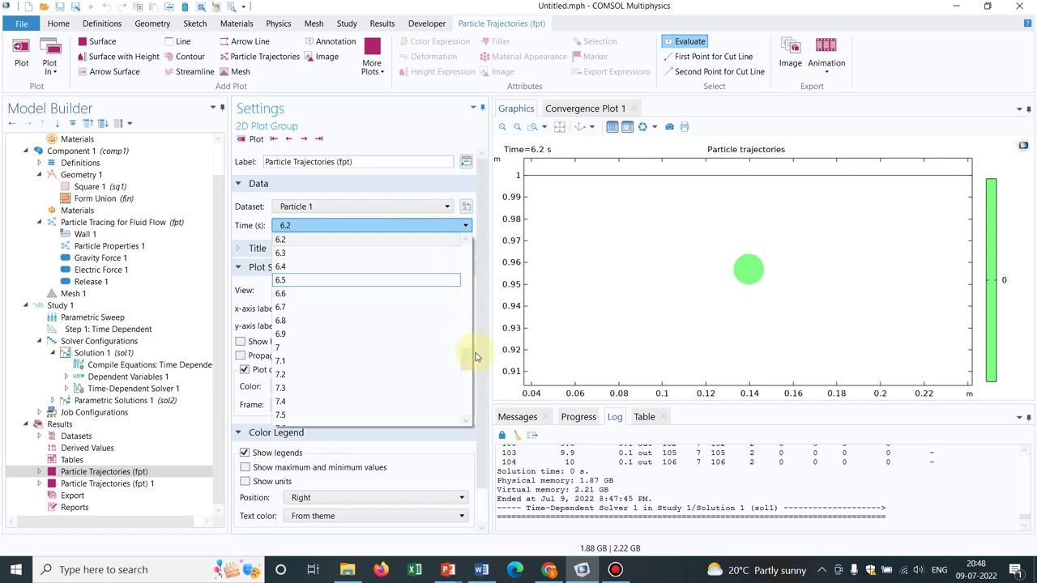
pyautogui.moveTo(470, 359); pyautogui.dragTo(462, 389)
pyautogui.click(341, 378)
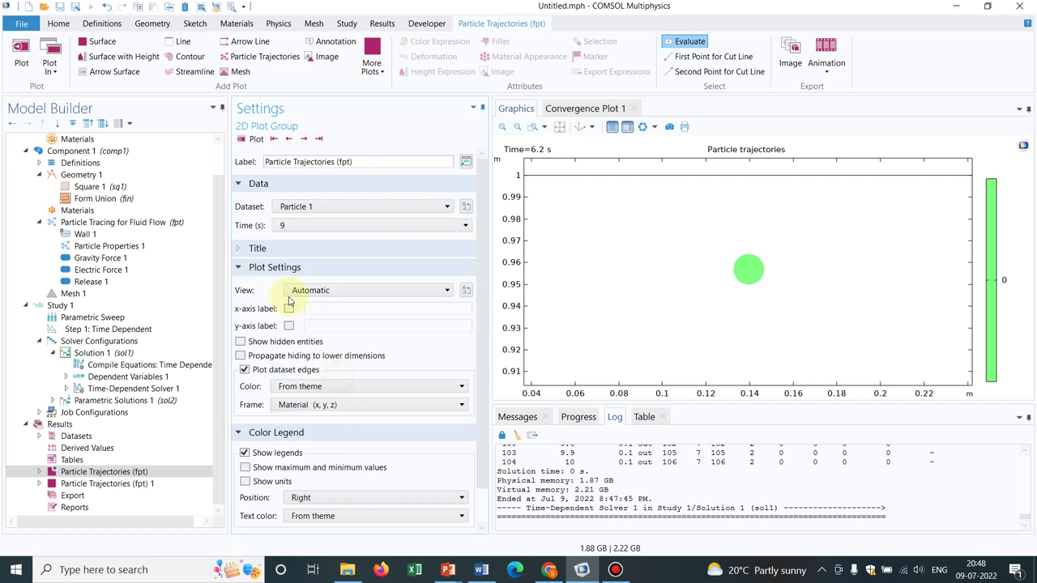
pyautogui.click(255, 140)
pyautogui.click(133, 260)
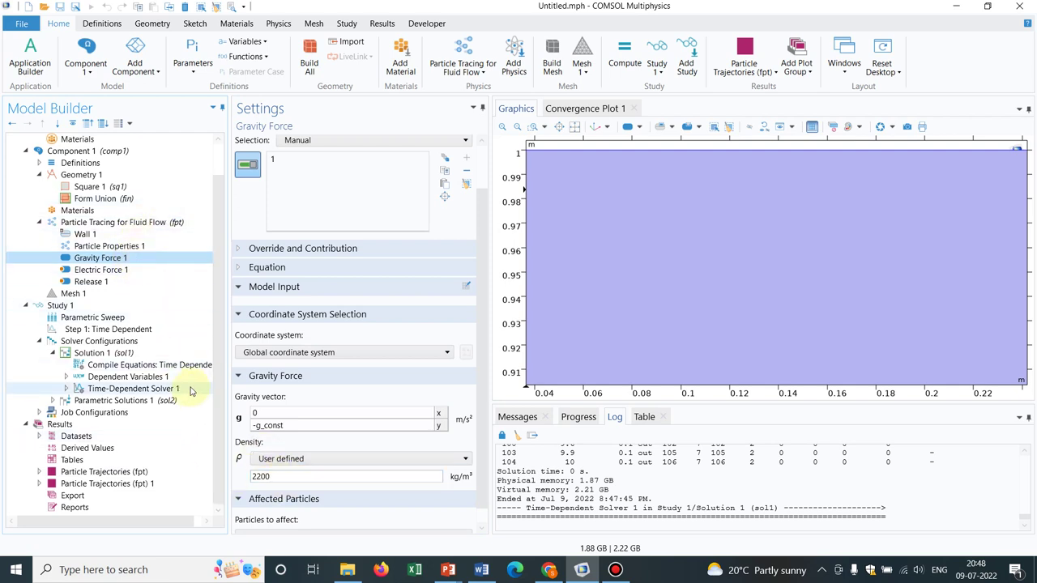
# Change the particle diameter in Particle Properties 1 to 500[um]
pyautogui.click(122, 245)
pyautogui.click(263, 346)
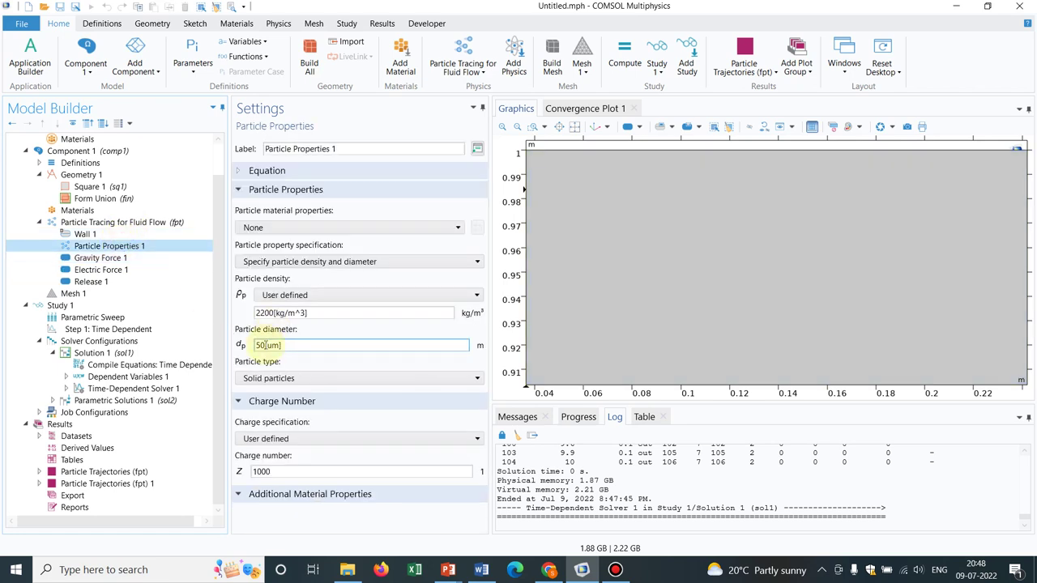
pyautogui.write('0')
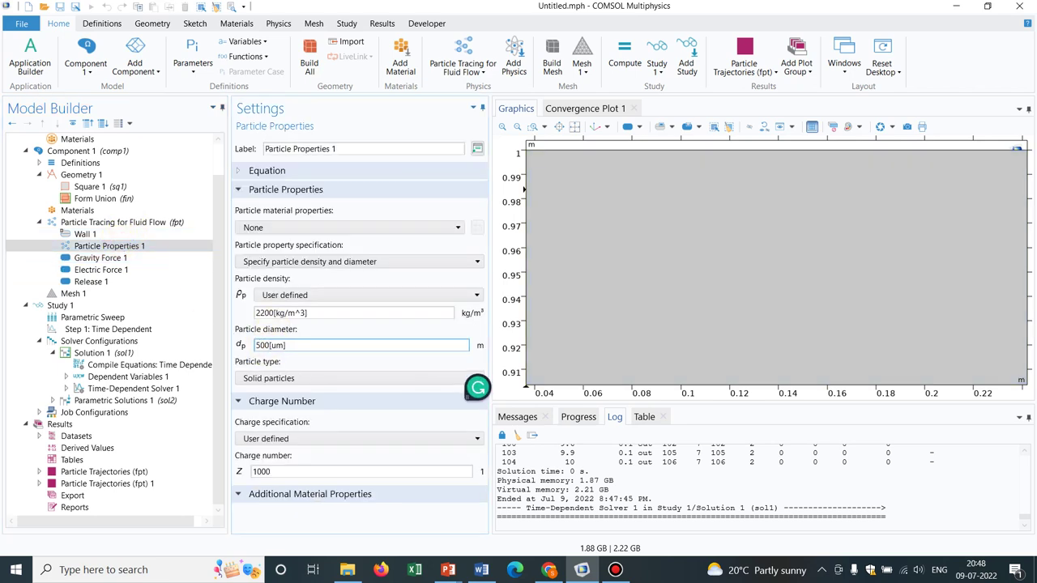
# Rerun the Ey parametric sweep and fit the whole square domain in view
pyautogui.click(93, 318)
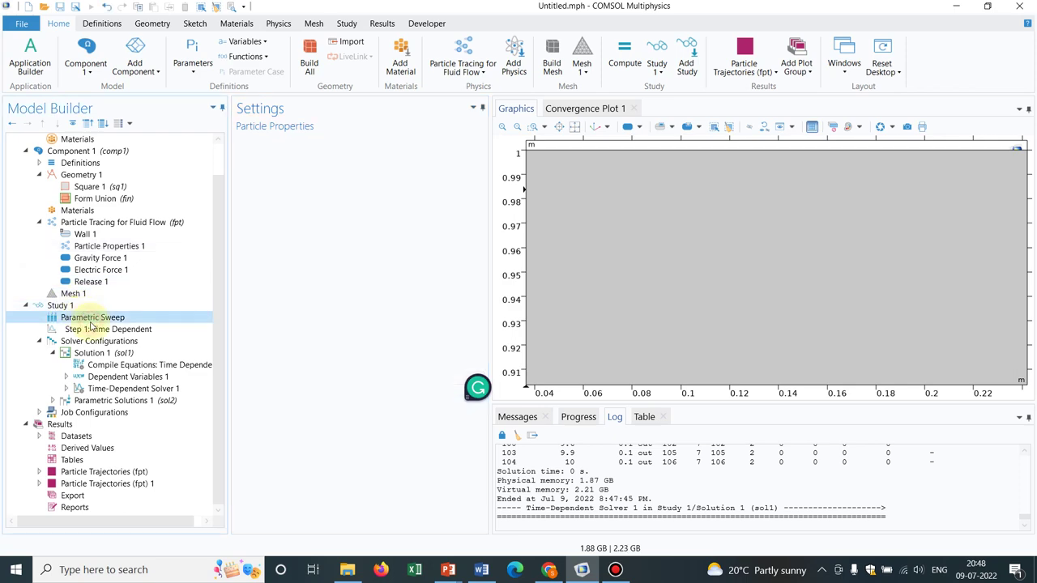
pyautogui.click(263, 140)
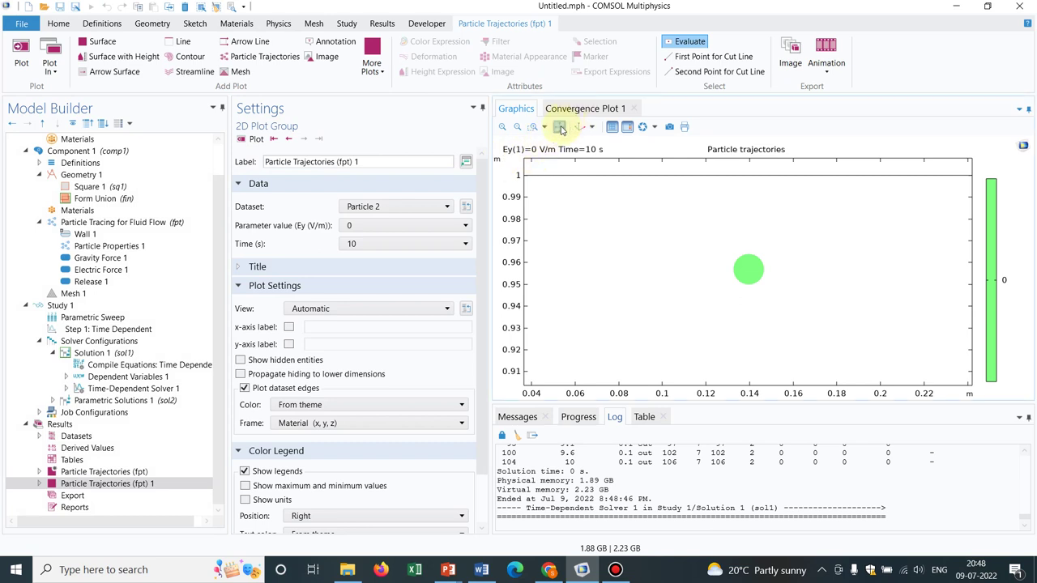
pyautogui.click(560, 128)
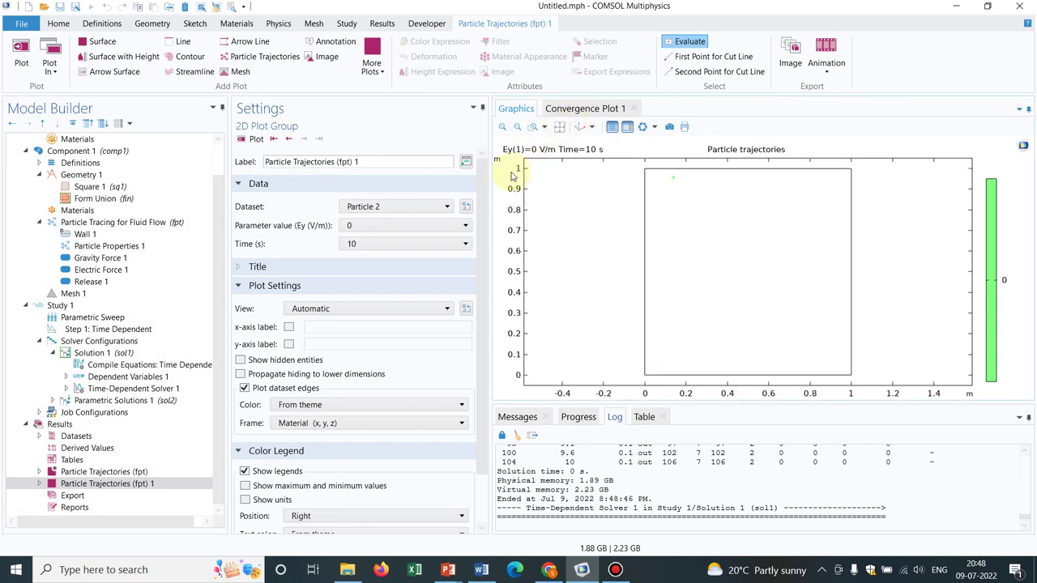
# Box-zoom on the particle near the square's top and plot trajectories at 0.2 s
pyautogui.click(534, 127)
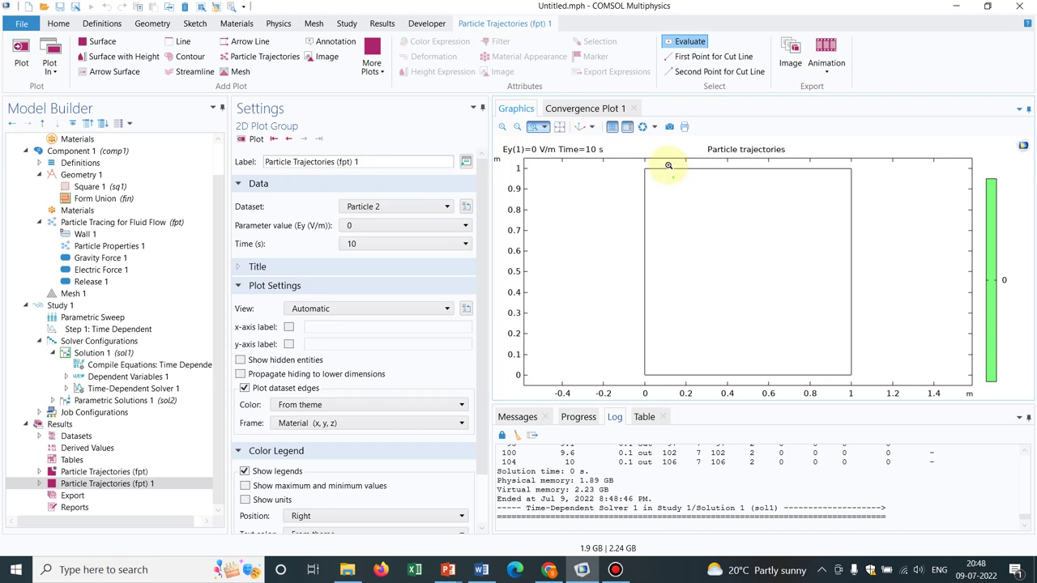
pyautogui.moveTo(667, 164); pyautogui.dragTo(717, 233)
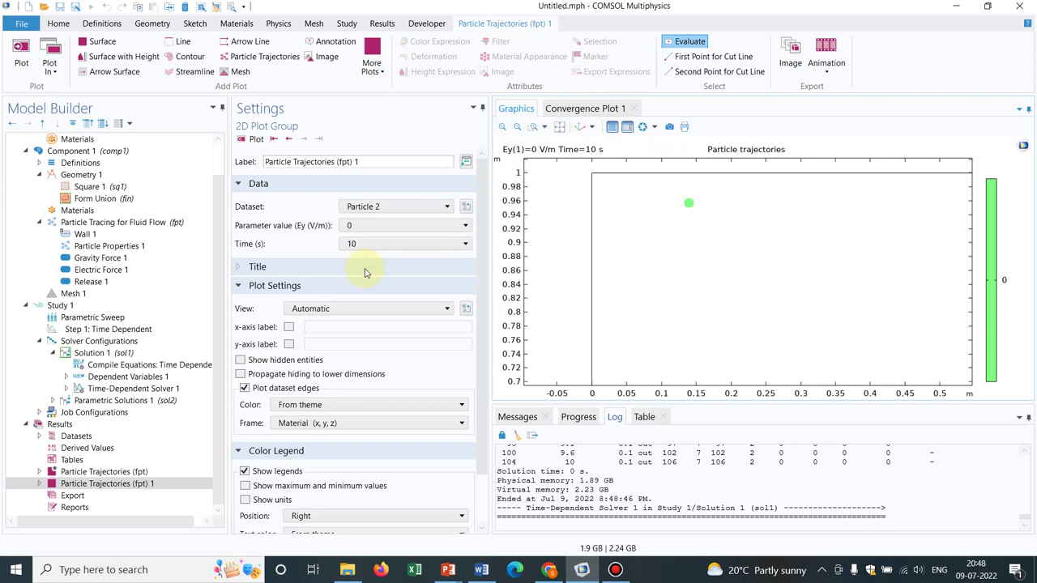
pyautogui.click(376, 246)
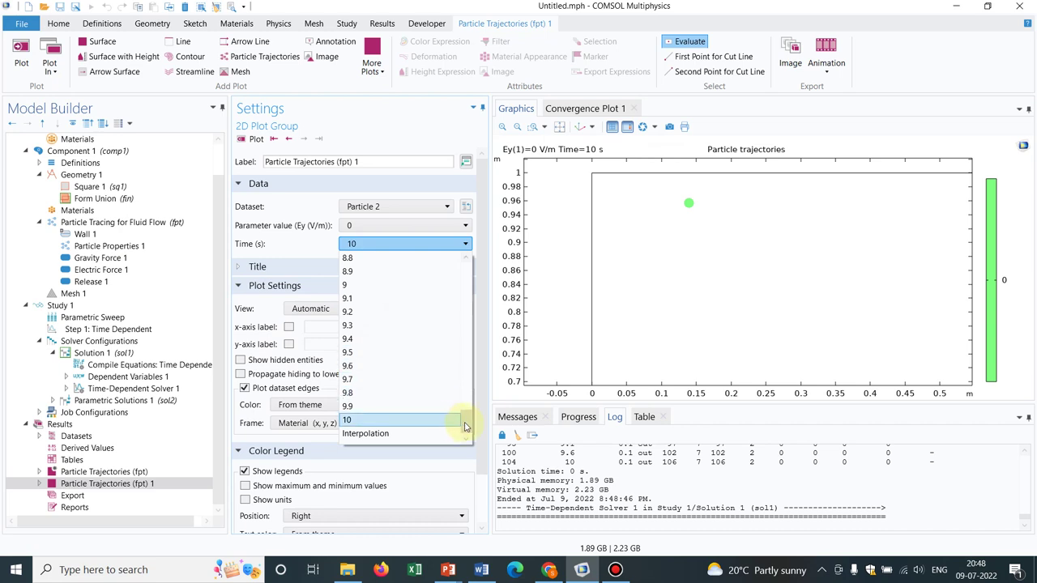
pyautogui.moveTo(466, 427); pyautogui.dragTo(433, 271)
pyautogui.click(388, 285)
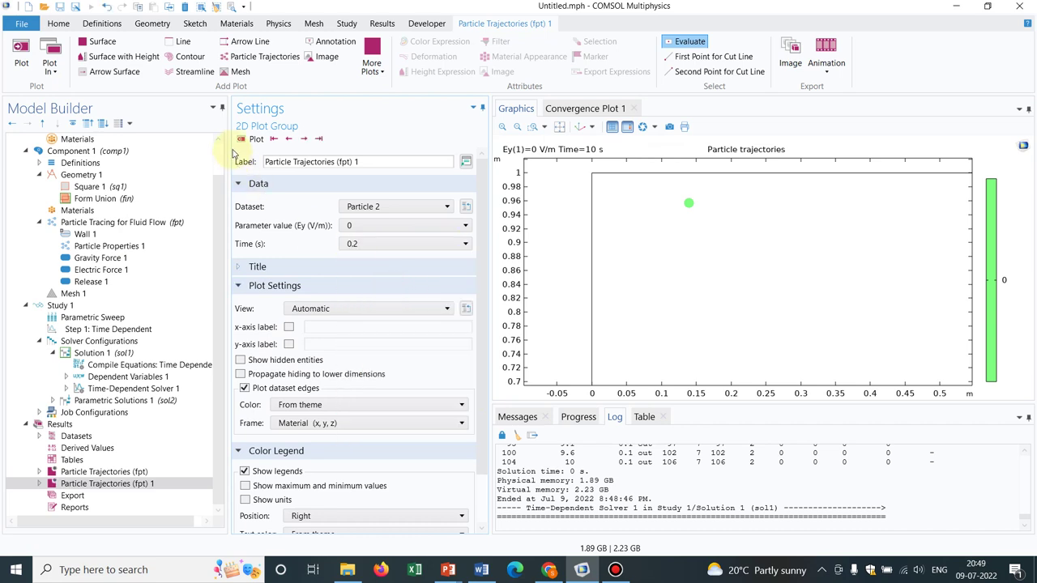
pyautogui.click(245, 144)
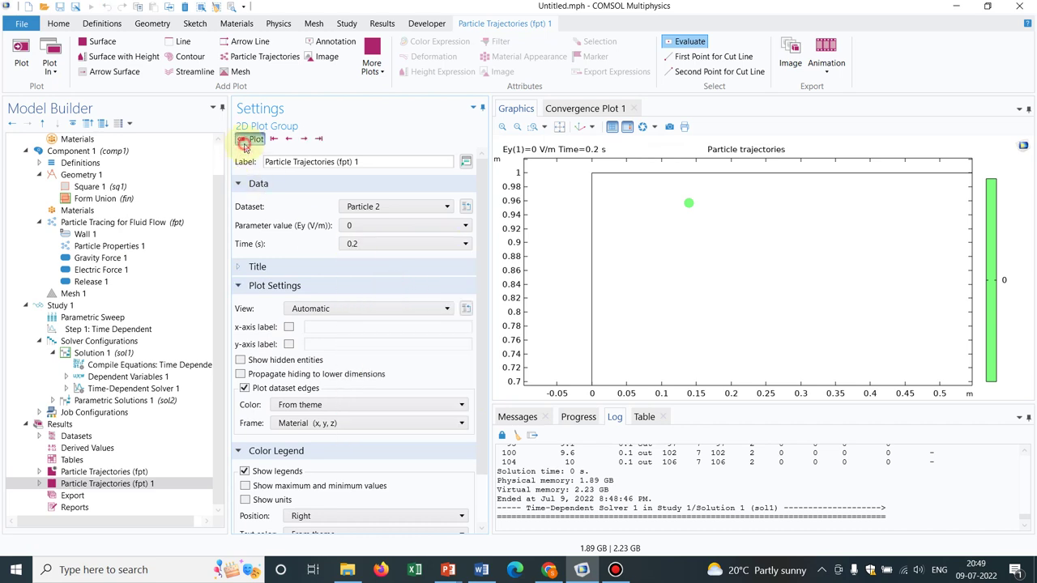
# Advance the plot four time steps, then redraw the trajectories at 9.1 s
pyautogui.click(305, 139)
pyautogui.click(305, 138)
pyautogui.click(305, 138)
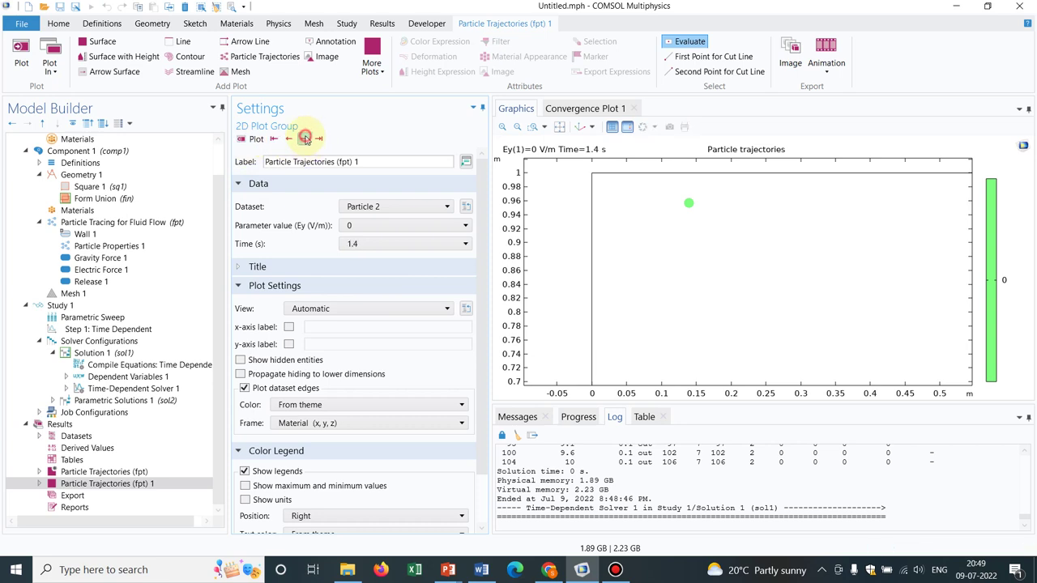
pyautogui.click(305, 139)
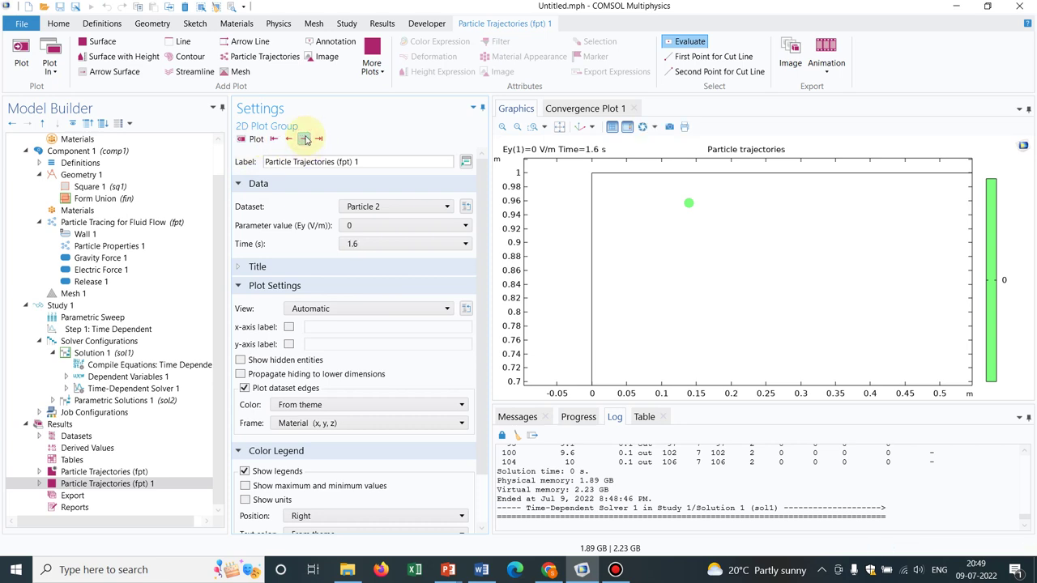
pyautogui.click(466, 245)
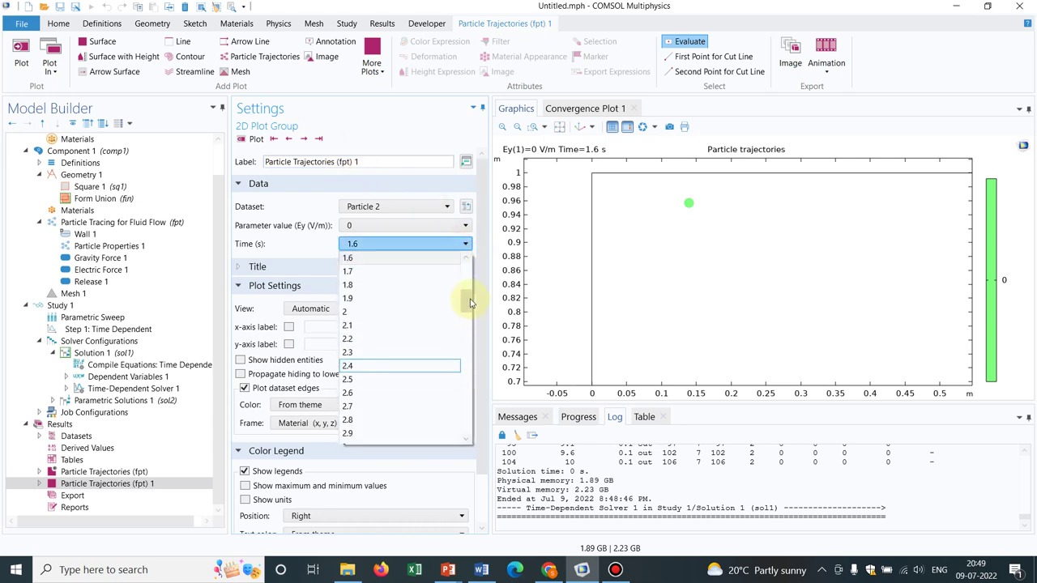
pyautogui.moveTo(470, 298); pyautogui.dragTo(474, 406)
pyautogui.click(376, 394)
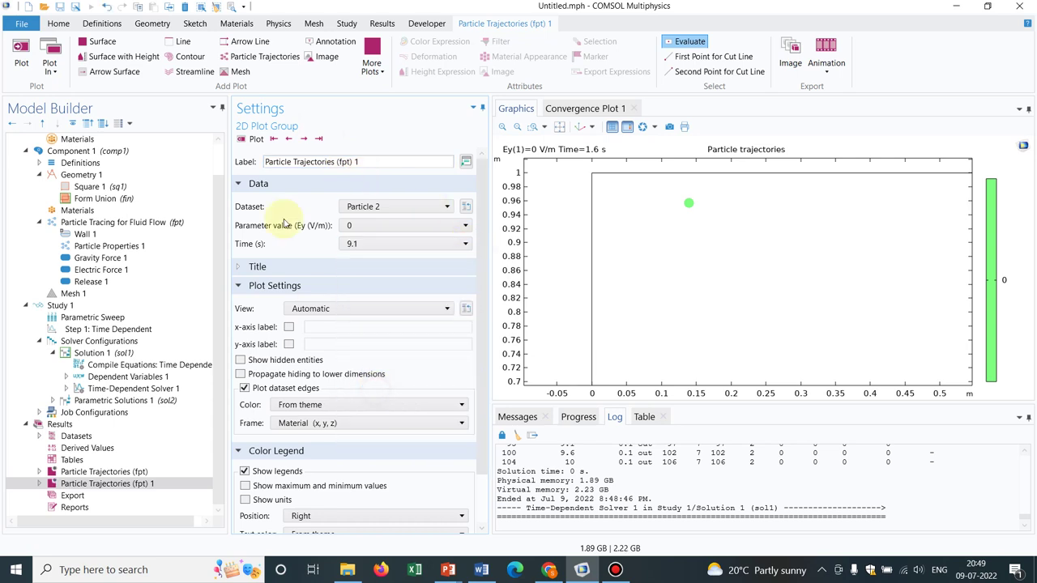
pyautogui.click(255, 140)
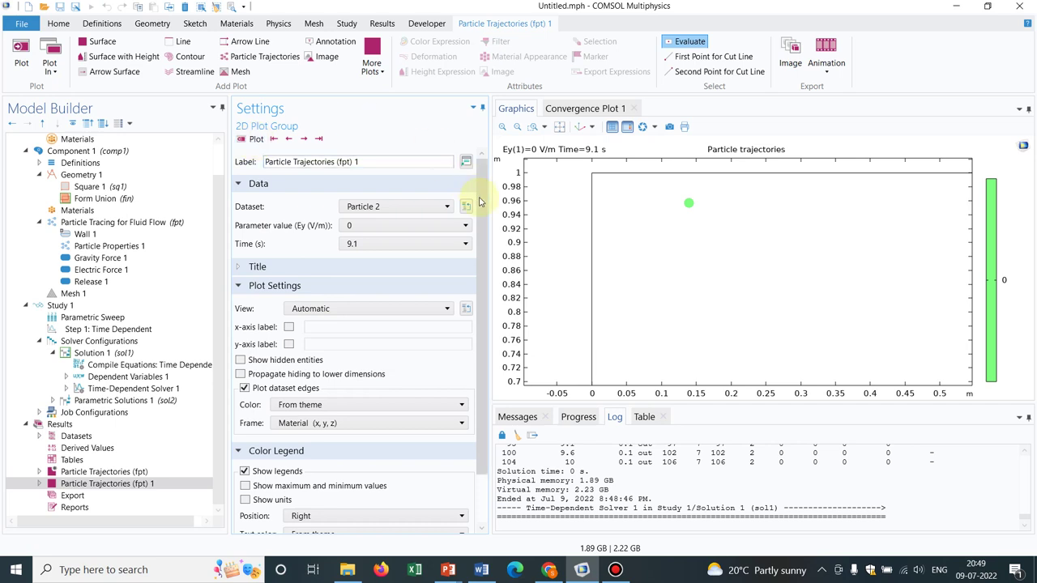
# Show Gravity Force 1 settings, zoom to extents on the bare unit square, and scroll the model tree
pyautogui.click(133, 259)
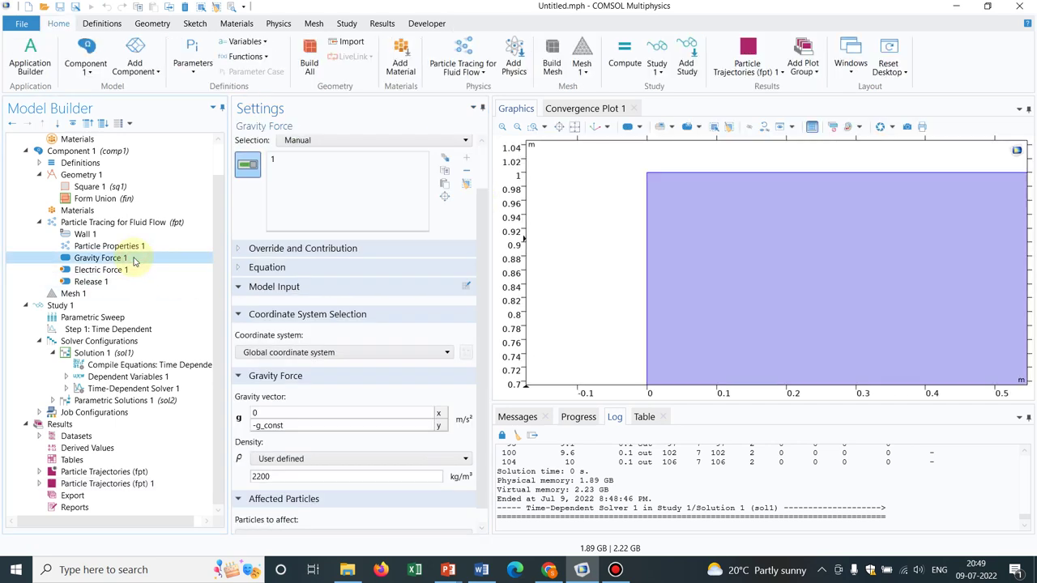
pyautogui.click(573, 129)
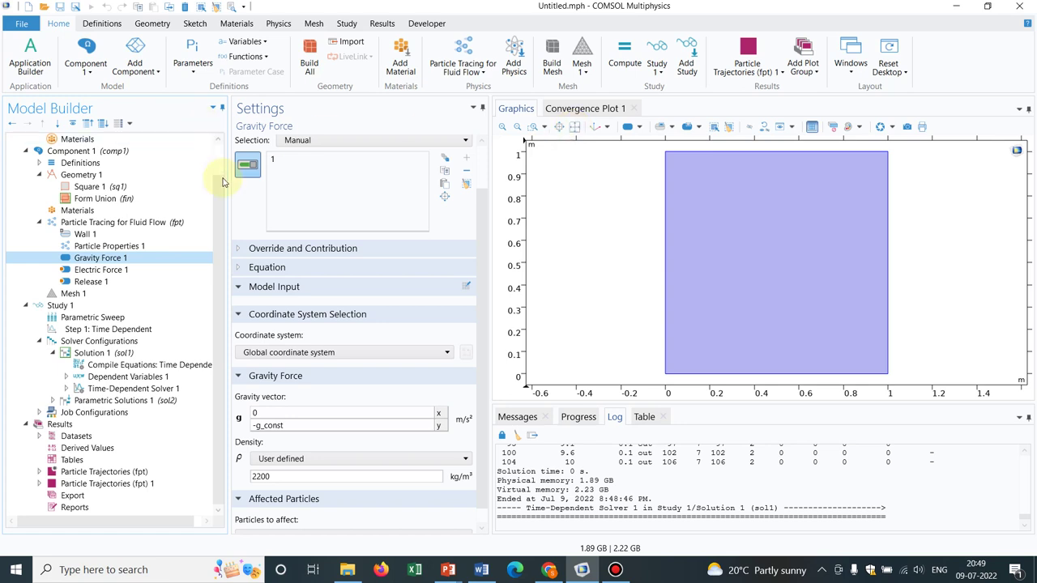
pyautogui.moveTo(219, 185); pyautogui.dragTo(219, 162)
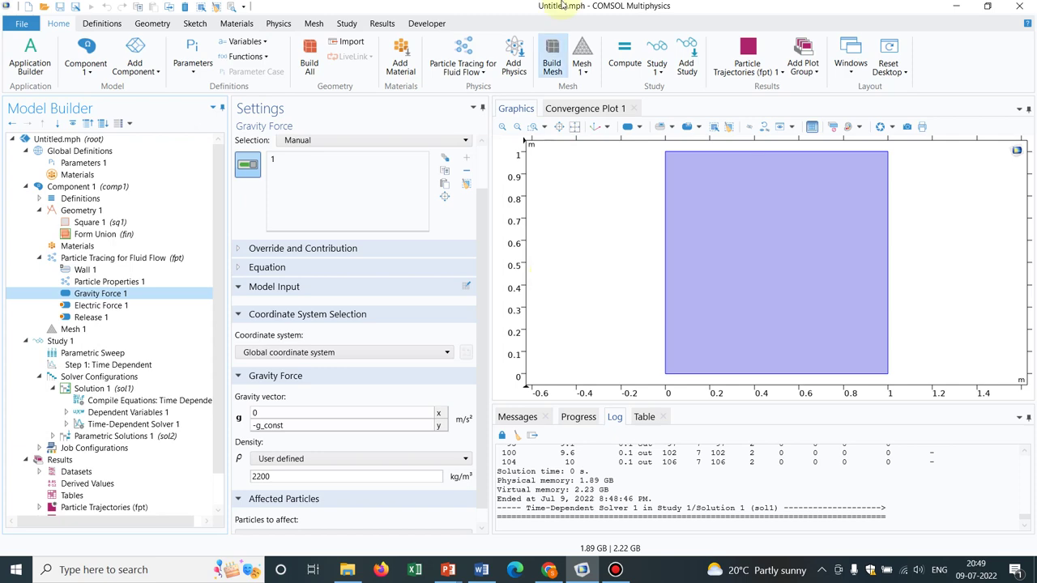
pyautogui.moveTo(559, 7)
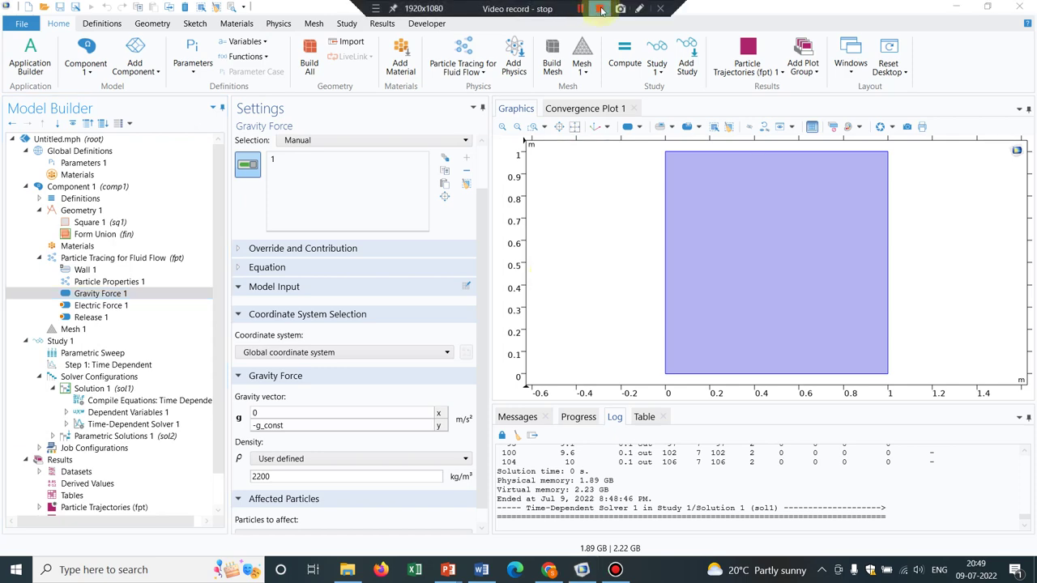